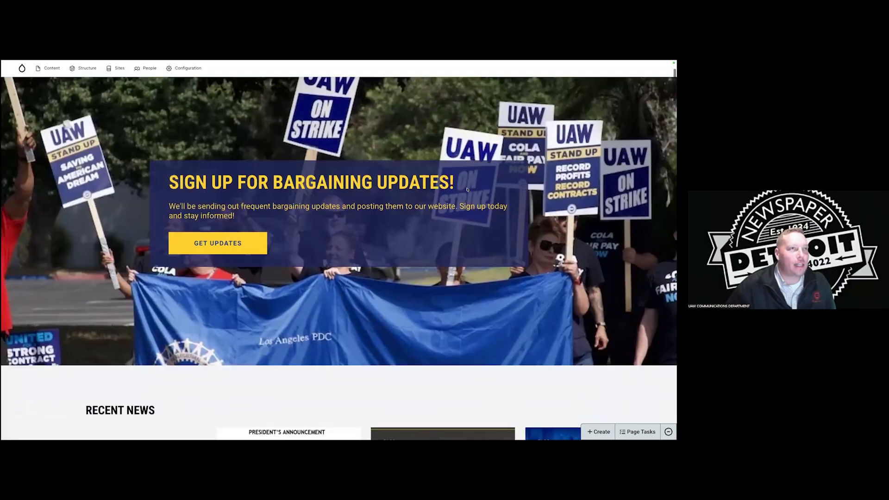
Scroll through the SolidWeb 3.0 Demo homepage sections and back up to the top.
scroll(338, 190, "down", 5)
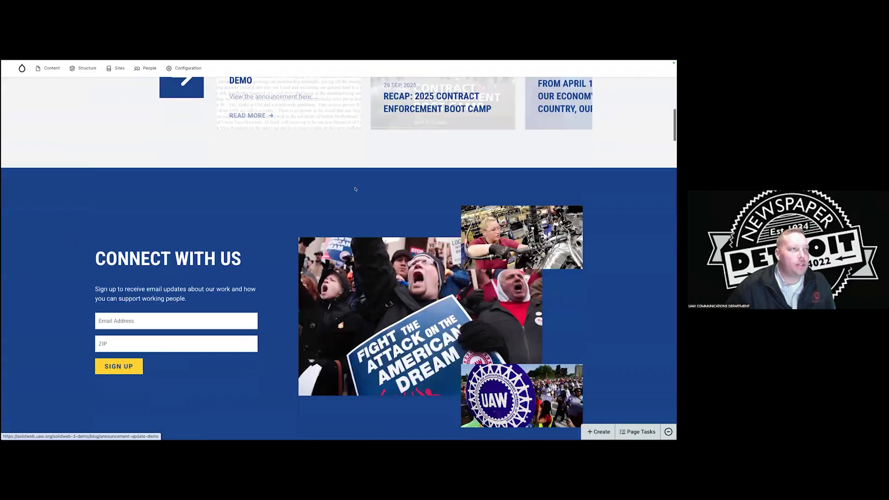
scroll(252, 255, "up", 2)
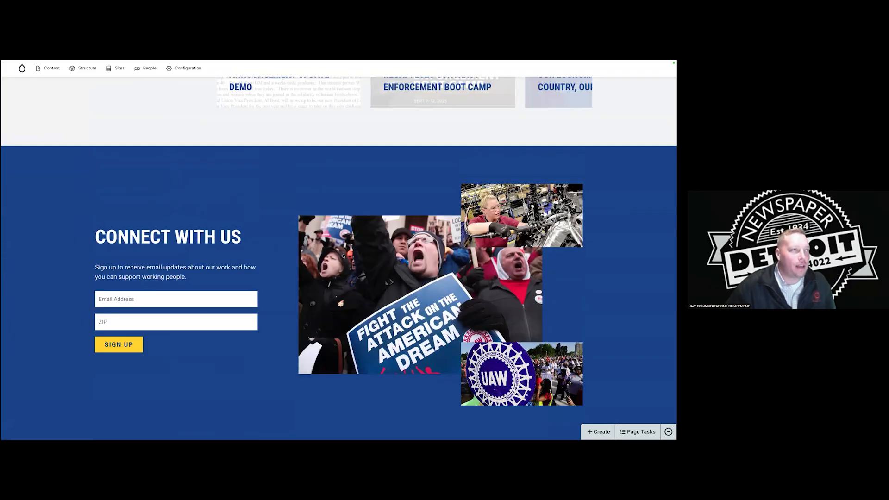
scroll(343, 256, "down", 6)
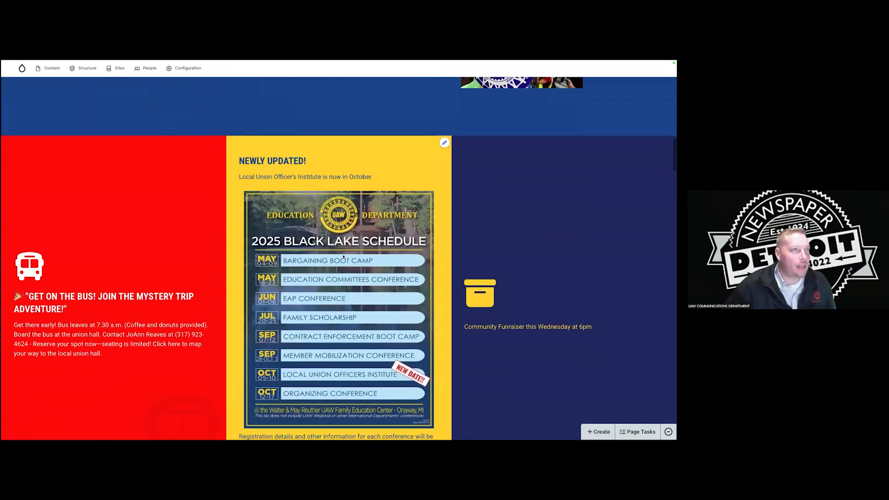
scroll(343, 257, "down", 2)
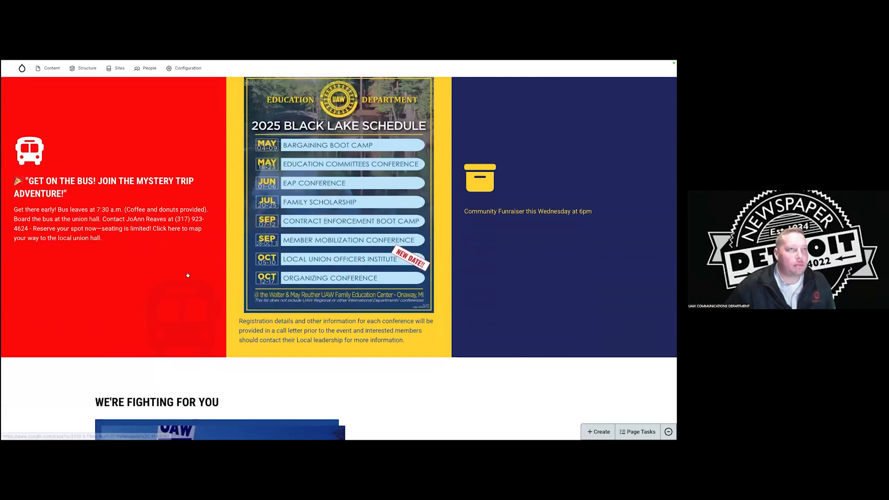
scroll(439, 252, "down", 8)
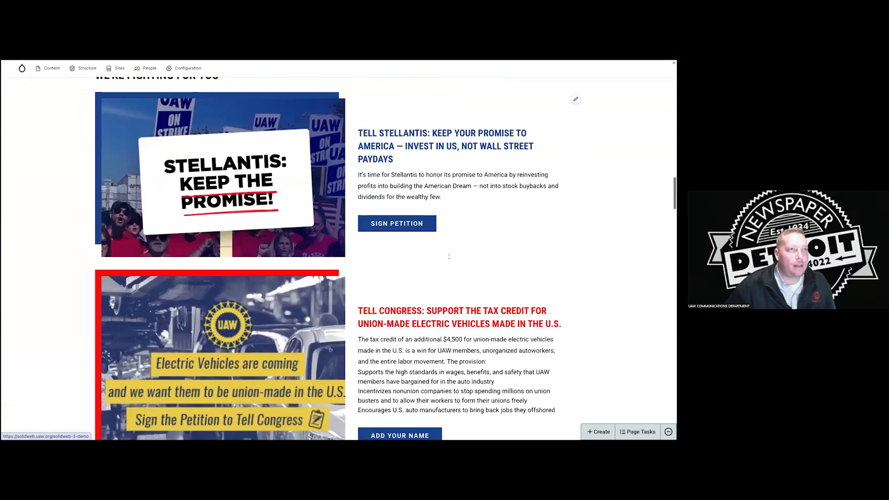
scroll(451, 258, "down", 20)
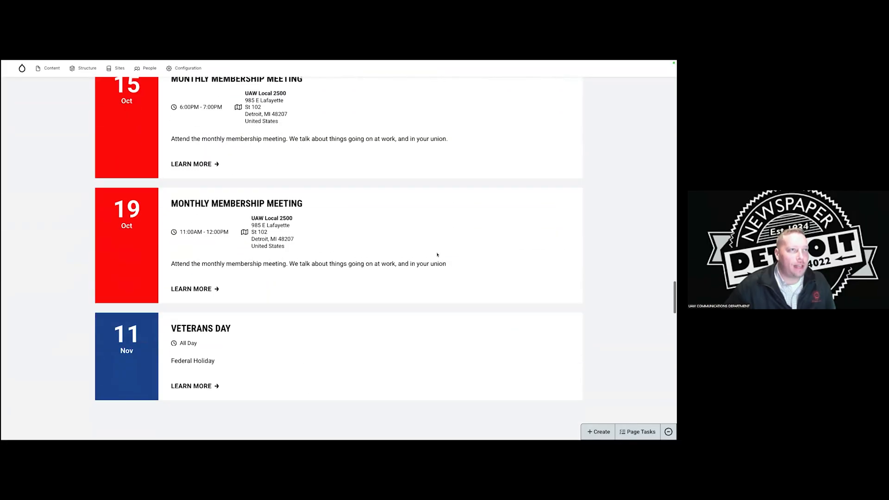
scroll(437, 255, "down", 14)
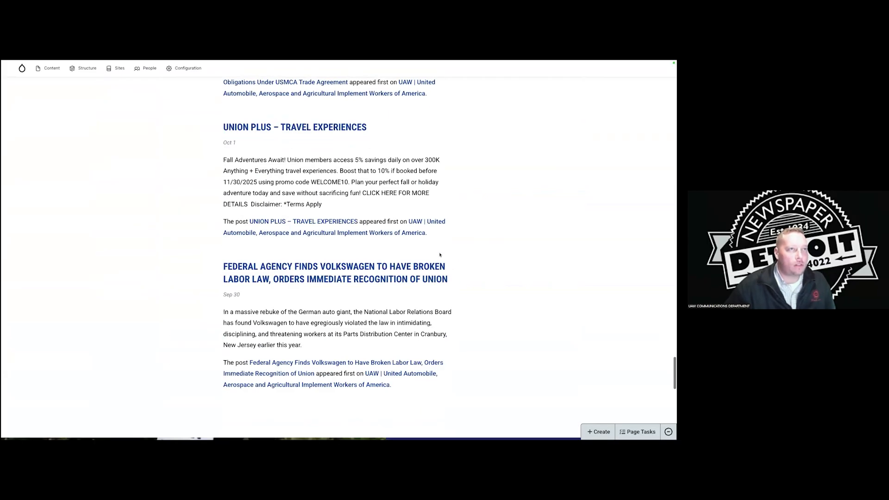
scroll(439, 253, "up", 20)
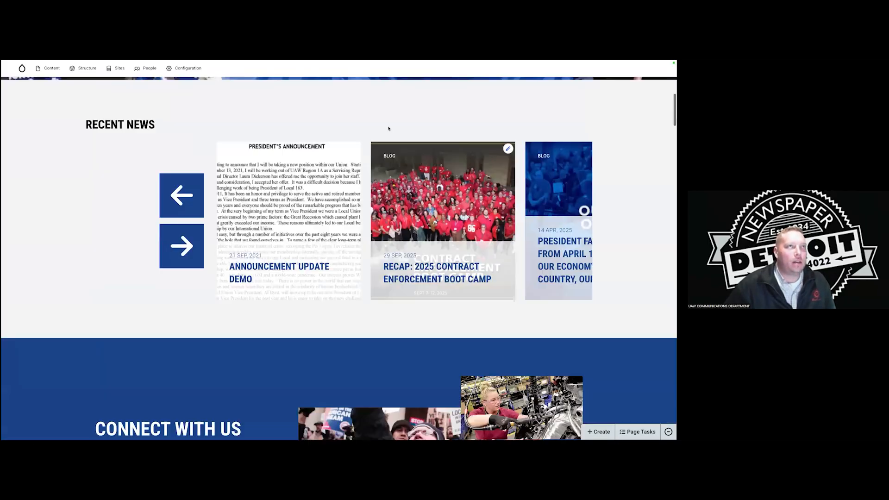
scroll(388, 128, "up", 8)
Show the homepage's Page Tasks list with Layout and Revisions.
mouse_move(338, 62)
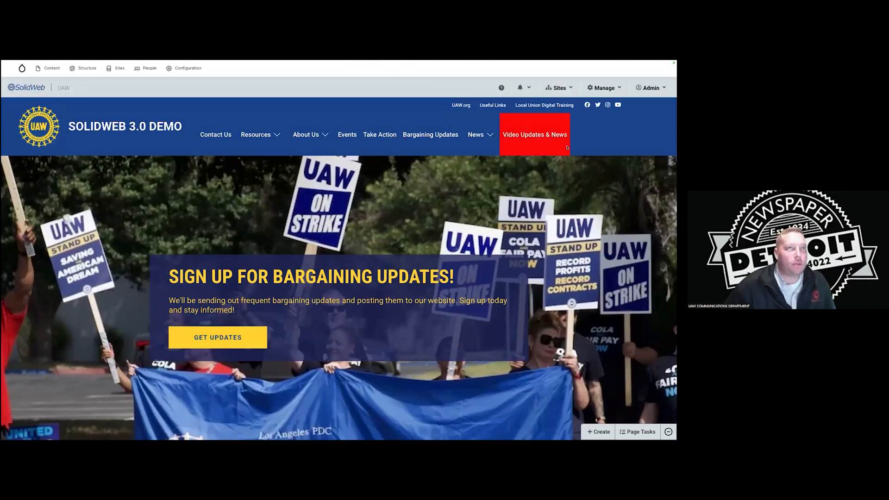
mouse_move(579, 61)
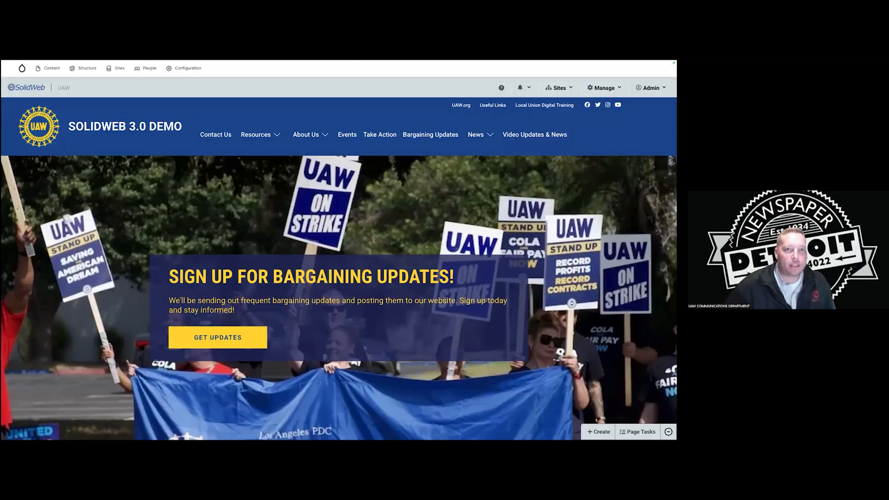
left_click(637, 431)
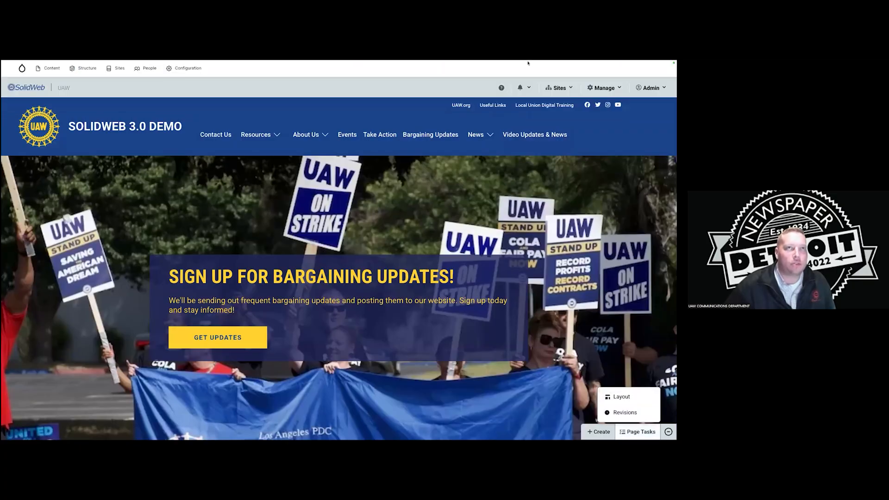
mouse_move(504, 75)
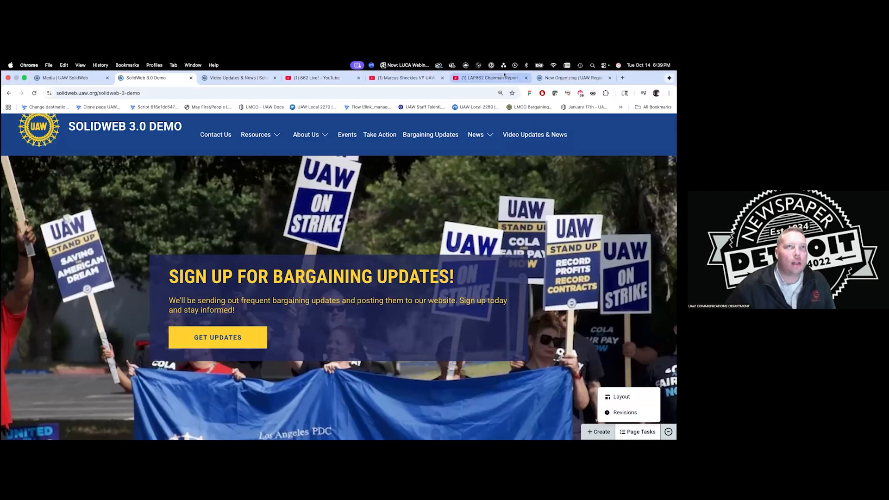
Switch to the UAW Region 9A site and scroll through its homepage.
left_click(546, 77)
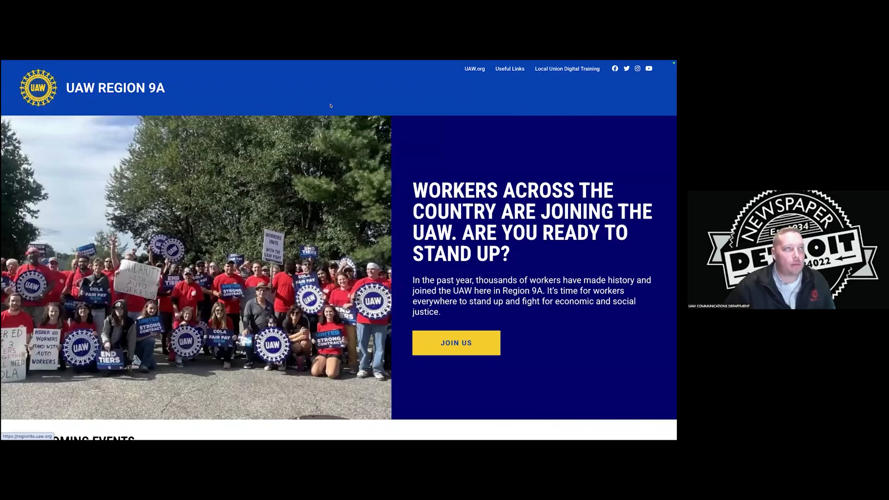
mouse_move(335, 99)
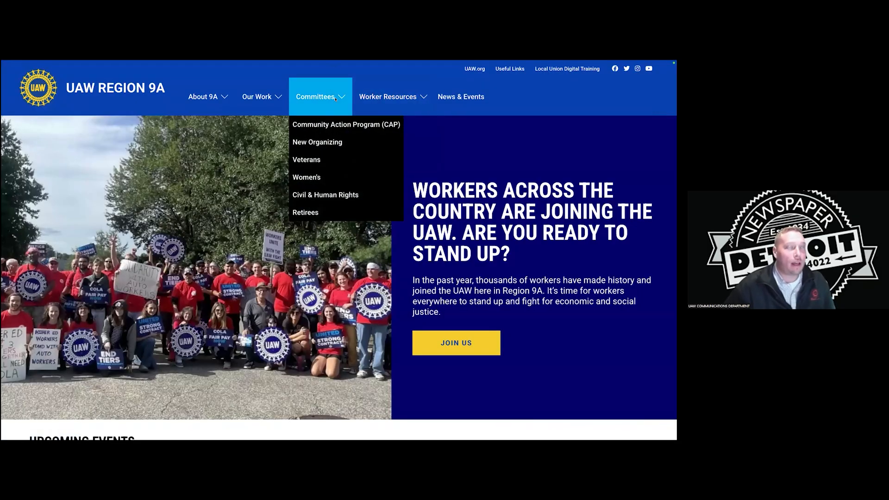
scroll(434, 180, "down", 6)
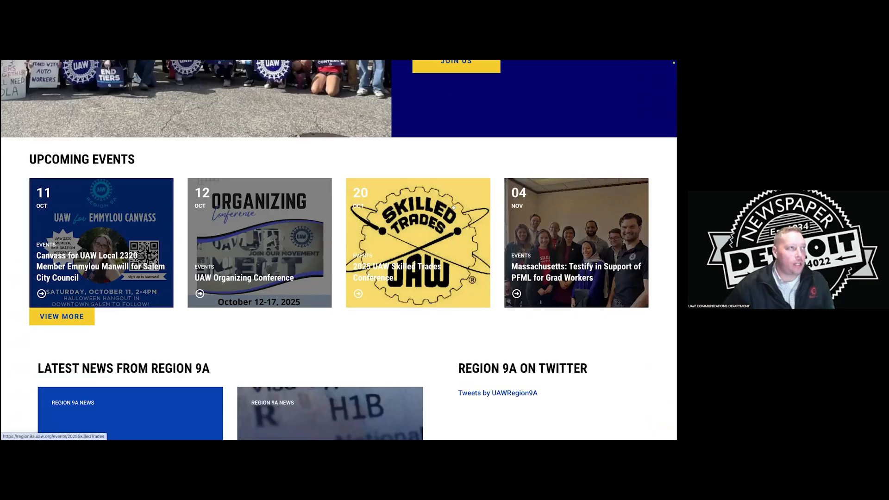
scroll(457, 207, "down", 1)
scroll(325, 194, "down", 3)
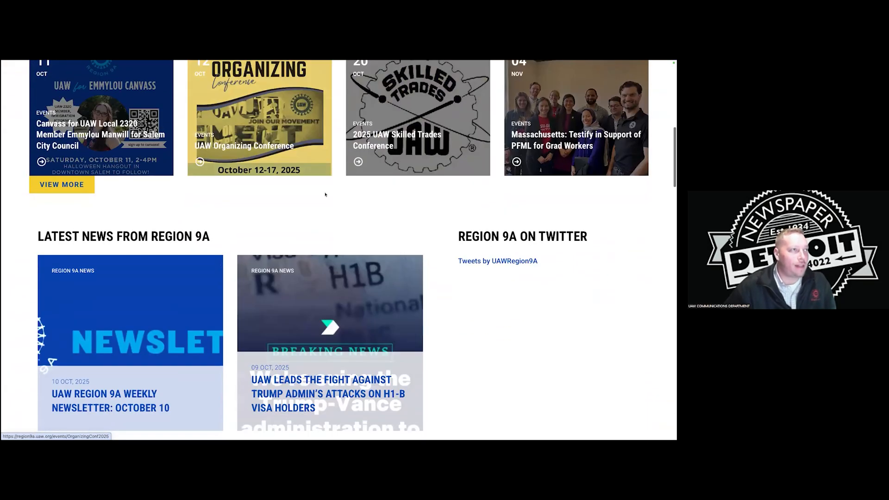
scroll(357, 216, "down", 1)
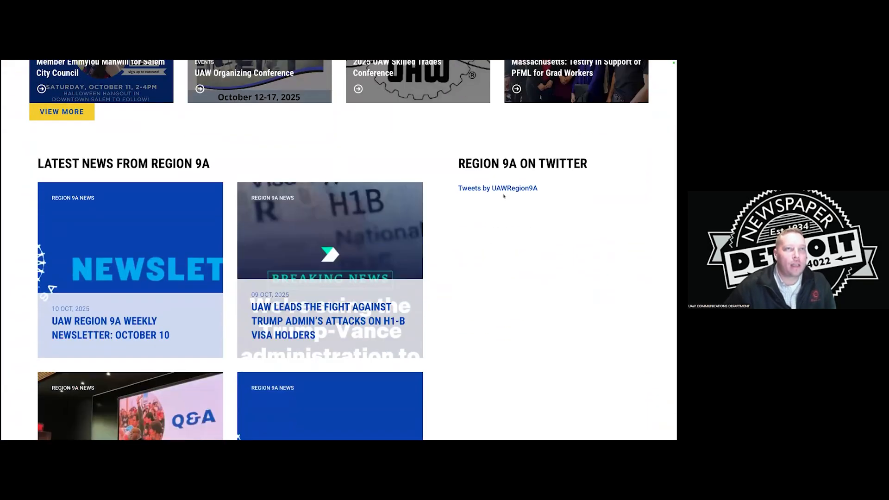
scroll(500, 213, "down", 1)
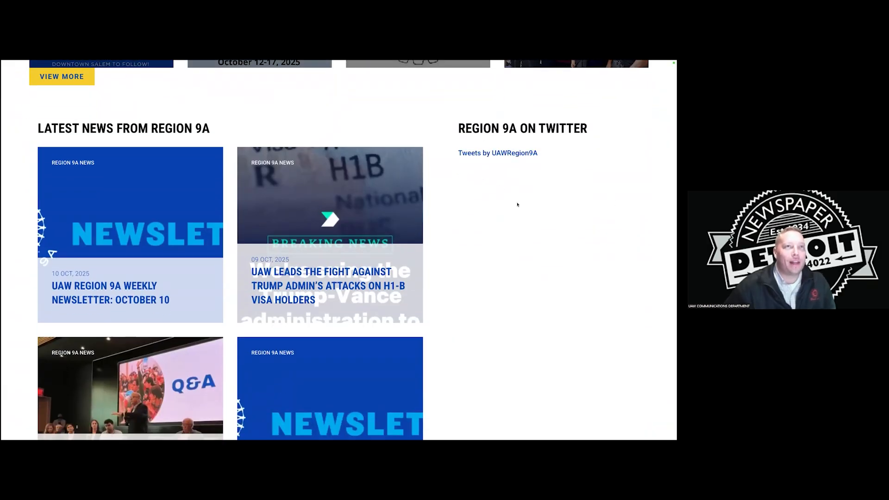
scroll(516, 203, "down", 10)
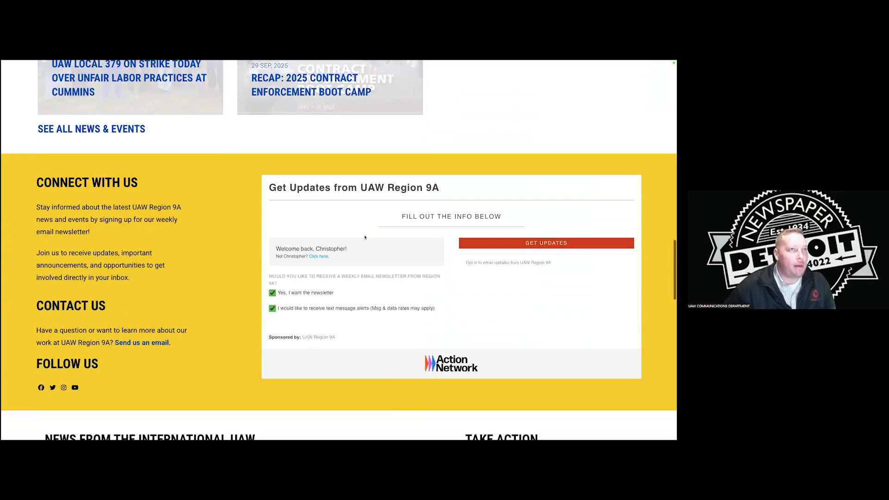
scroll(272, 231, "down", 1)
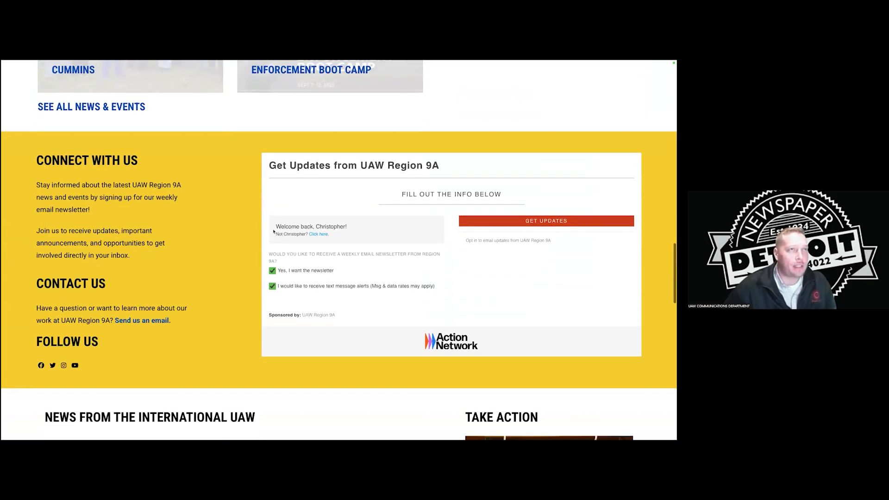
scroll(296, 209, "up", 1)
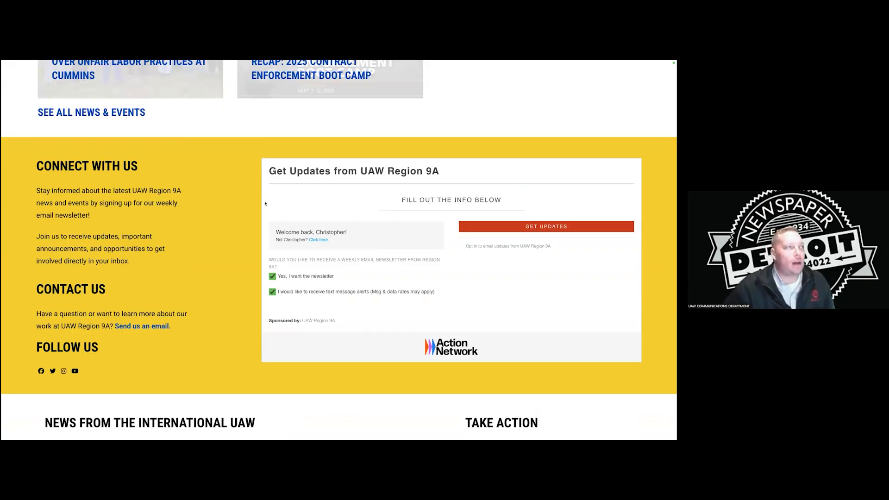
scroll(266, 203, "down", 1)
scroll(208, 184, "down", 5)
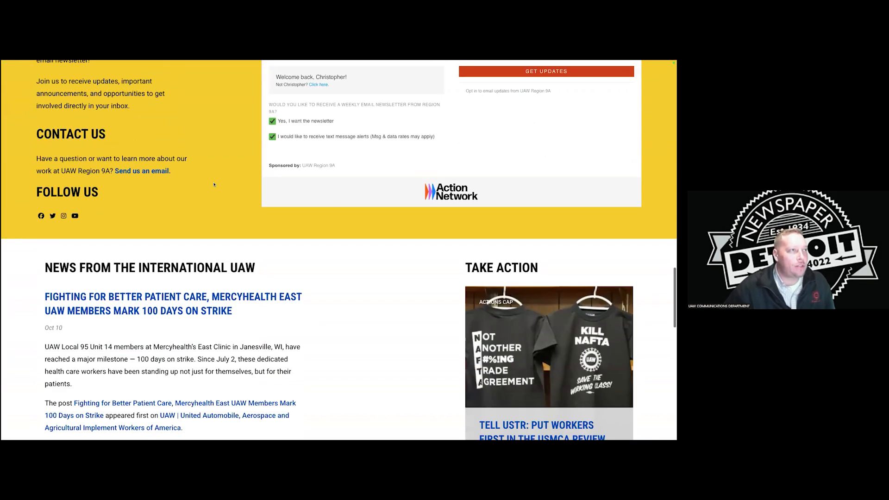
scroll(329, 229, "down", 2)
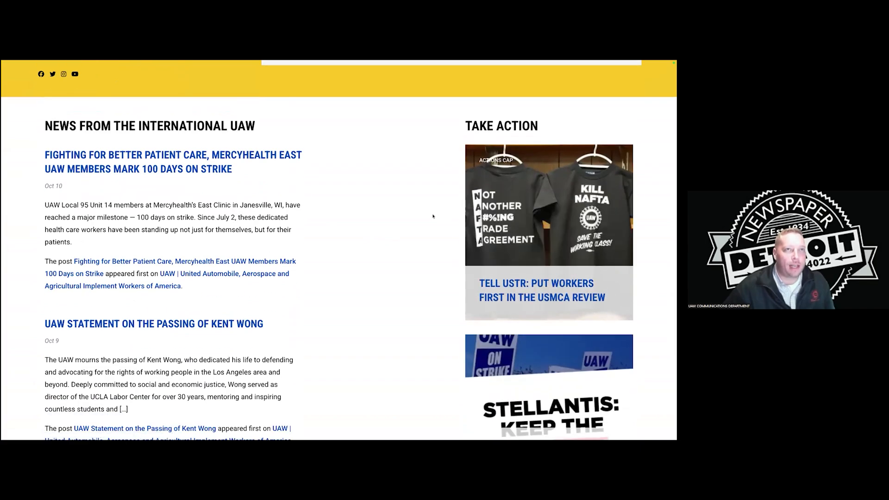
scroll(383, 221, "down", 10)
scroll(384, 221, "up", 20)
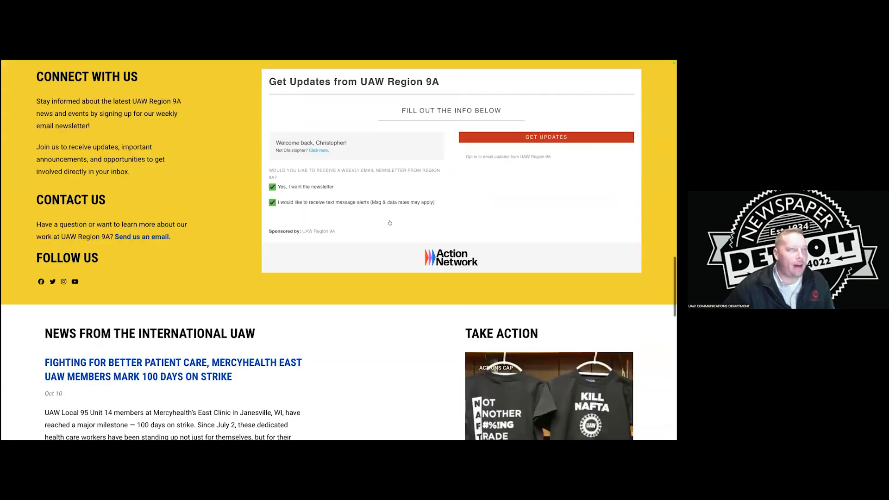
Go to About 9A > Our Locals to see the locals and organizing campaigns.
mouse_move(399, 98)
mouse_move(299, 95)
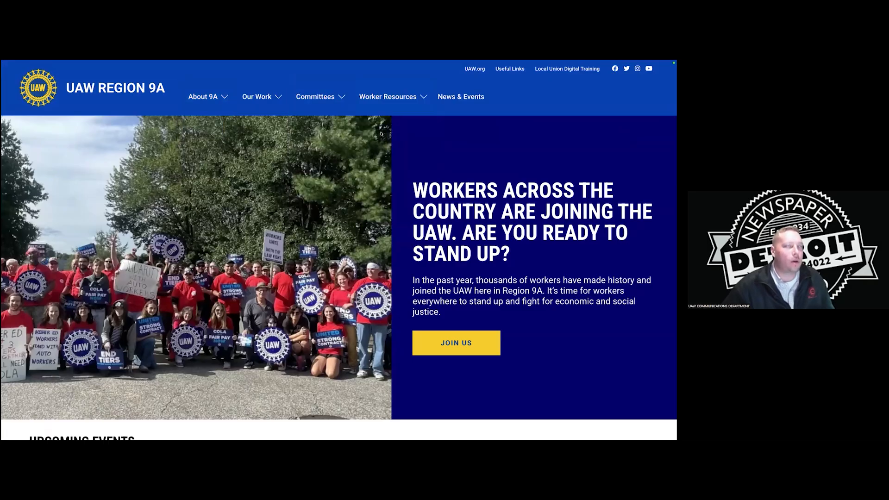
mouse_move(229, 110)
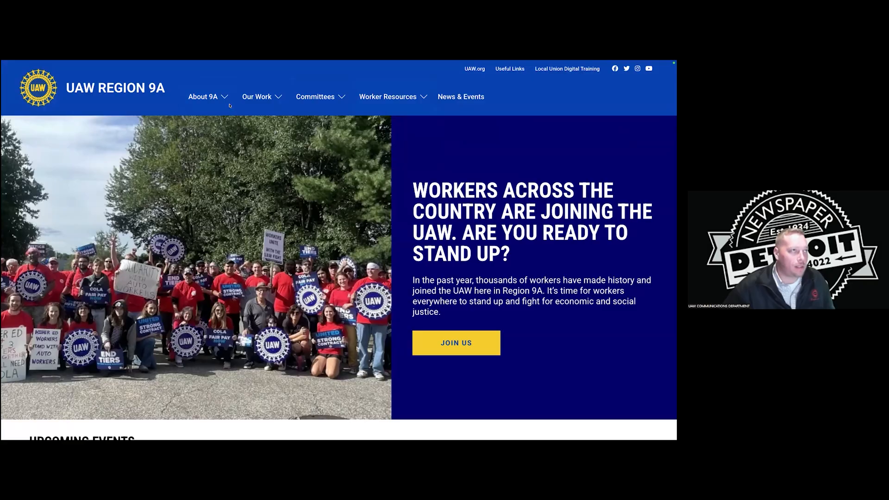
left_click(203, 123)
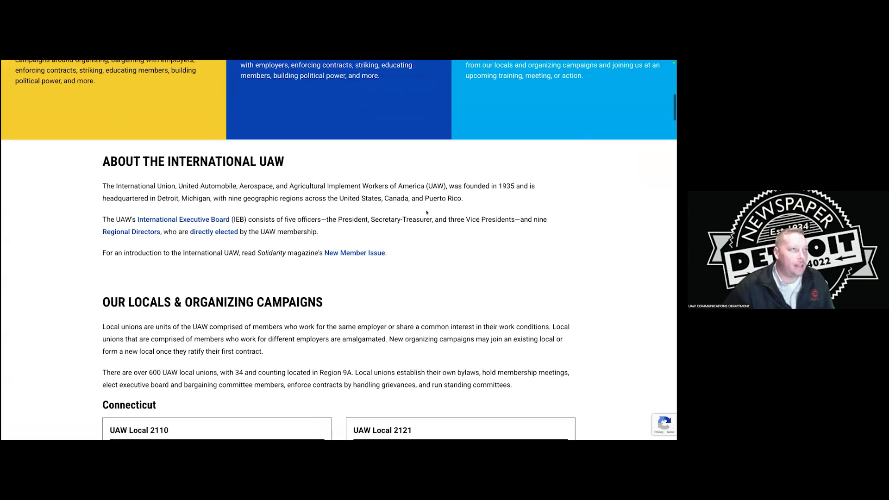
scroll(426, 212, "up", 15)
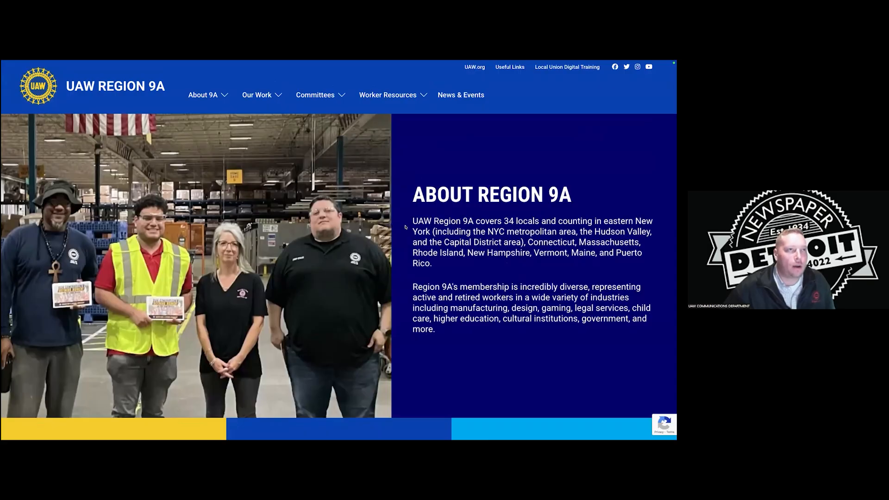
scroll(404, 227, "down", 5)
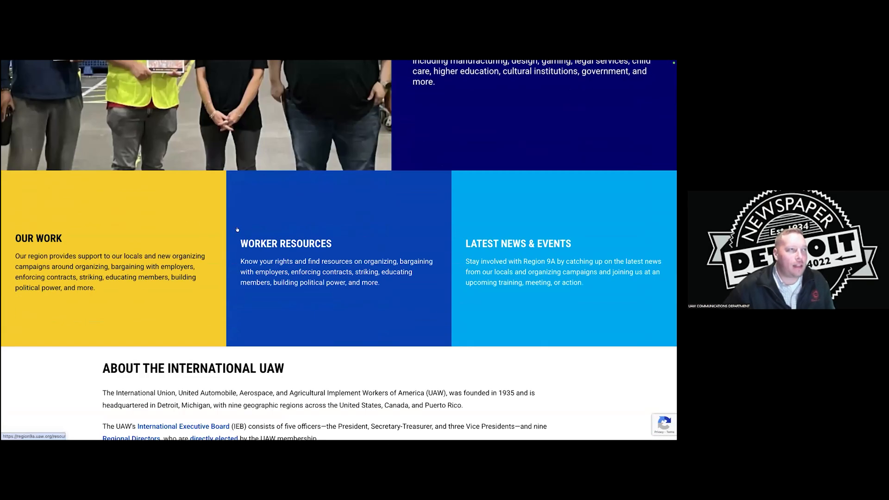
scroll(389, 234, "down", 4)
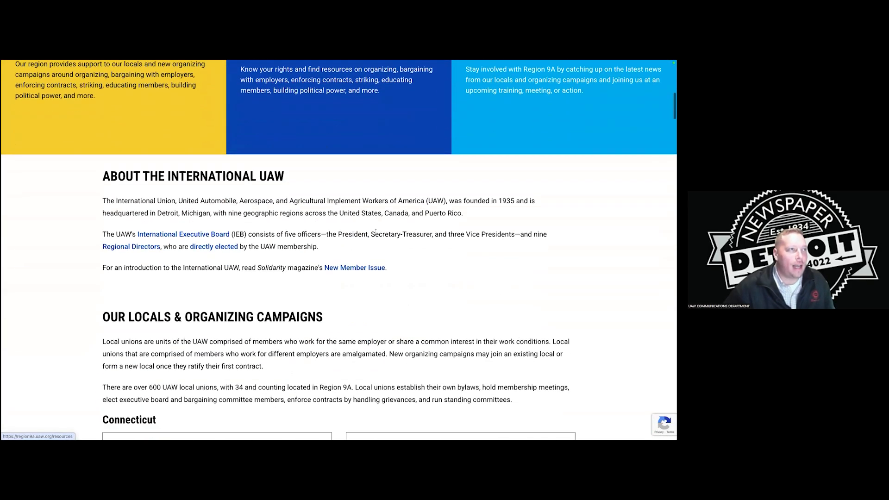
scroll(376, 230, "down", 3)
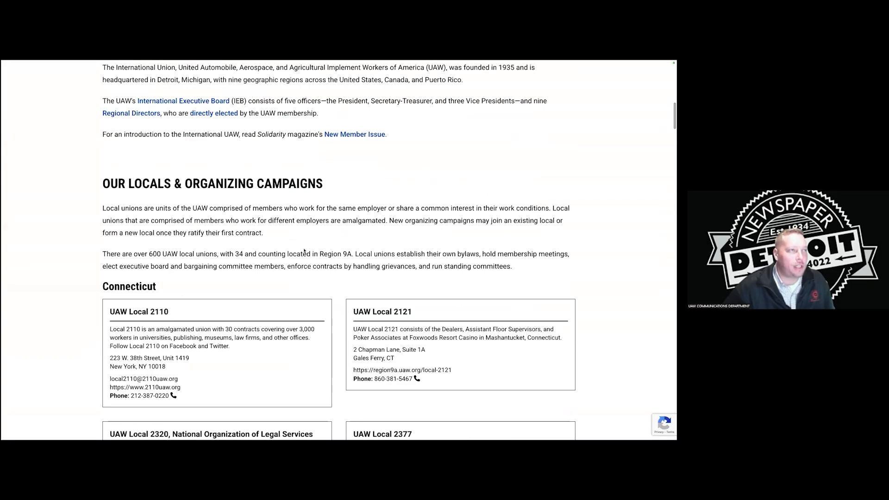
scroll(304, 251, "down", 1)
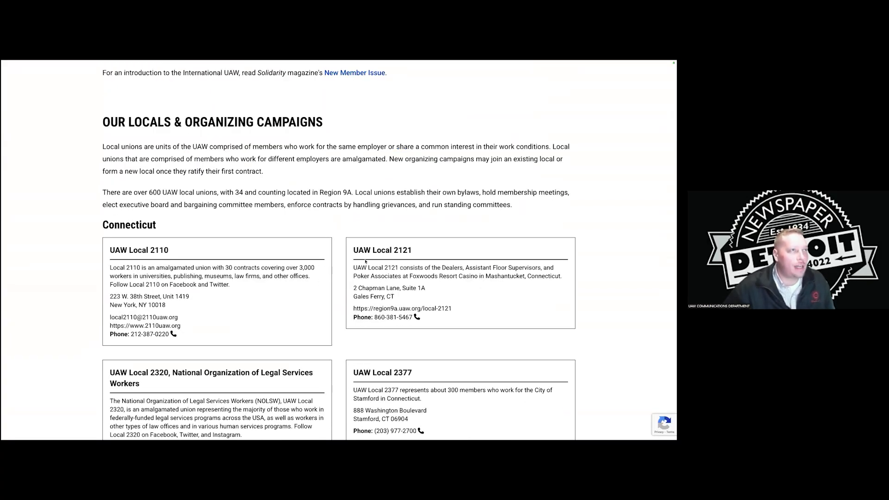
scroll(364, 261, "down", 1)
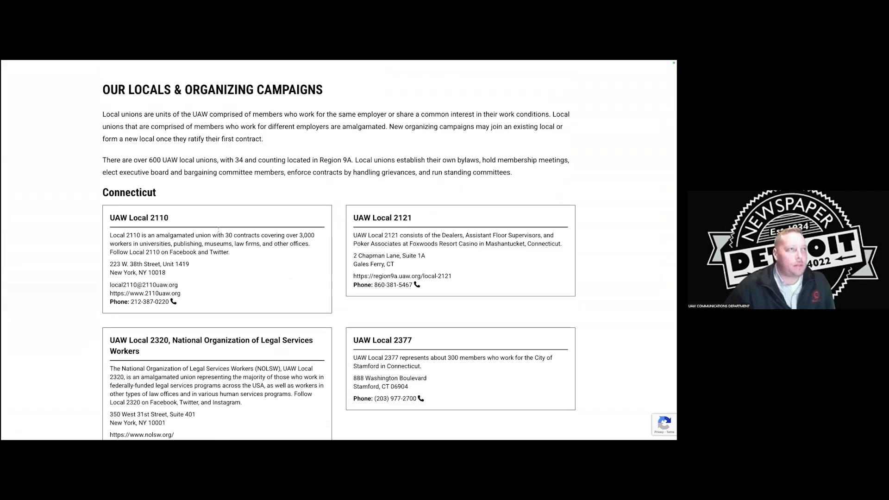
scroll(218, 230, "down", 4)
scroll(245, 236, "down", 14)
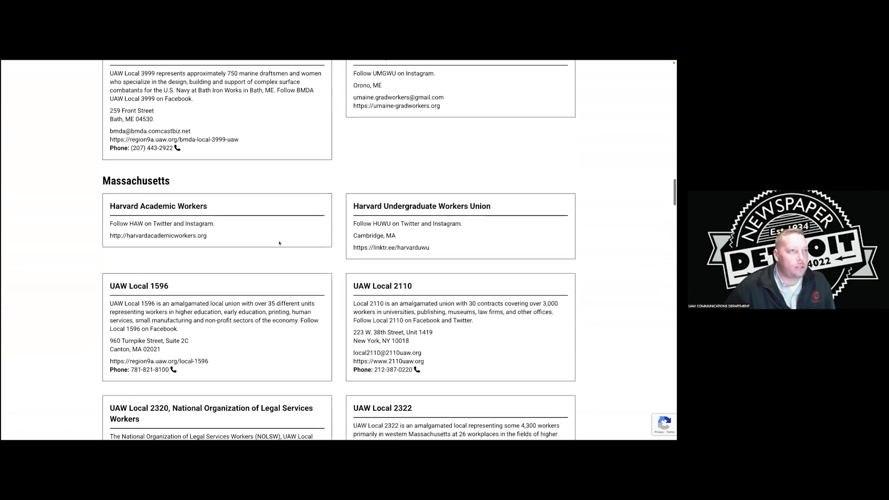
scroll(255, 227, "down", 15)
scroll(231, 211, "down", 8)
scroll(229, 212, "down", 15)
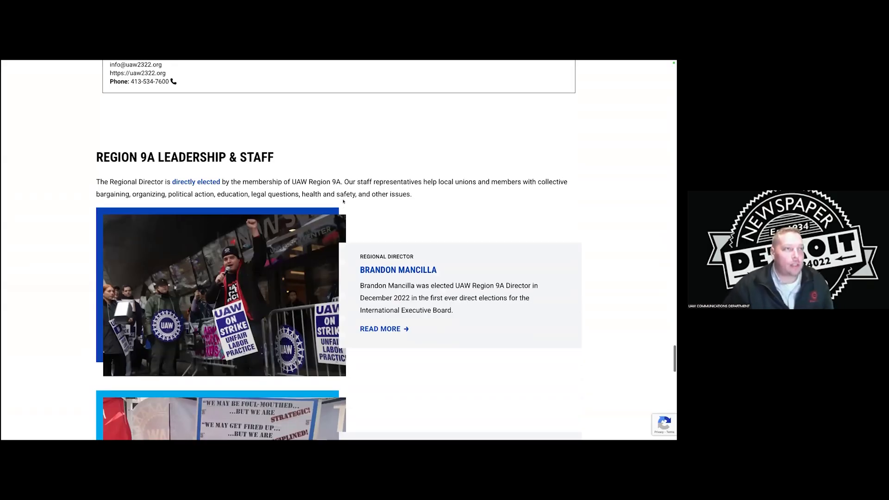
scroll(343, 204, "down", 6)
scroll(344, 203, "down", 2)
scroll(343, 203, "down", 2)
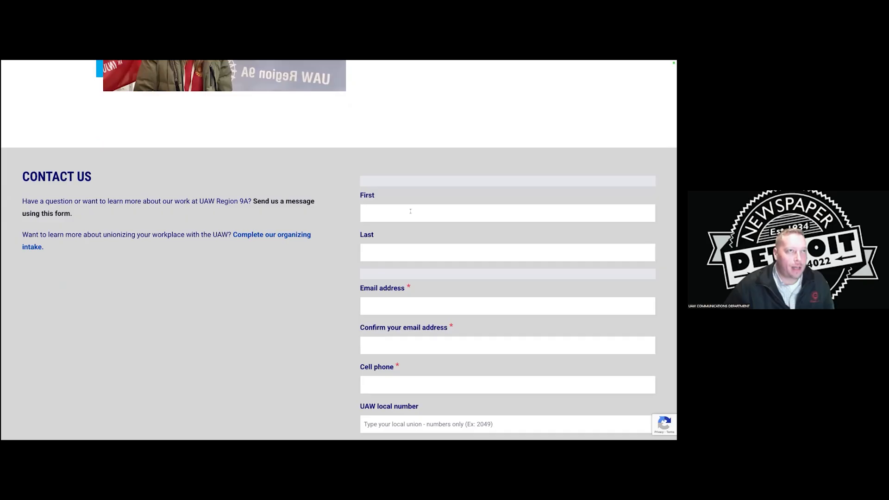
scroll(412, 211, "down", 1)
scroll(277, 202, "down", 3)
scroll(290, 205, "down", 3)
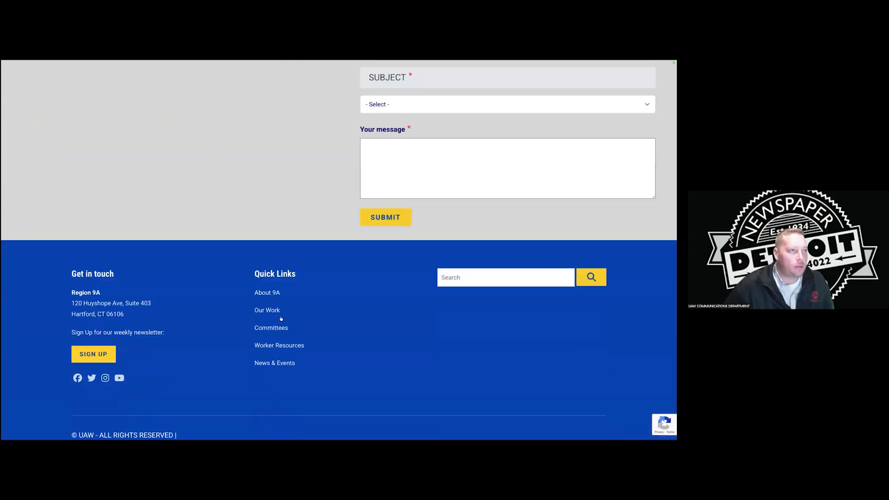
Open Our Work from the footer Quick Links and choose the Education card.
left_click(394, 301)
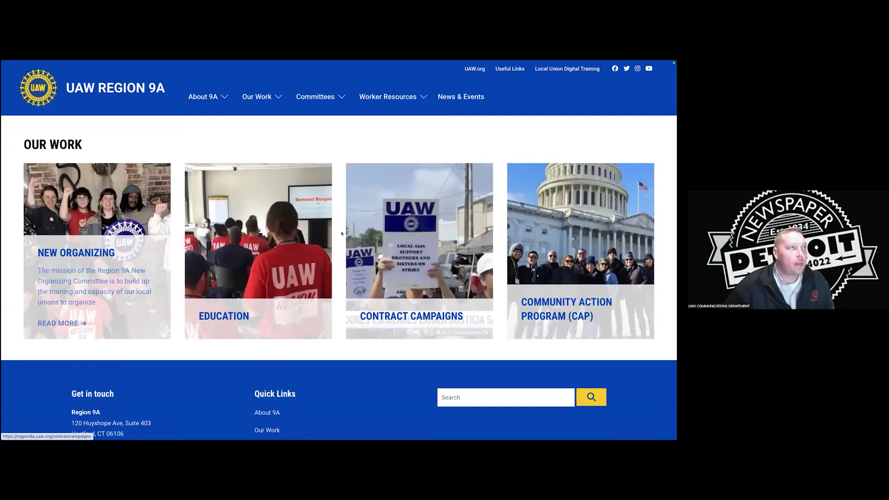
mouse_move(249, 95)
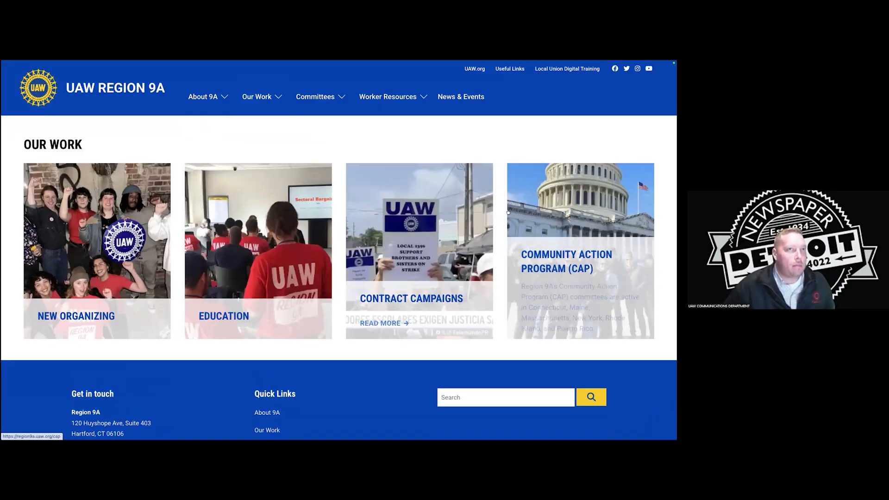
left_click(272, 202)
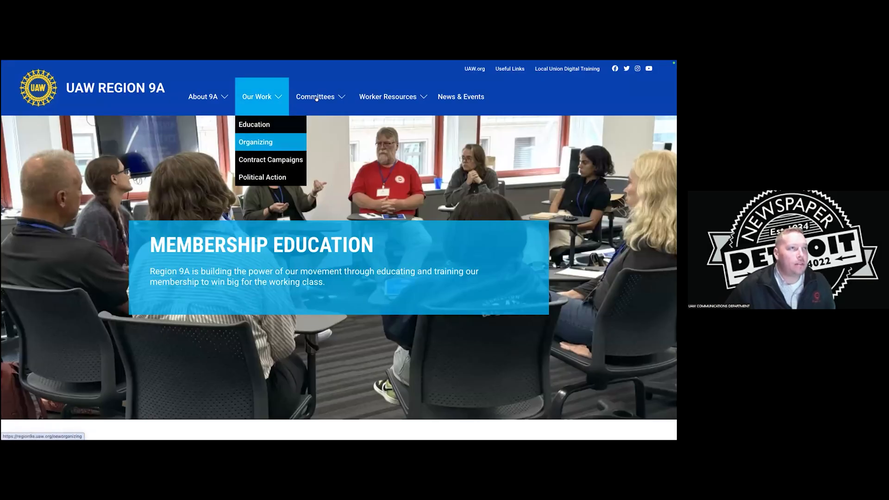
mouse_move(387, 104)
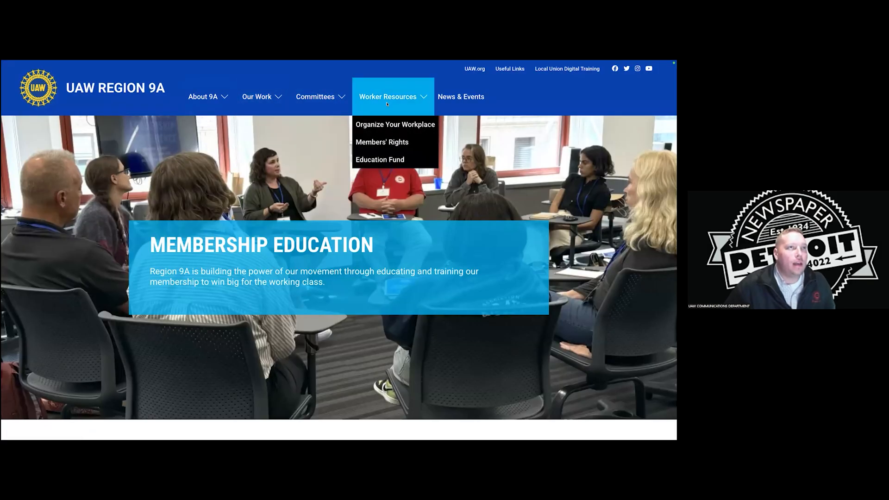
mouse_move(319, 104)
mouse_move(279, 101)
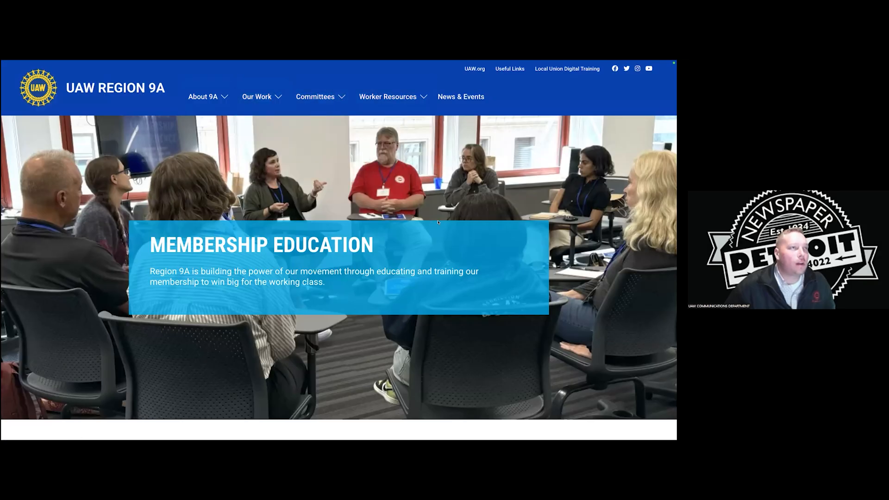
Scroll through the Membership Education page to review its content.
scroll(434, 218, "down", 6)
scroll(434, 219, "down", 10)
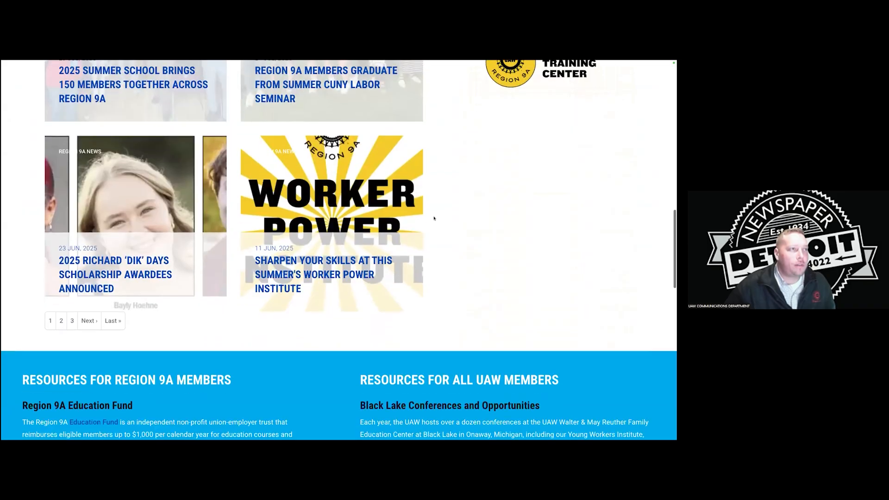
scroll(433, 216, "down", 1)
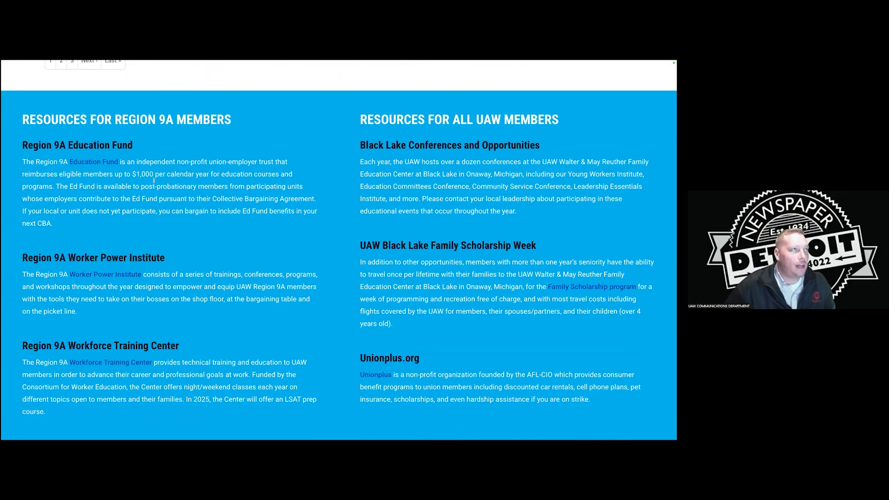
scroll(213, 182, "down", 3)
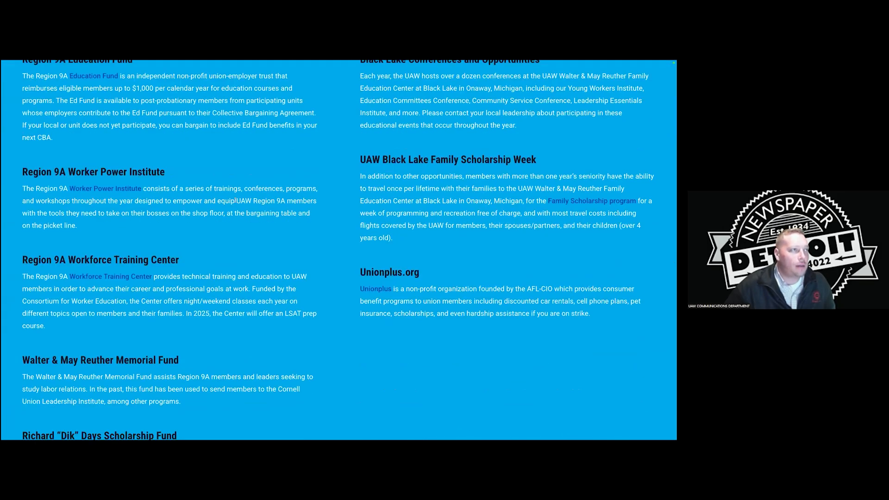
scroll(191, 182, "up", 4)
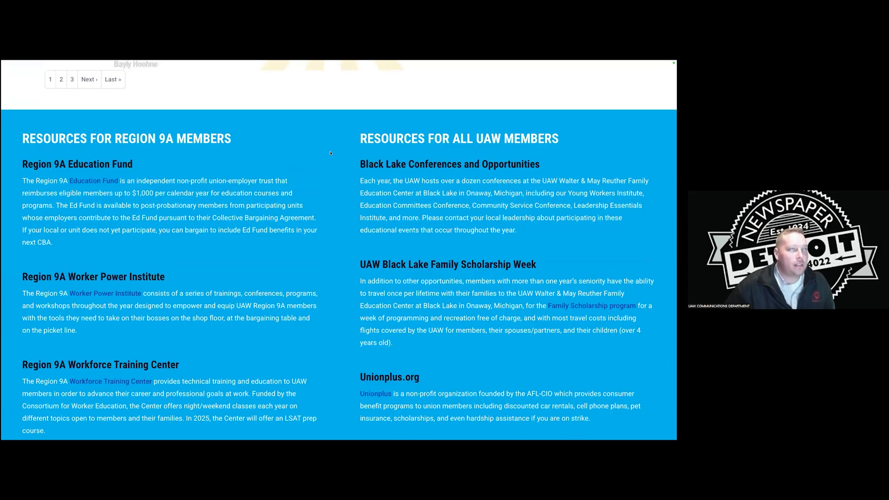
scroll(319, 147, "down", 1)
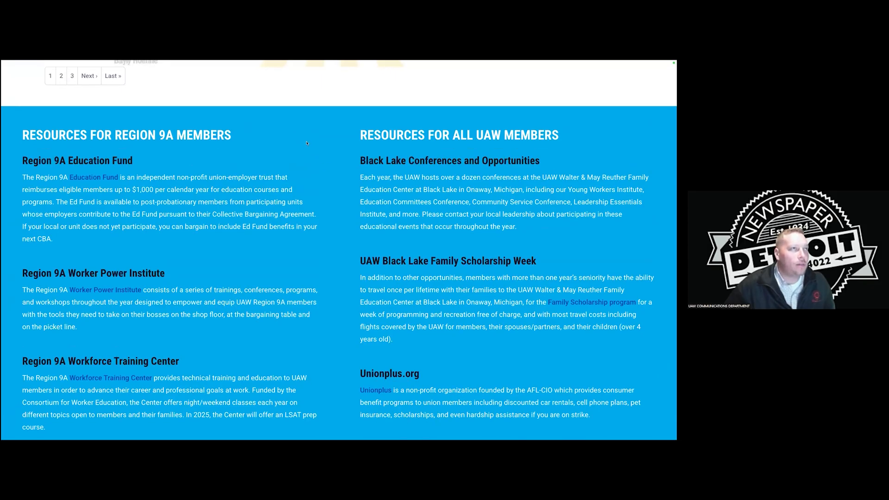
scroll(303, 148, "down", 1)
scroll(325, 171, "down", 1)
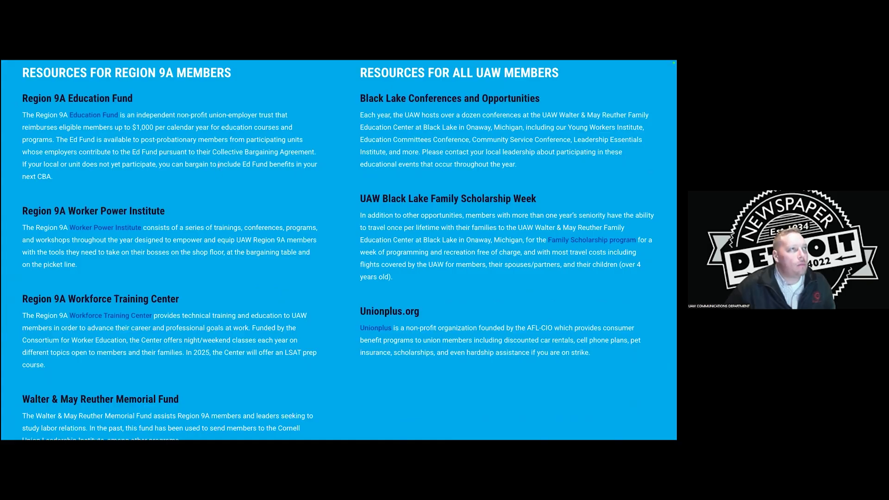
scroll(218, 165, "down", 7)
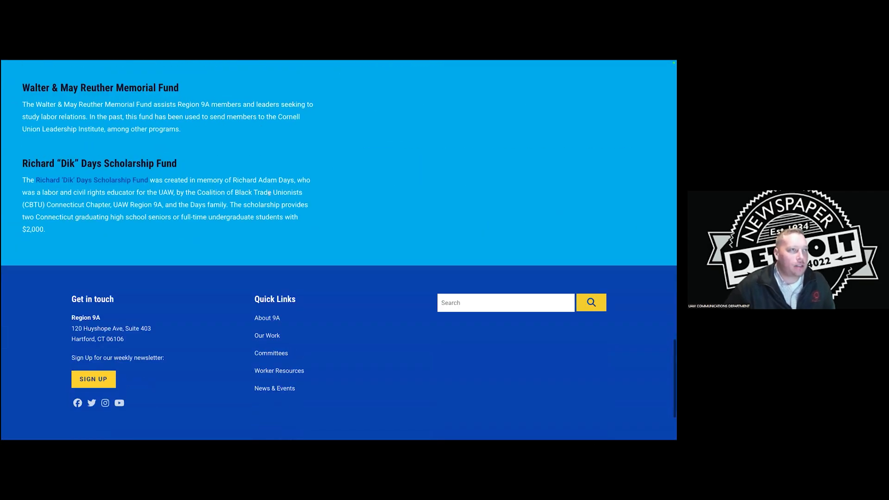
scroll(270, 193, "down", 2)
scroll(359, 200, "up", 15)
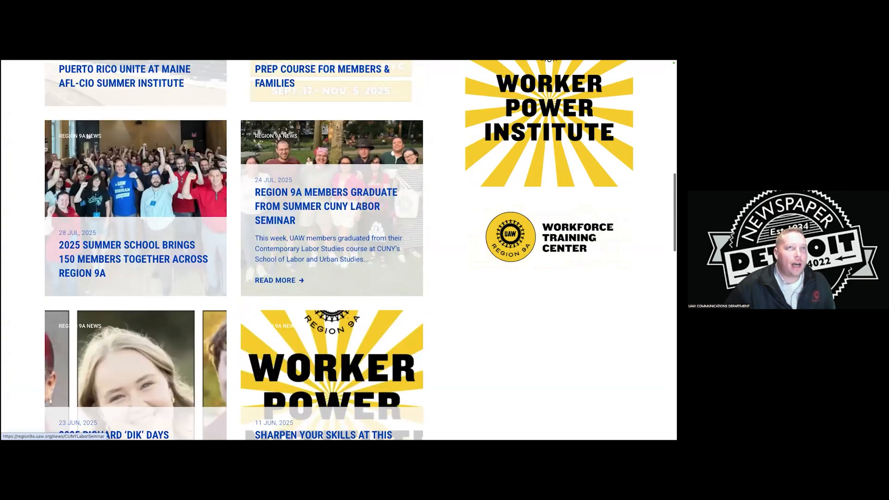
left_click(359, 205)
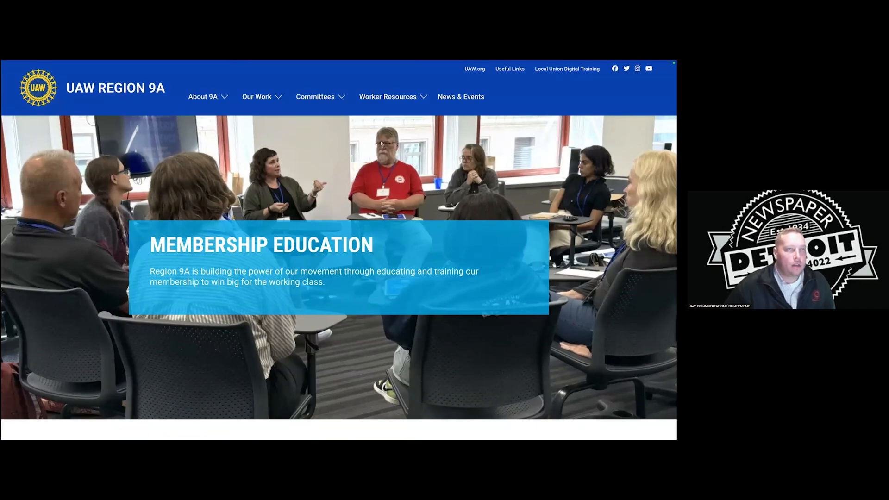
mouse_move(298, 63)
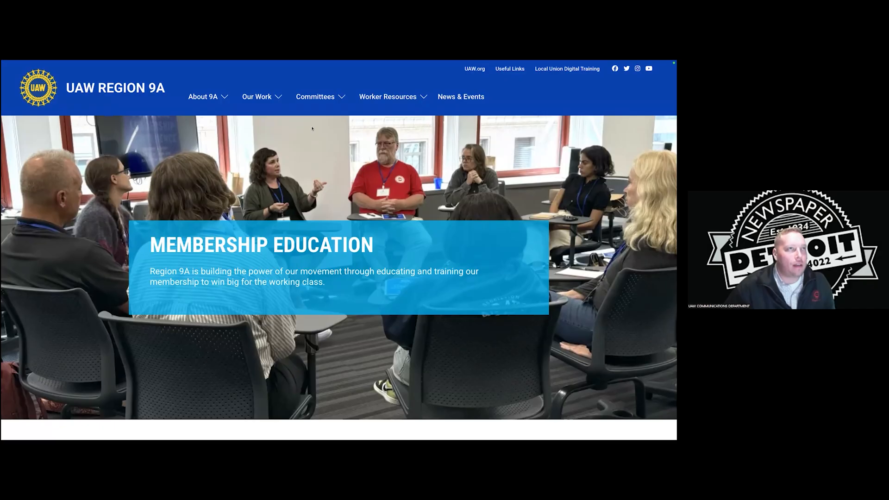
mouse_move(262, 61)
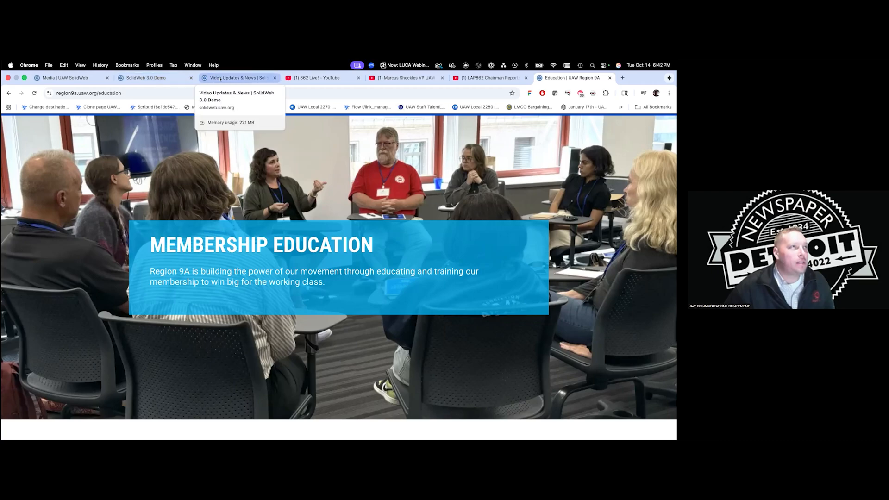
Return to the SolidWeb 3.0 Demo site and open the YouTube Channel Embed Code Generator from Manage.
left_click(152, 78)
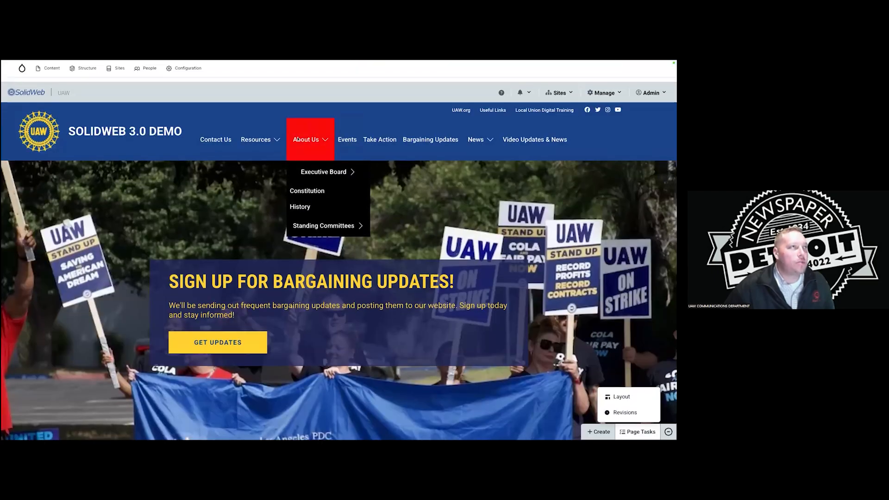
left_click(601, 87)
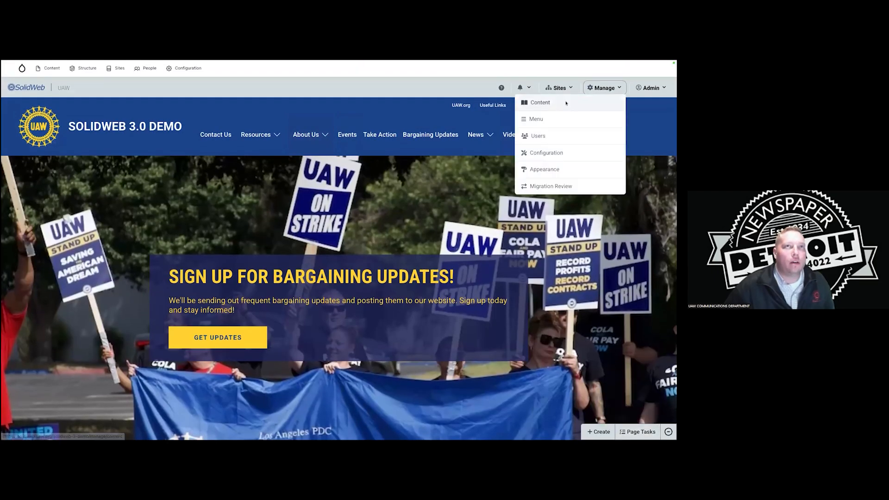
mouse_move(259, 134)
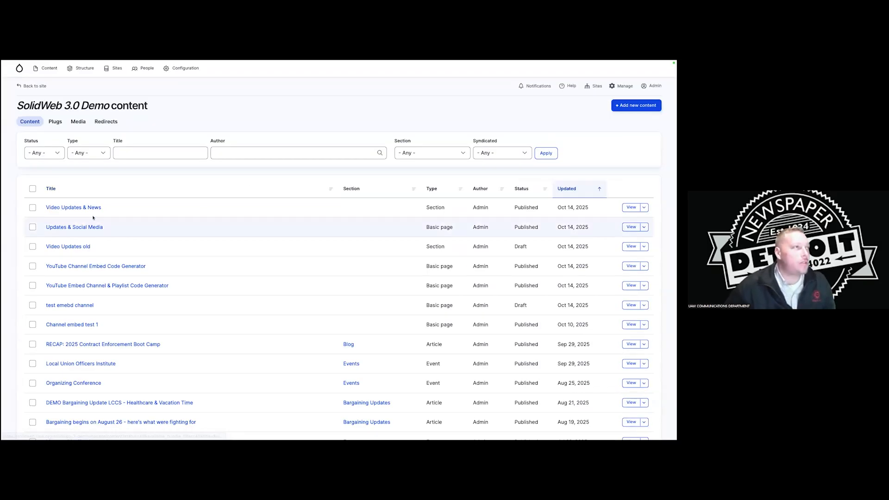
left_click(98, 266)
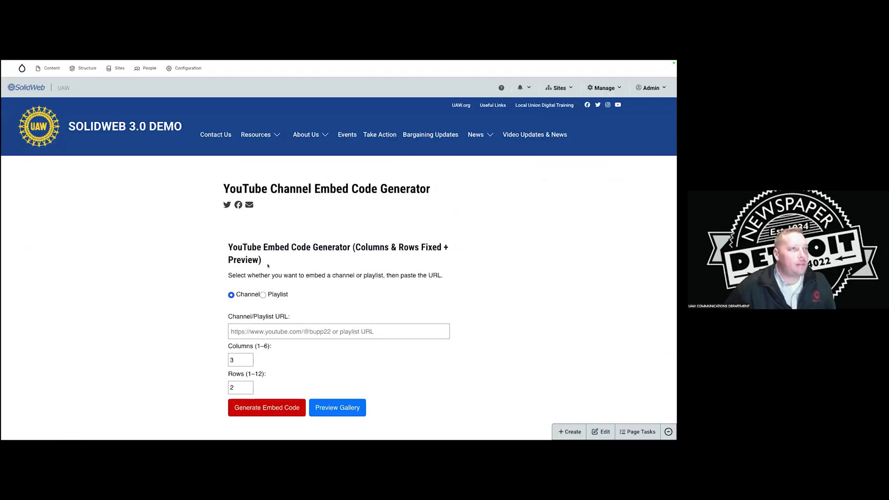
Review the generator page and select its channel URL field.
scroll(352, 255, "down", 1)
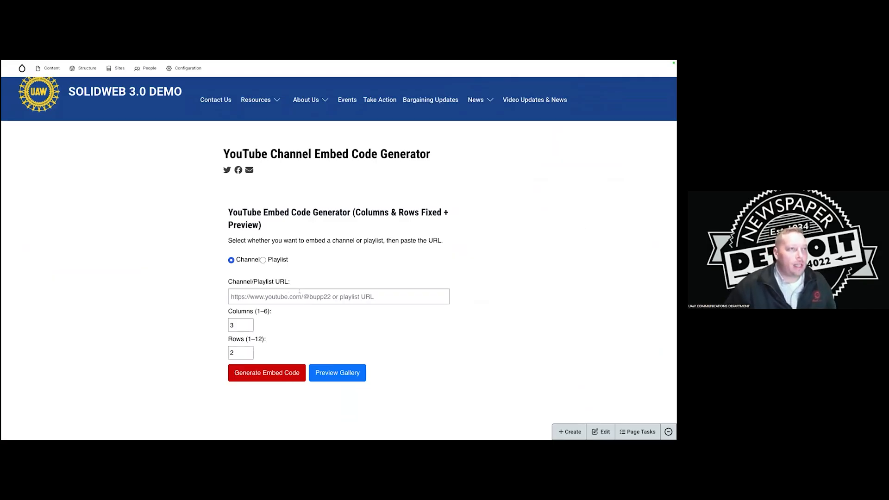
scroll(299, 291, "down", 1)
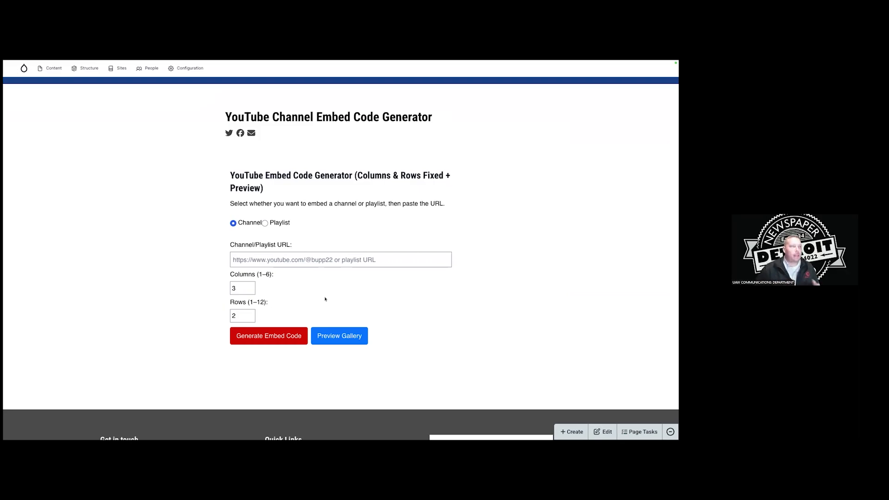
scroll(311, 260, "up", 3)
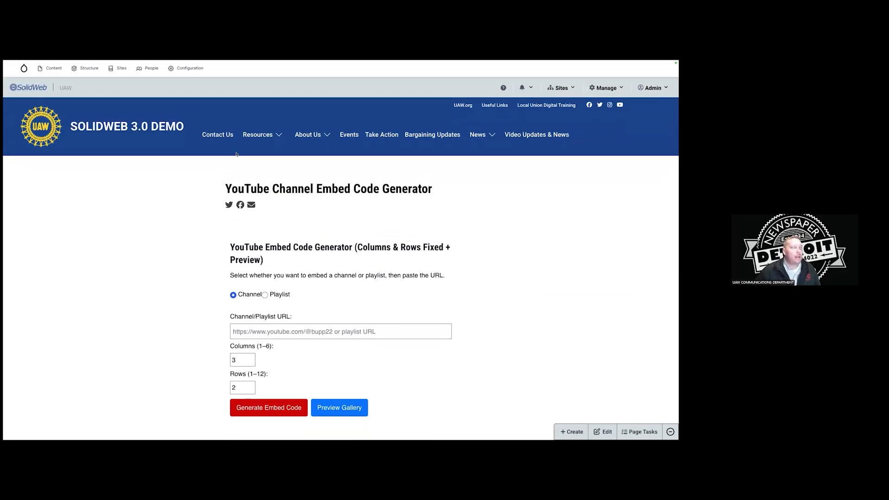
mouse_move(232, 61)
left_click(321, 330)
type("https://")
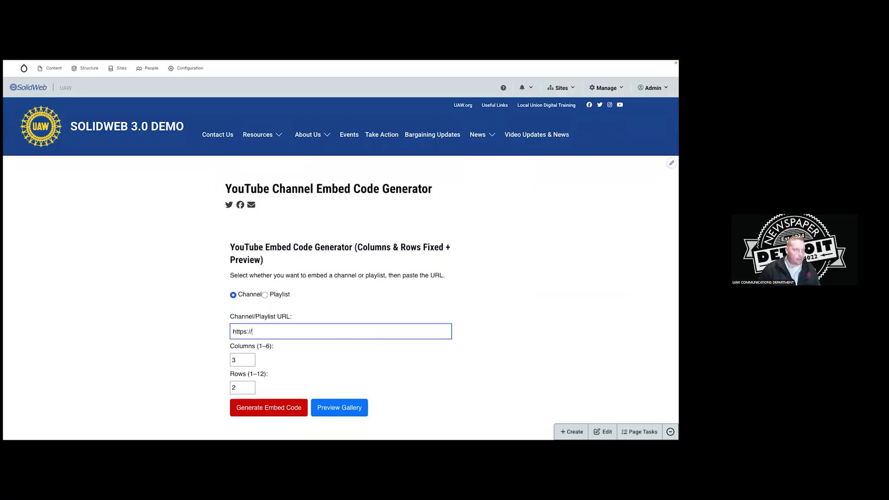
type("youtube.com/@uawunion")
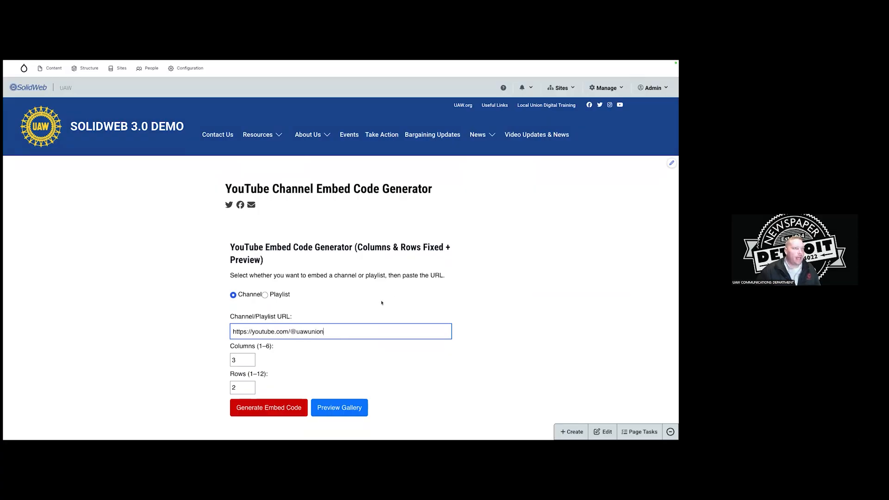
scroll(381, 302, "down", 1)
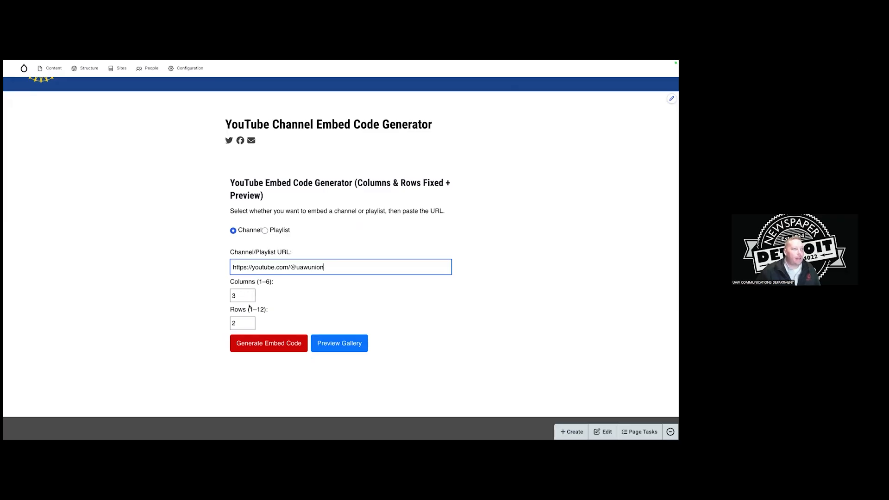
left_click(339, 344)
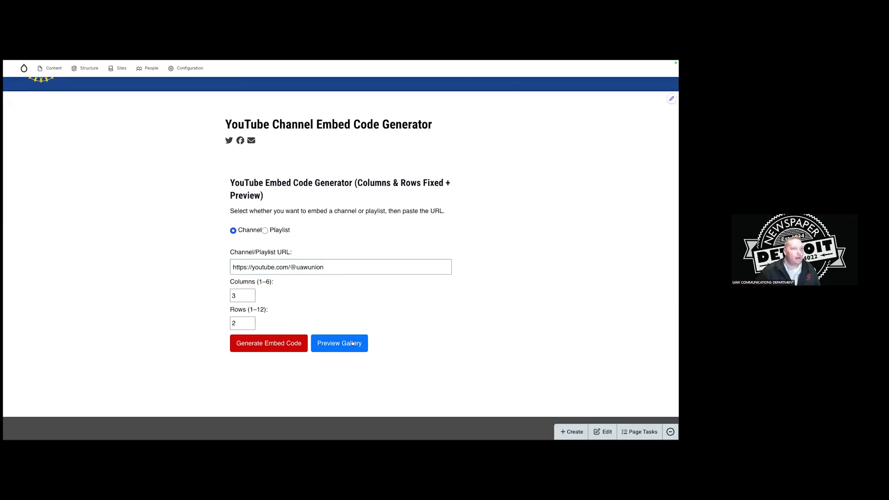
scroll(405, 323, "down", 3)
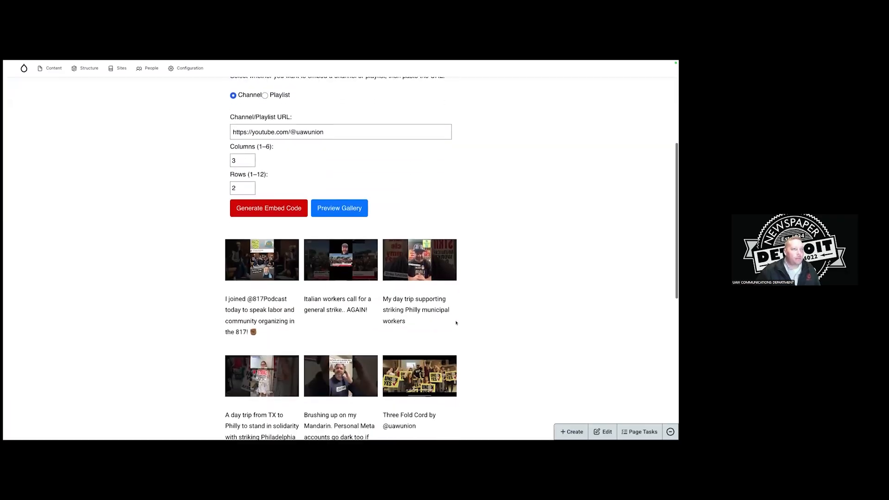
scroll(422, 283, "down", 1)
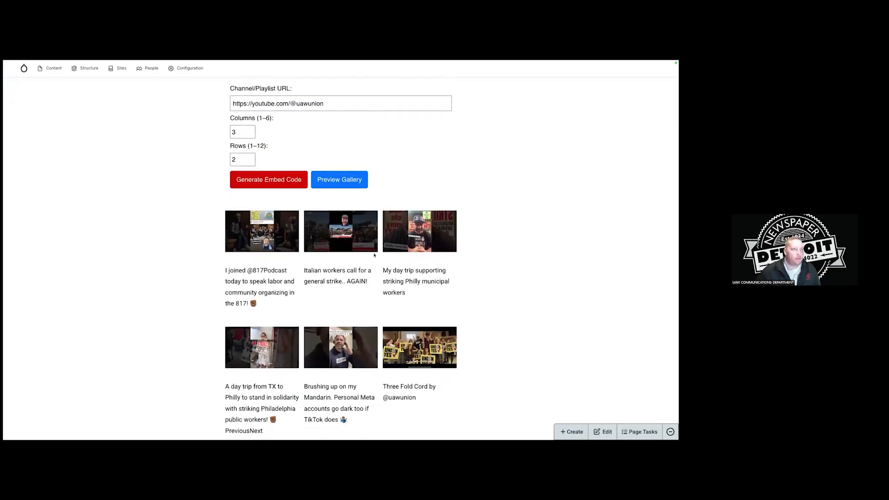
scroll(343, 290, "down", 1)
left_click(346, 299)
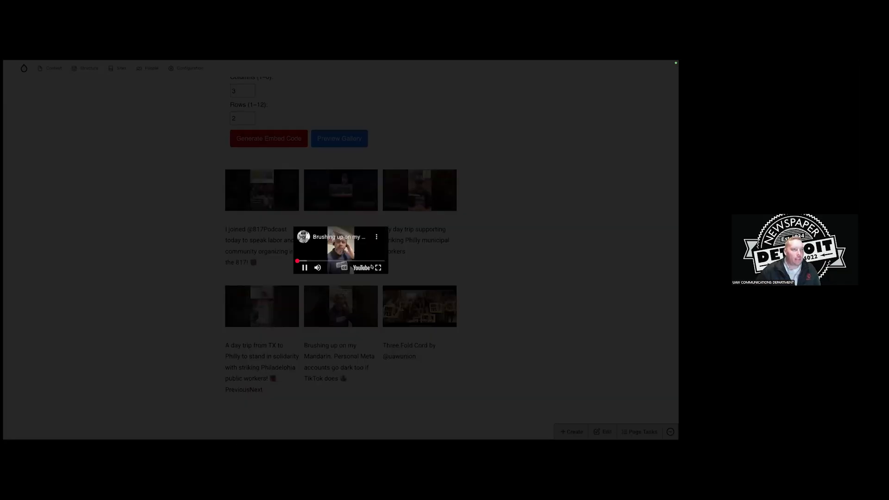
left_click(413, 263)
Try the gallery preview at 2 columns, then at 1 column.
scroll(426, 270, "up", 1)
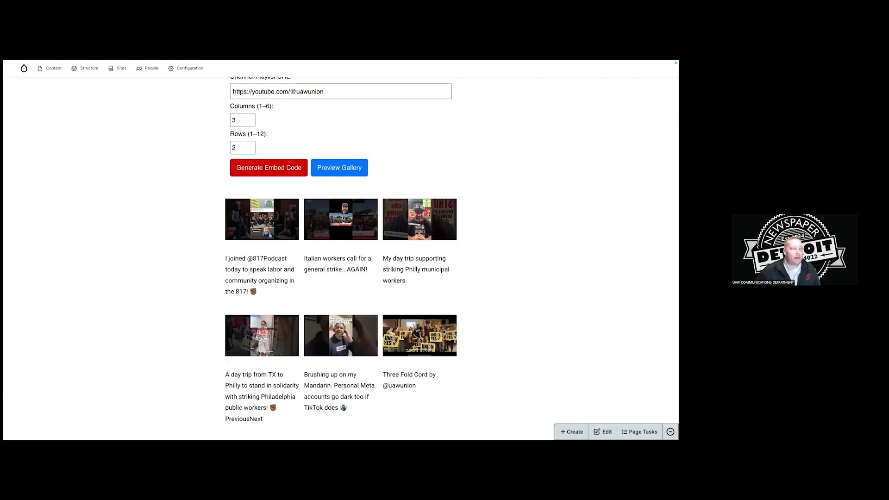
scroll(371, 238, "up", 1)
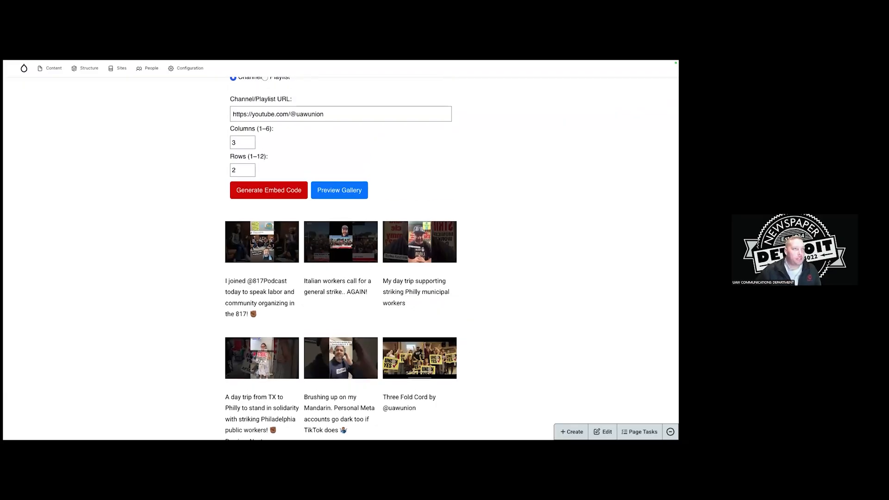
scroll(271, 212, "up", 3)
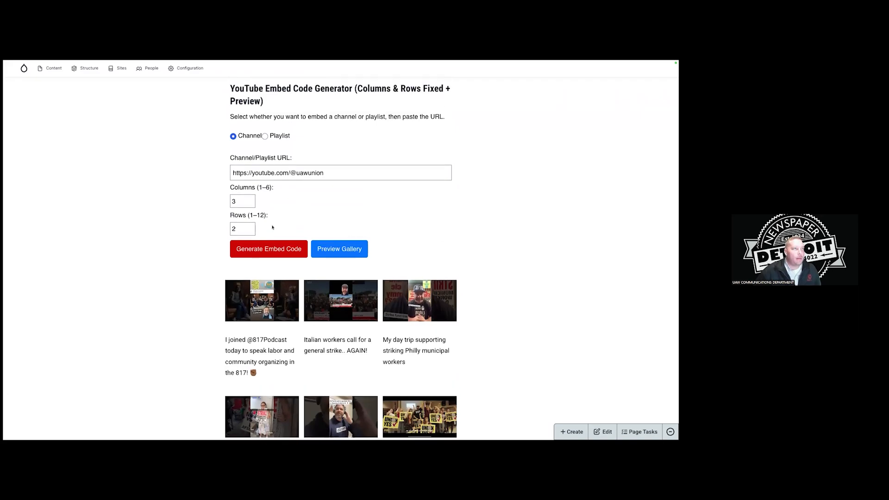
scroll(271, 212, "up", 1)
left_click(251, 235)
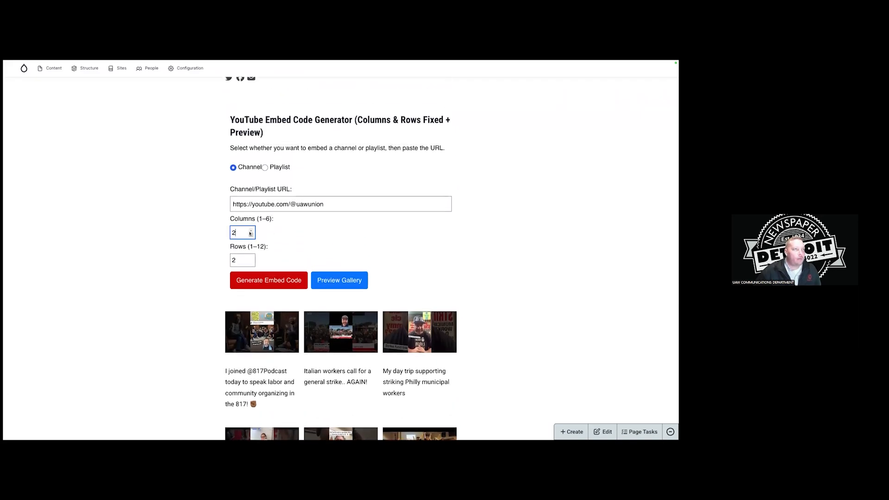
left_click(343, 281)
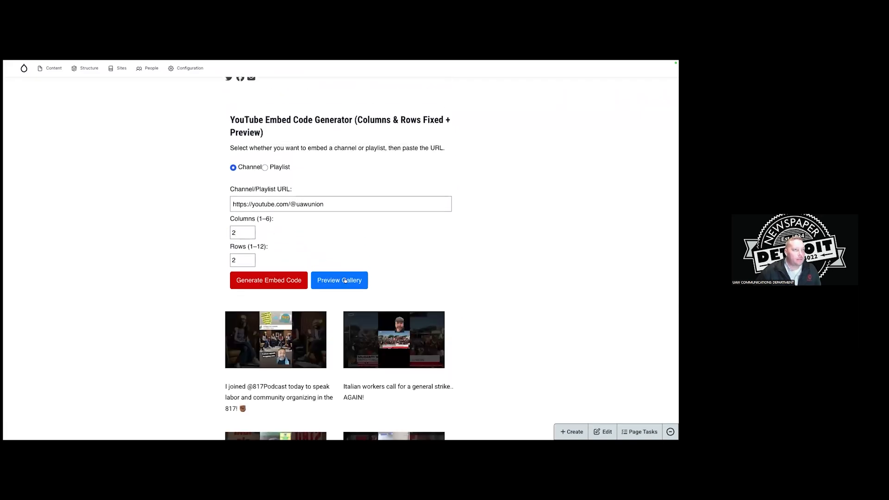
left_click(250, 234)
left_click(343, 279)
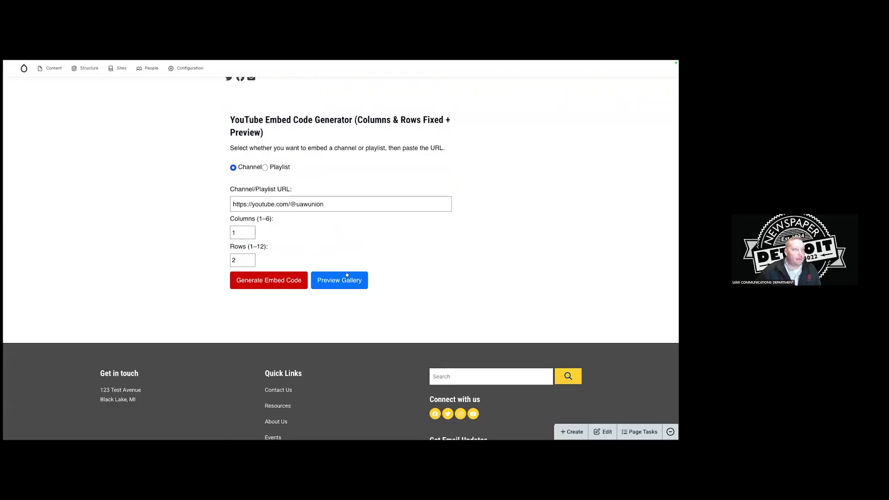
Settle on 3 columns by 4 rows, re-preview, then go to the Video Updates & News page.
left_click(250, 230)
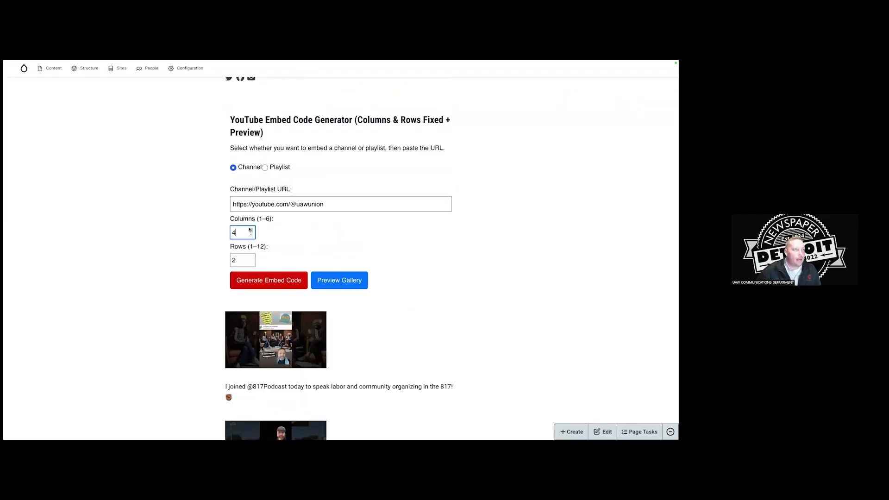
left_click(251, 234)
left_click(251, 234)
left_click(250, 262)
type("4")
left_click(339, 281)
scroll(422, 263, "down", 5)
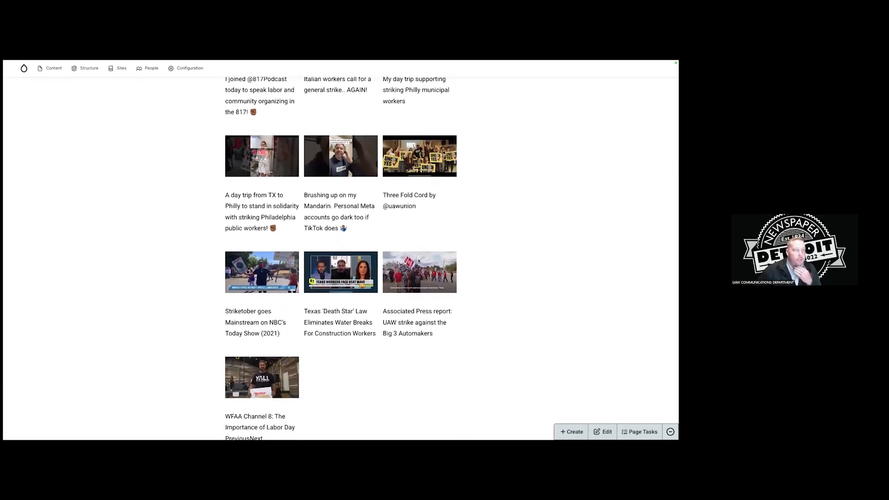
scroll(418, 261, "up", 4)
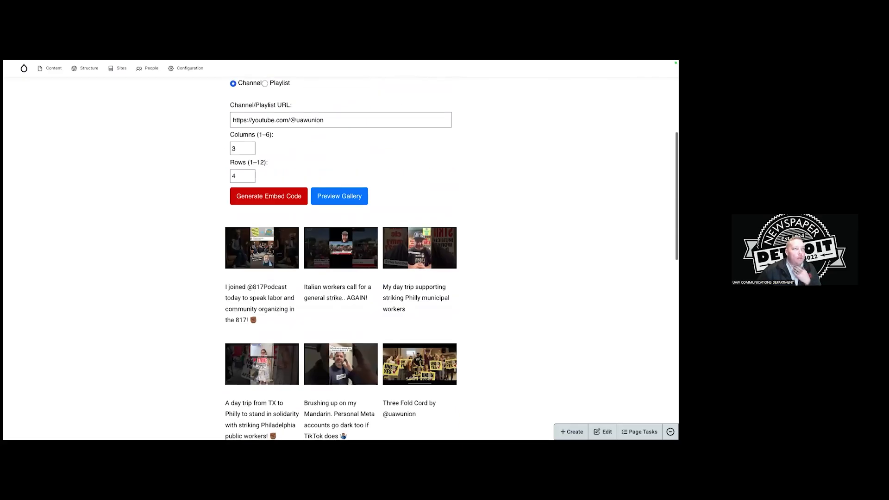
scroll(396, 226, "up", 4)
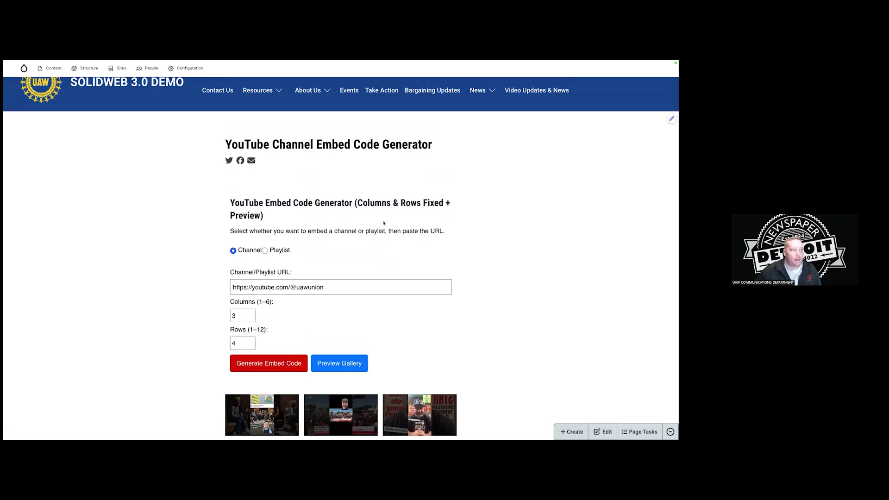
scroll(383, 223, "up", 1)
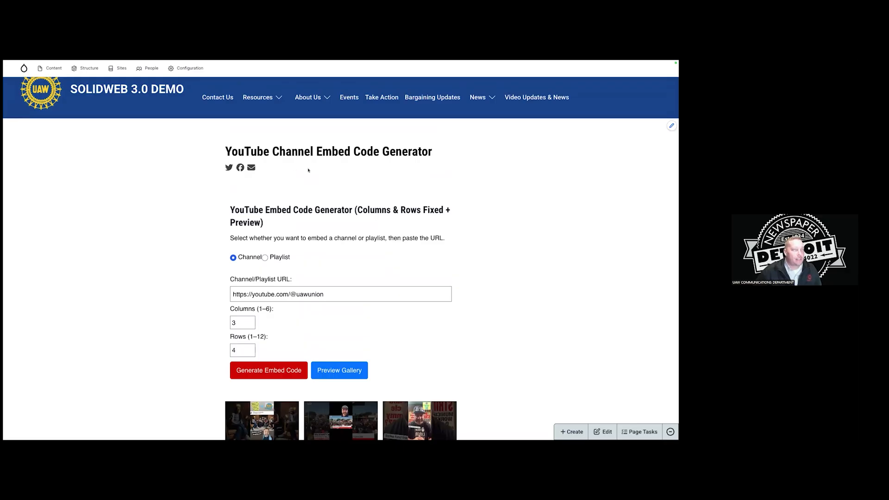
mouse_move(116, 64)
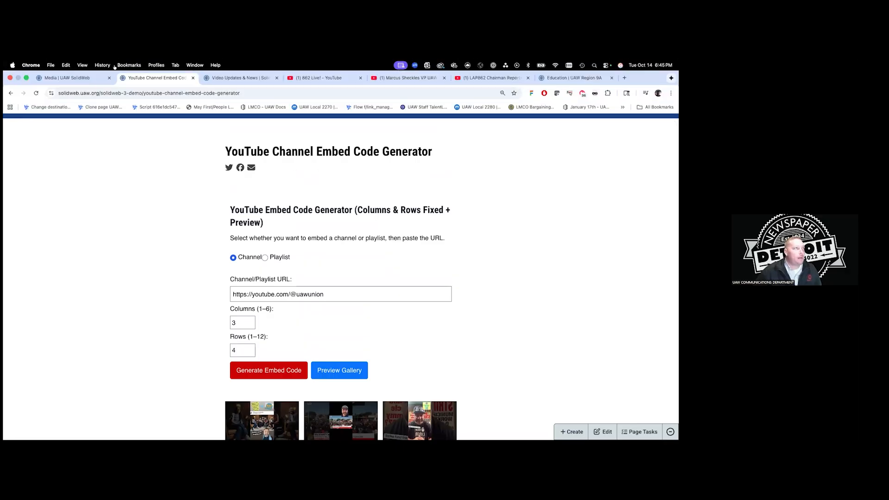
left_click(238, 78)
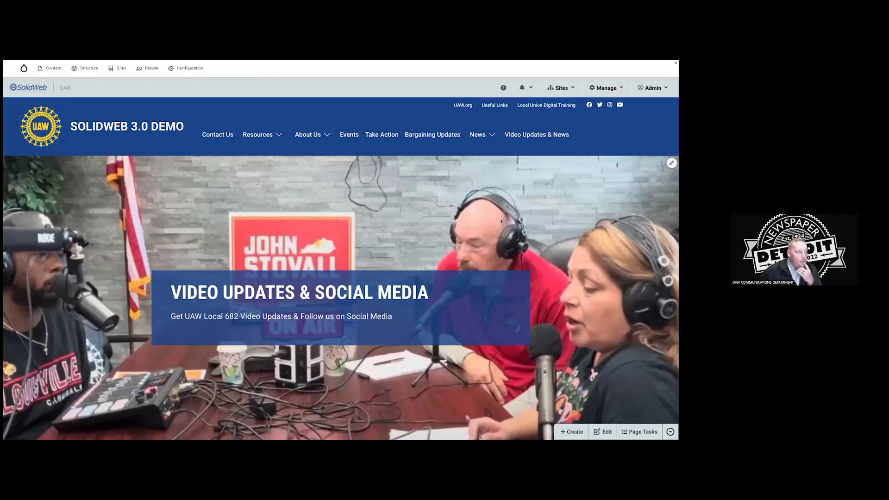
scroll(478, 230, "down", 9)
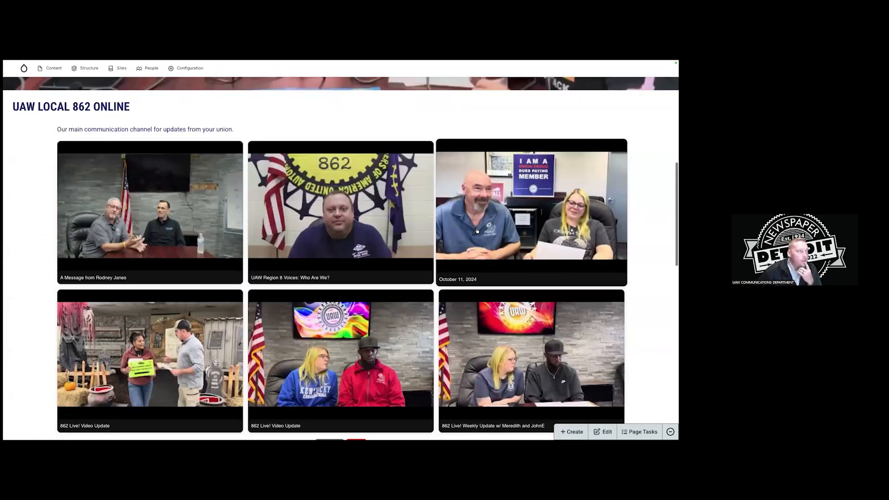
scroll(543, 233, "up", 4)
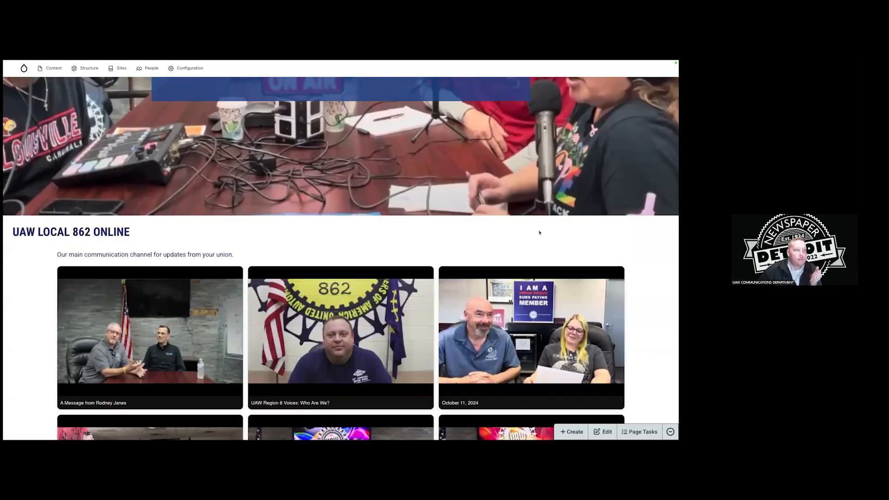
scroll(539, 233, "down", 6)
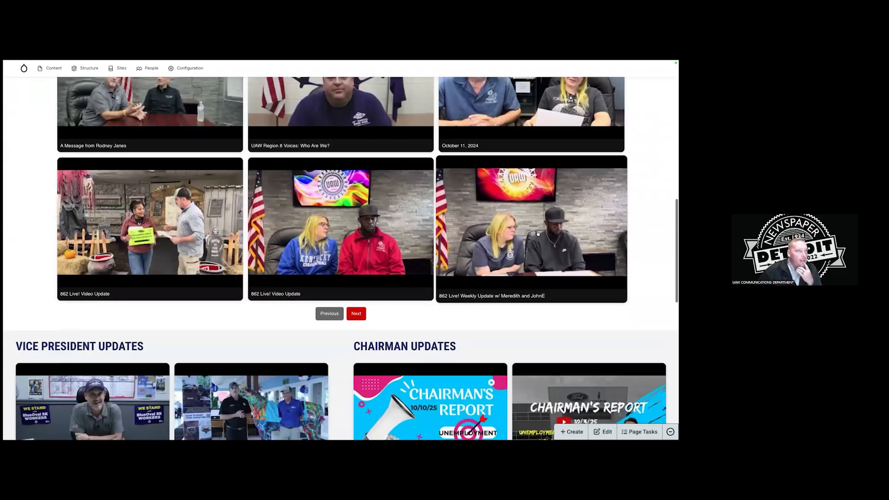
scroll(467, 220, "down", 2)
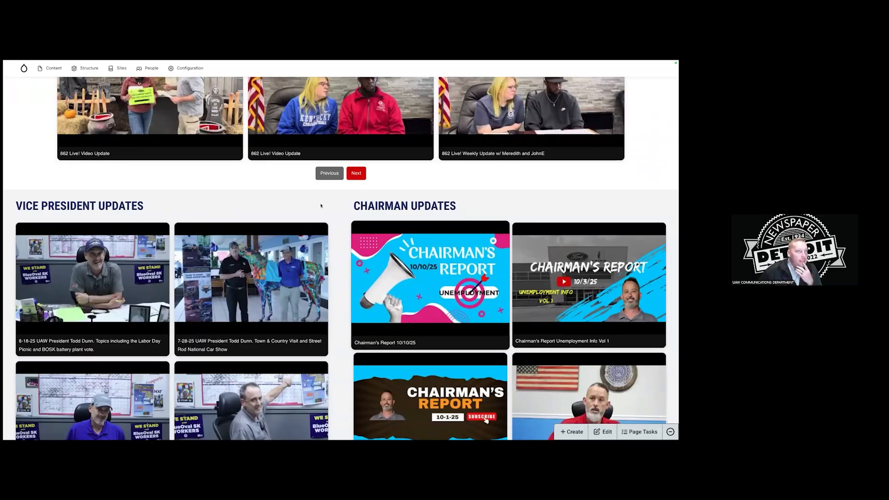
scroll(231, 204, "down", 1)
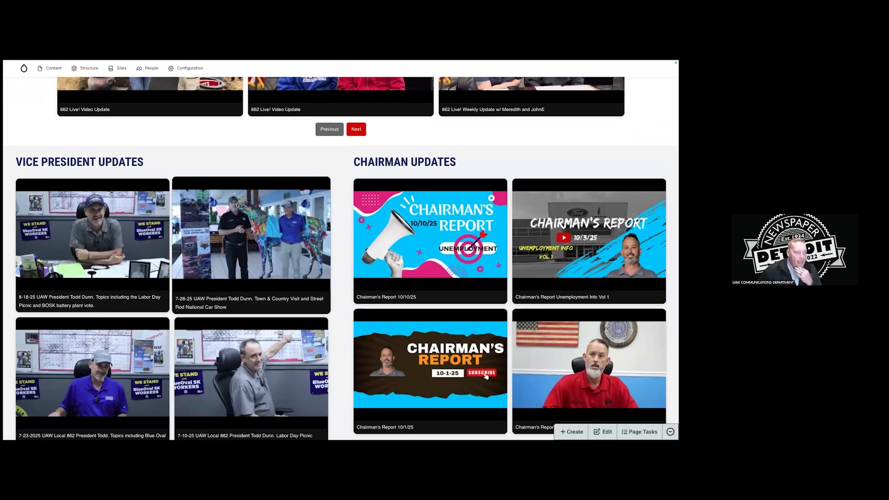
scroll(236, 205, "down", 4)
scroll(272, 224, "up", 3)
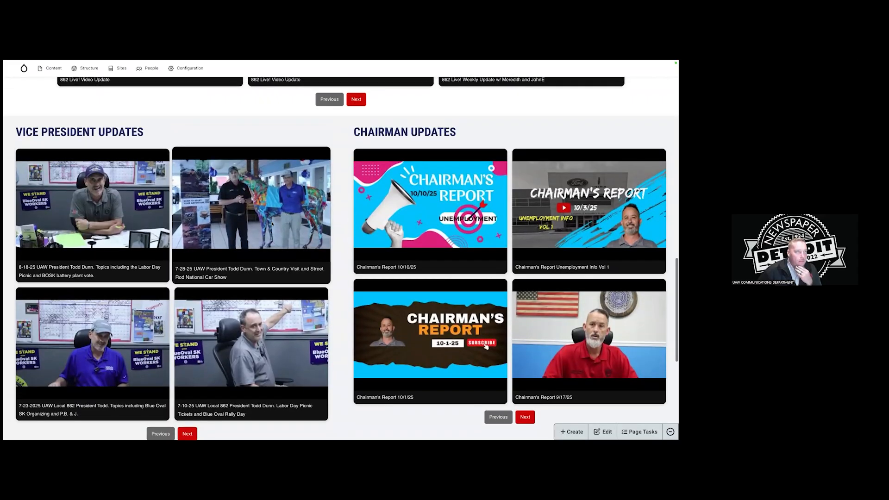
left_click(272, 223)
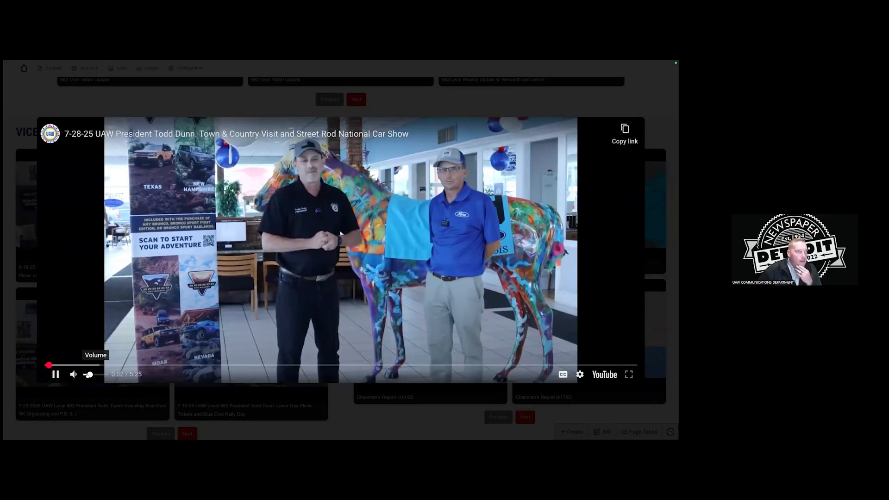
left_click(202, 396)
scroll(202, 391, "down", 1)
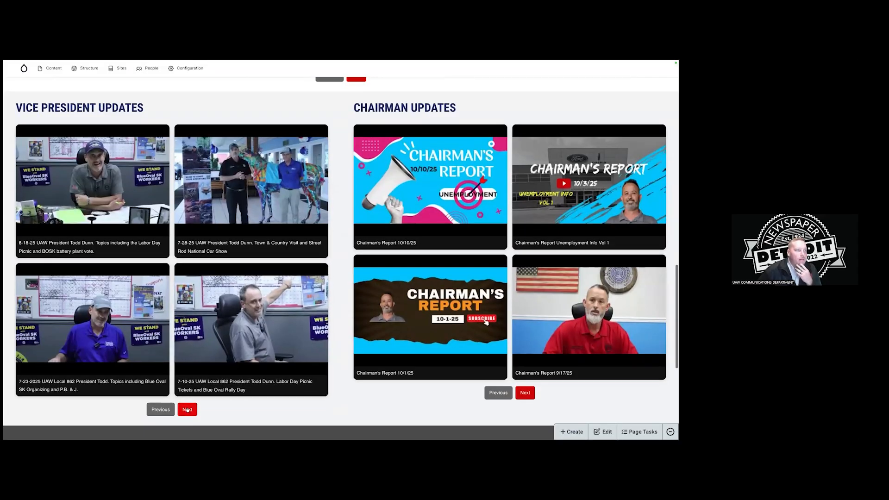
left_click(187, 409)
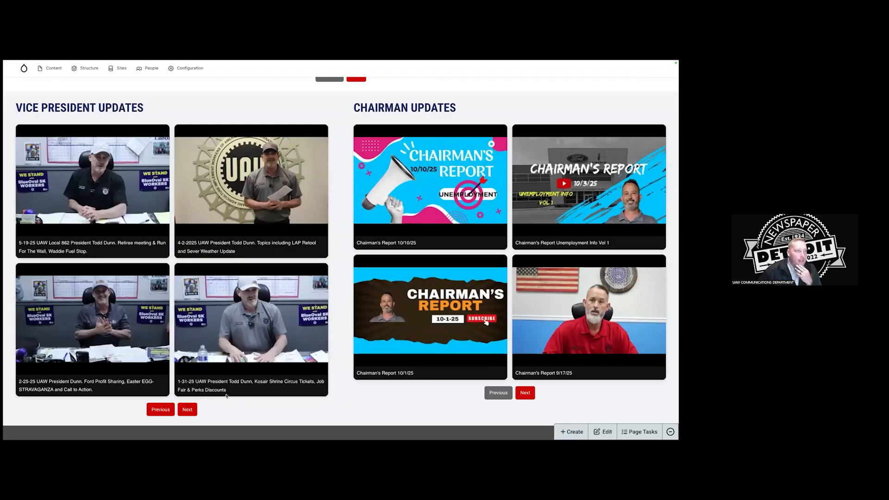
left_click(183, 408)
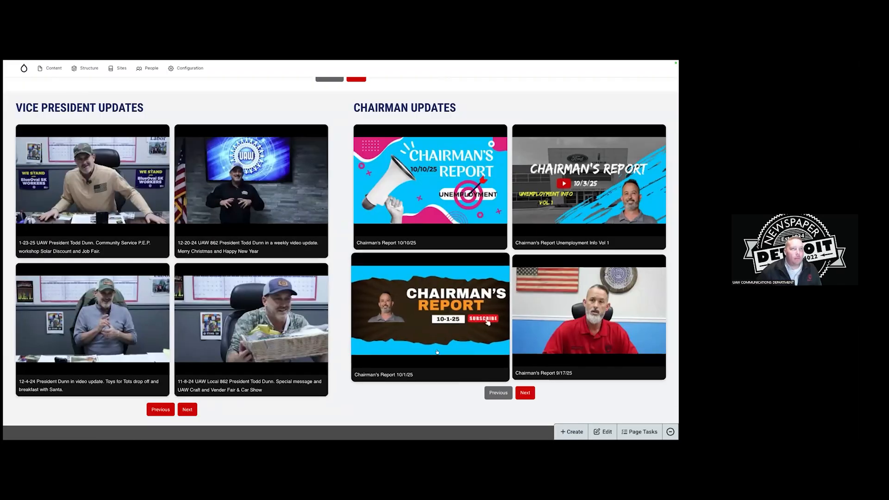
scroll(437, 352, "up", 2)
scroll(437, 351, "up", 5)
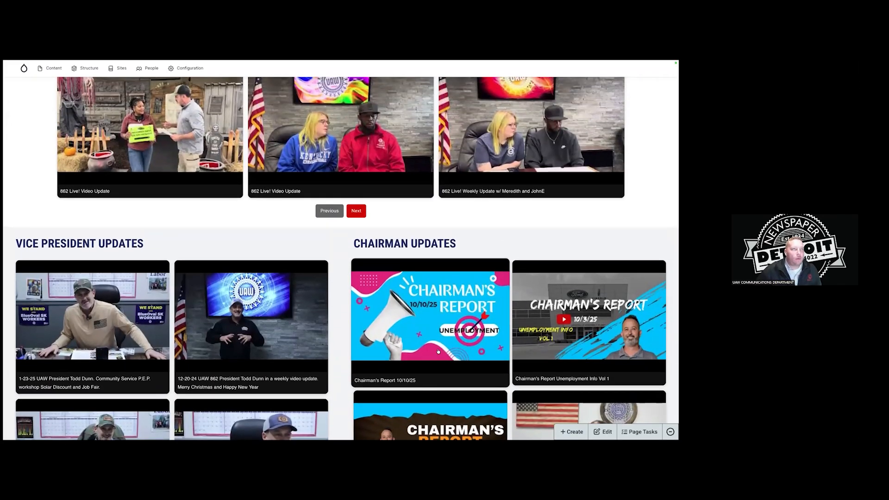
scroll(438, 351, "up", 6)
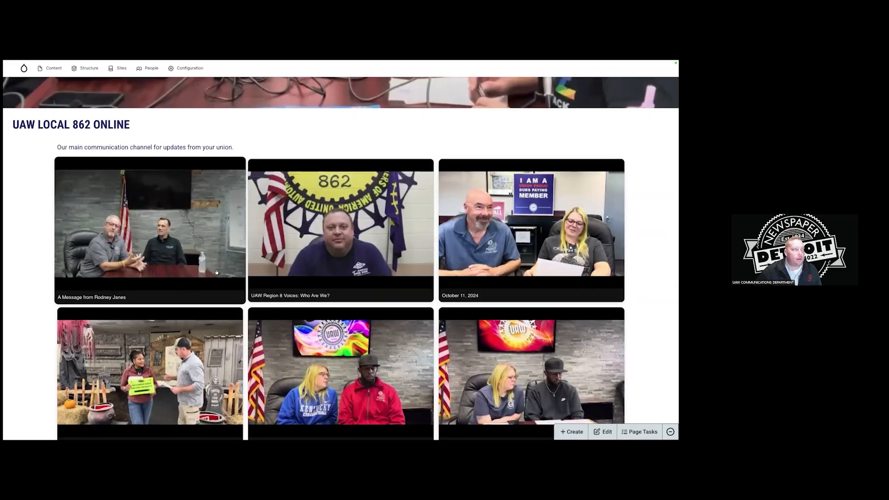
scroll(216, 272, "up", 2)
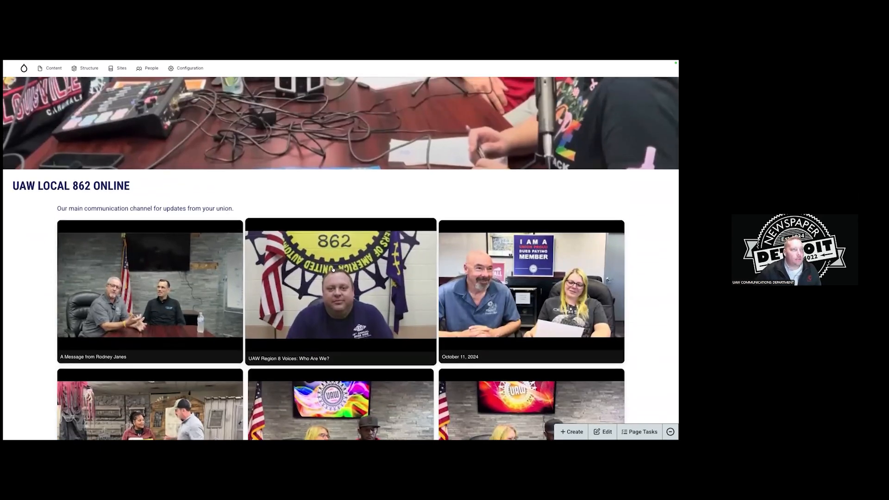
scroll(333, 269, "up", 3)
scroll(341, 271, "down", 1)
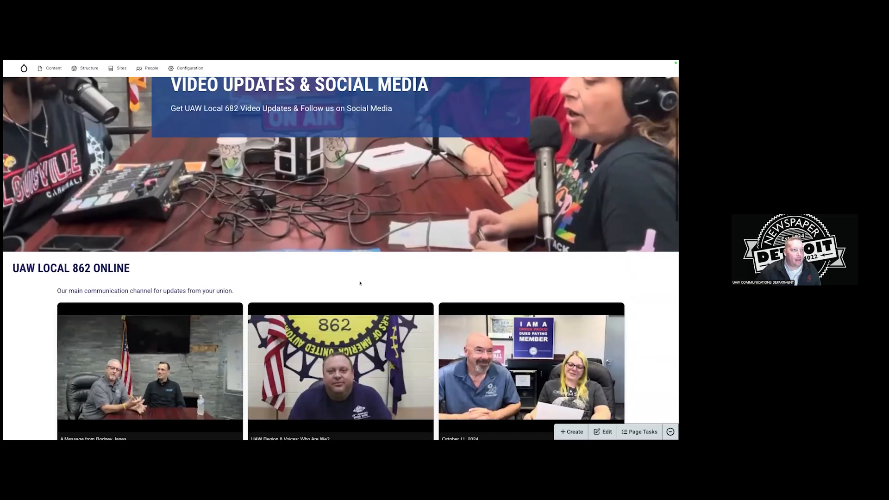
scroll(365, 306, "up", 6)
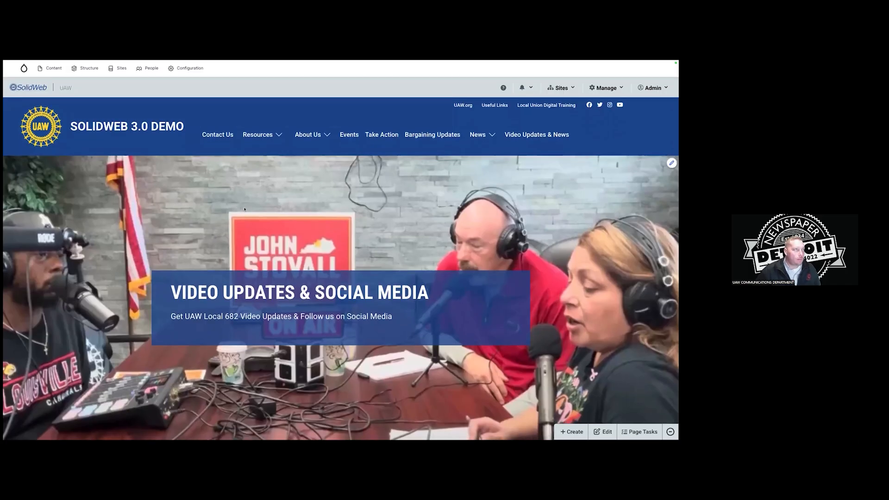
left_click(640, 430)
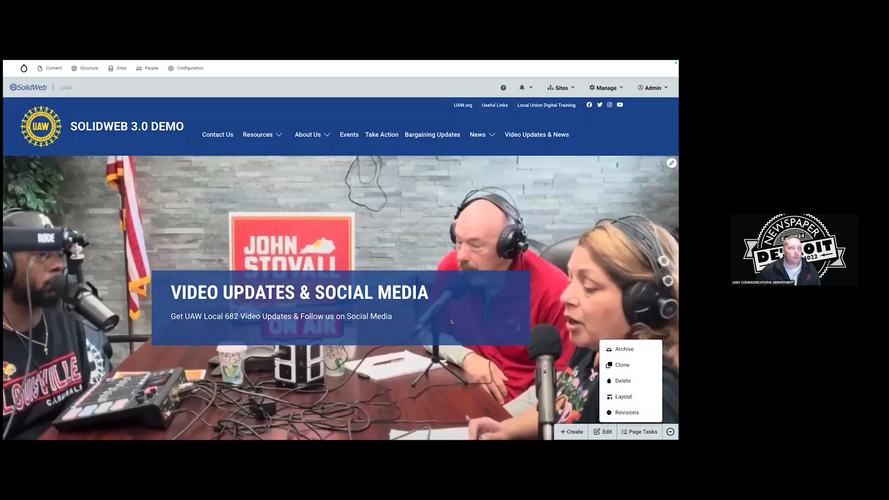
left_click(623, 396)
scroll(456, 282, "down", 3)
scroll(456, 282, "down", 1)
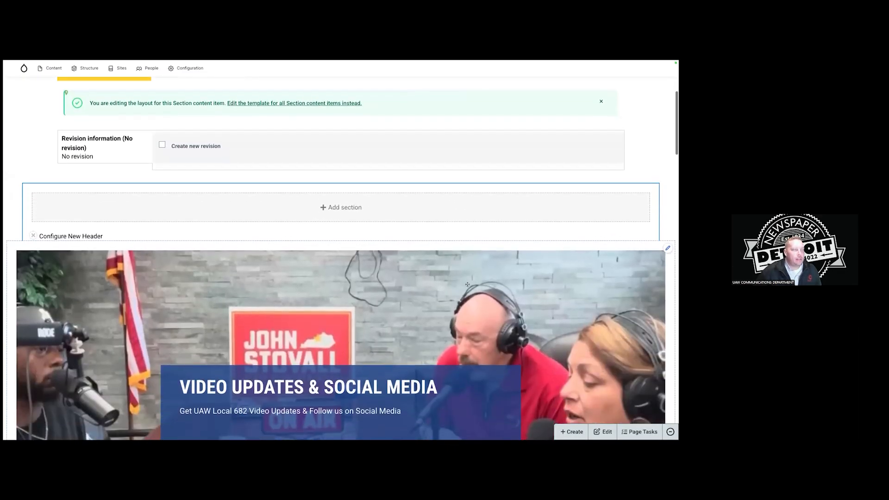
scroll(465, 287, "down", 3)
scroll(467, 290, "up", 5)
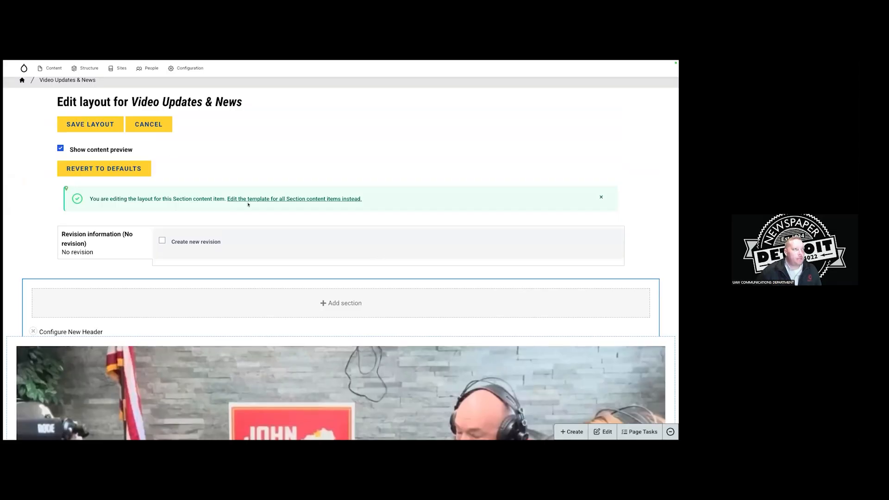
scroll(342, 213, "down", 10)
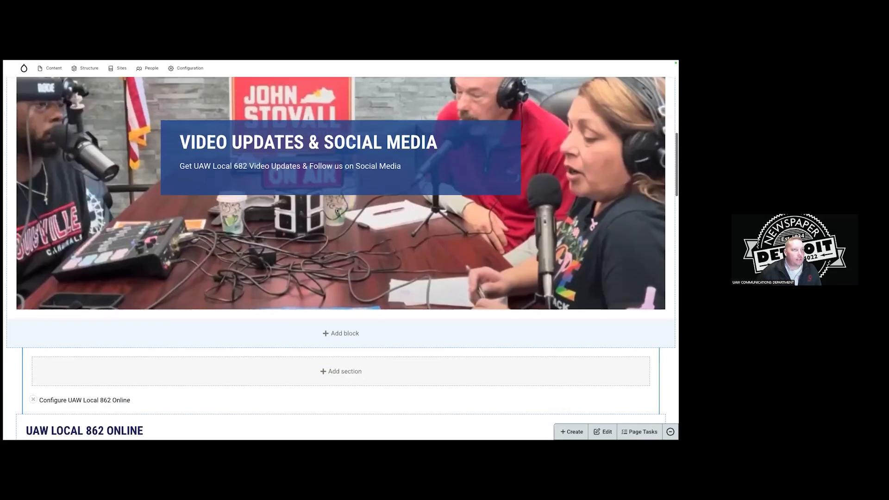
scroll(355, 216, "down", 12)
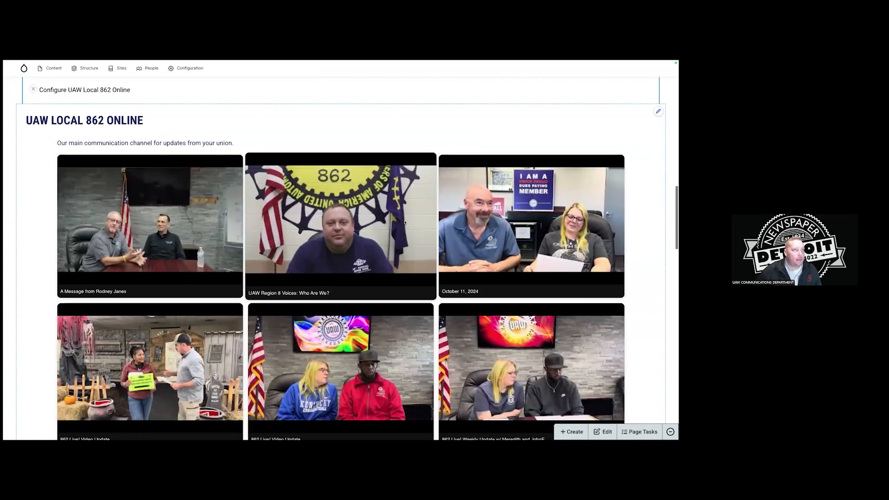
scroll(418, 224, "down", 10)
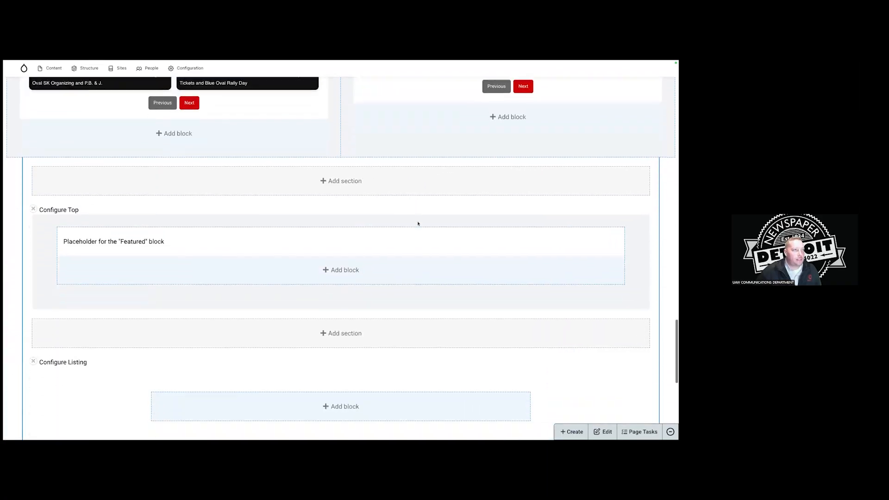
scroll(418, 223, "up", 20)
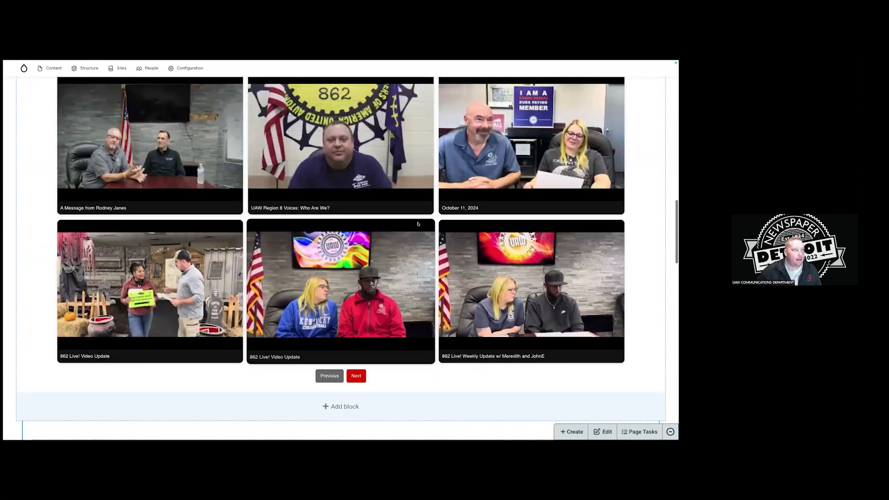
scroll(418, 224, "up", 5)
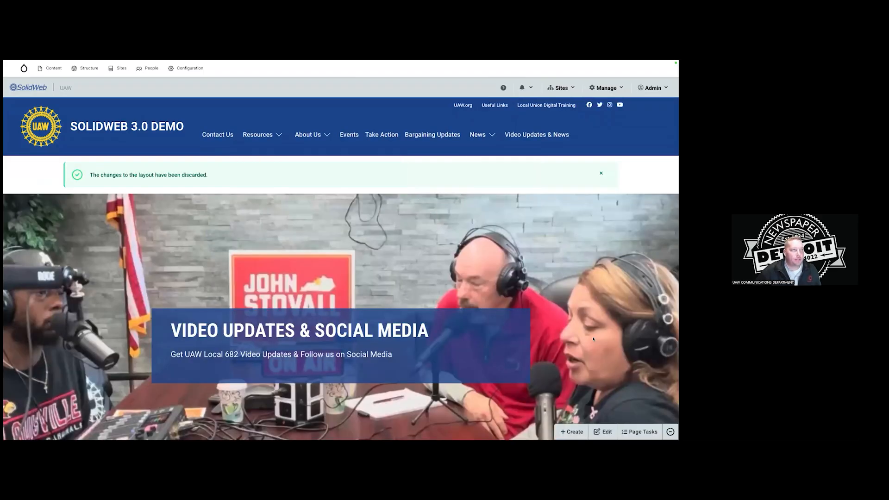
Choose Add Section from the Create menu to get a blank section form.
left_click(575, 430)
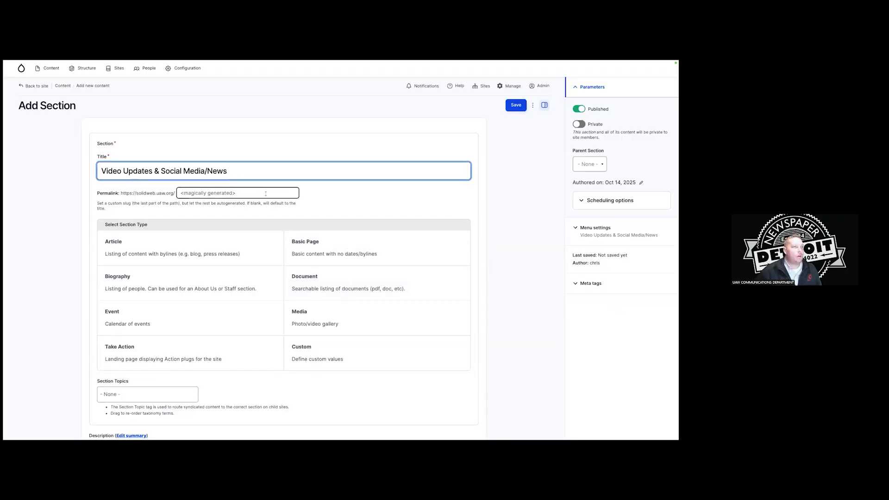
scroll(264, 199, "down", 3)
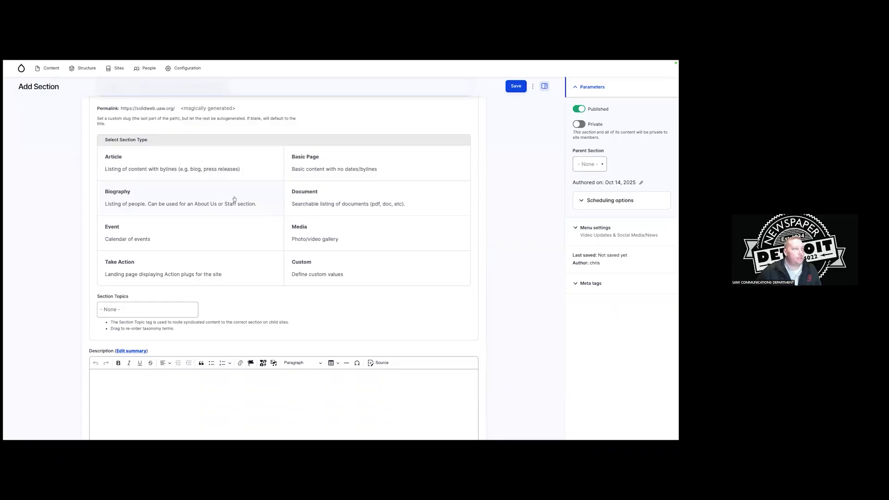
Make the section a Custom type allowing Plug: Hero and Media: Embed content.
left_click(330, 268)
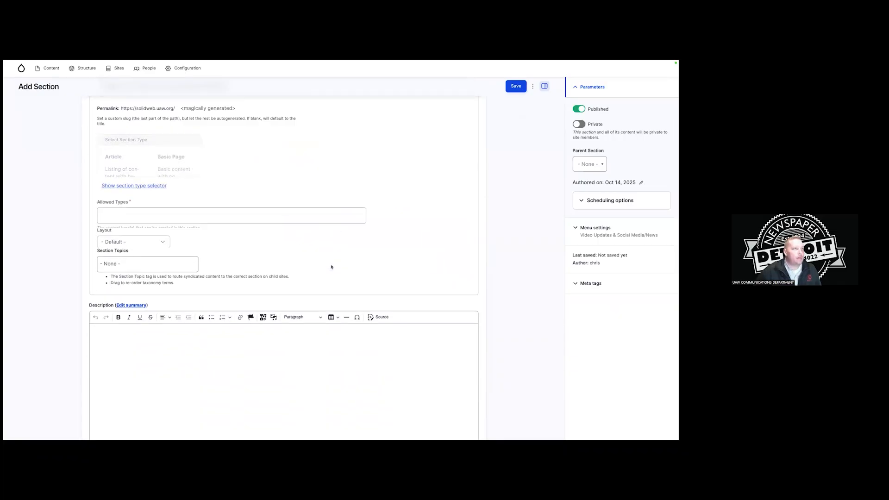
left_click(183, 176)
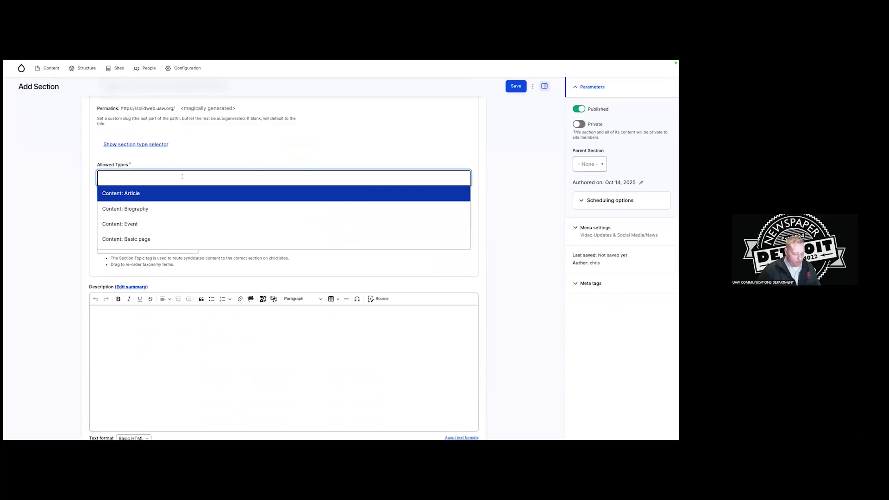
type("her")
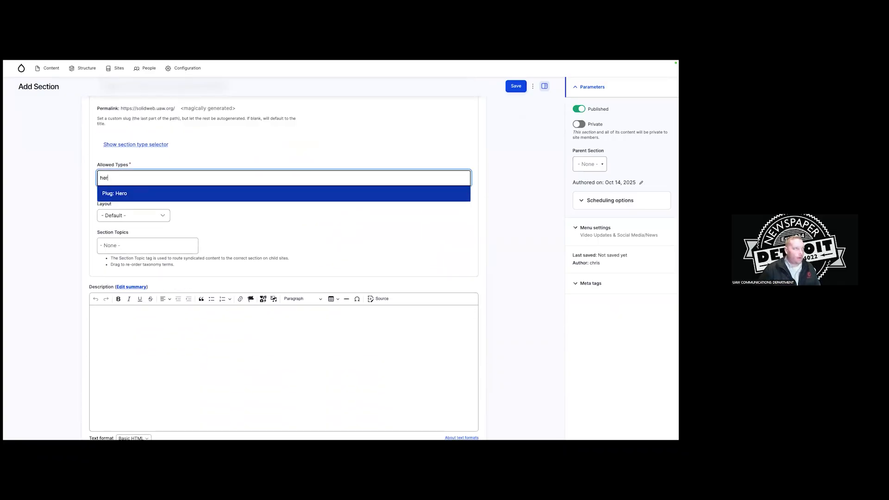
left_click(184, 194)
scroll(221, 199, "up", 1)
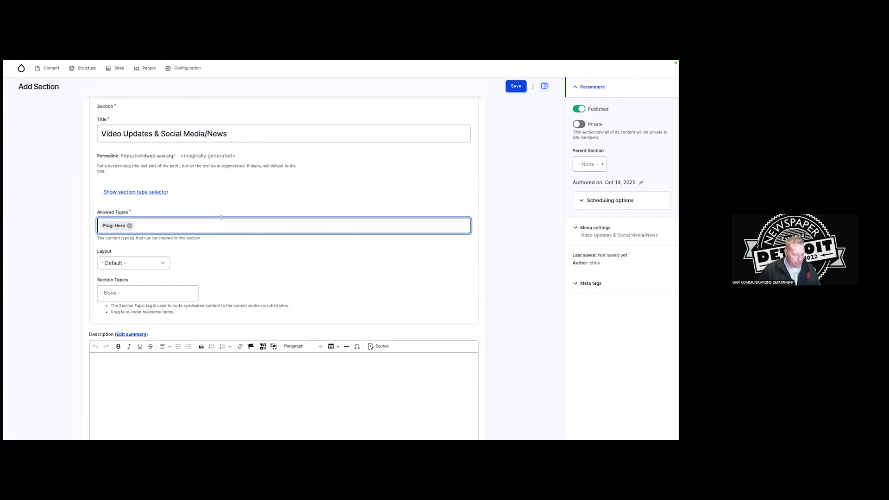
type("em")
key("Return")
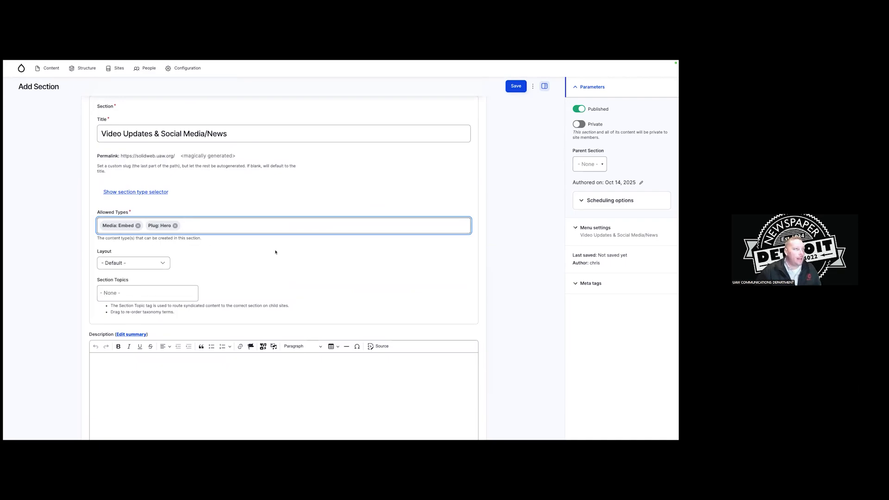
Write the 'UAW Local 862 view news & updates' description, ending with 'your union.'.
scroll(275, 252, "down", 2)
left_click(305, 336)
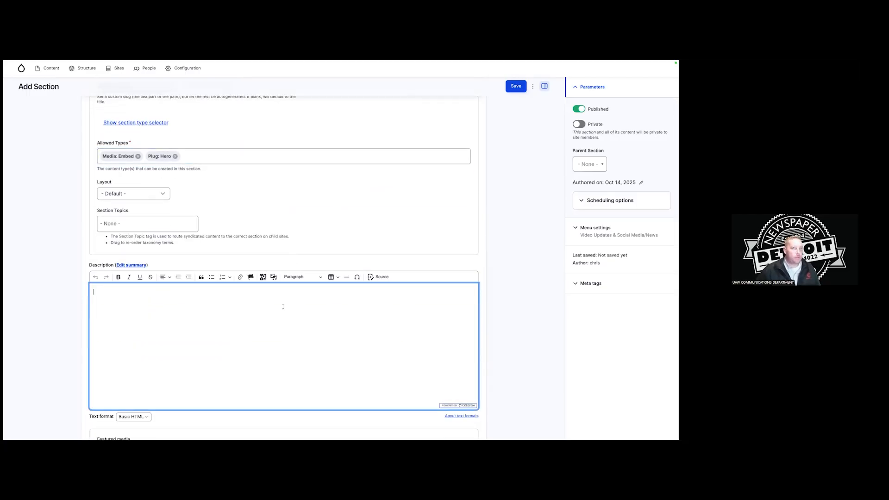
scroll(373, 278, "up", 1)
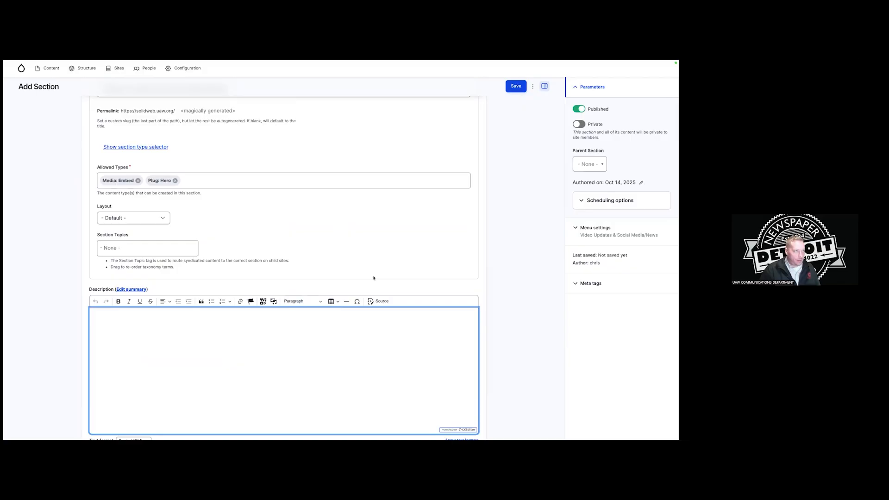
type("UAW Local 862 view news & updates.")
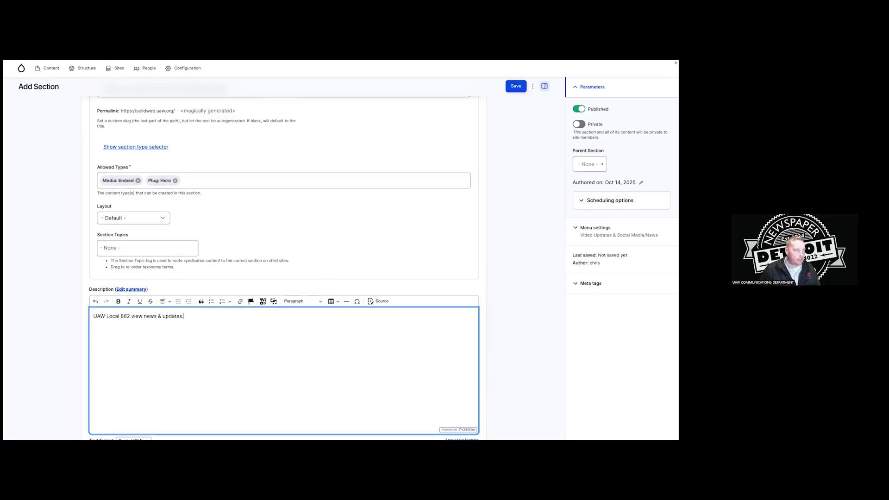
type(" Hear from the local, our officers about what is going on un you")
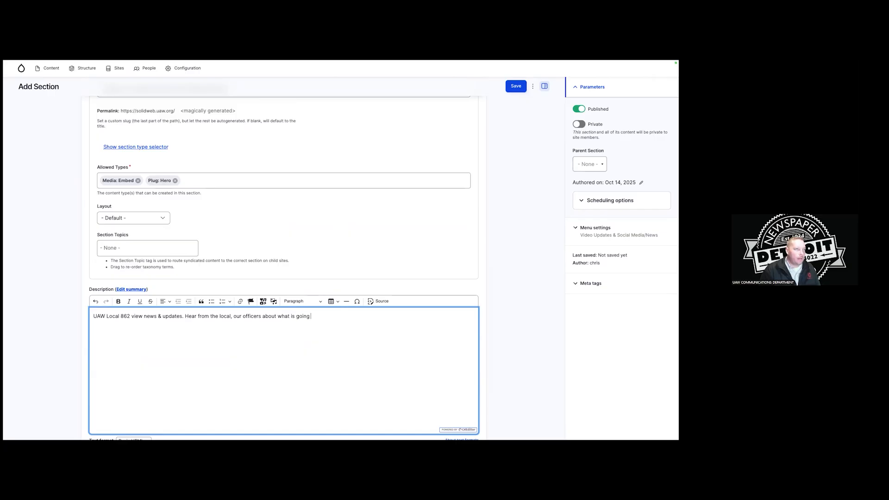
key("BackSpace")
key("BackSpace")
key("BackSpace")
key("BackSpace")
key("BackSpace")
key("BackSpace")
type("your union.")
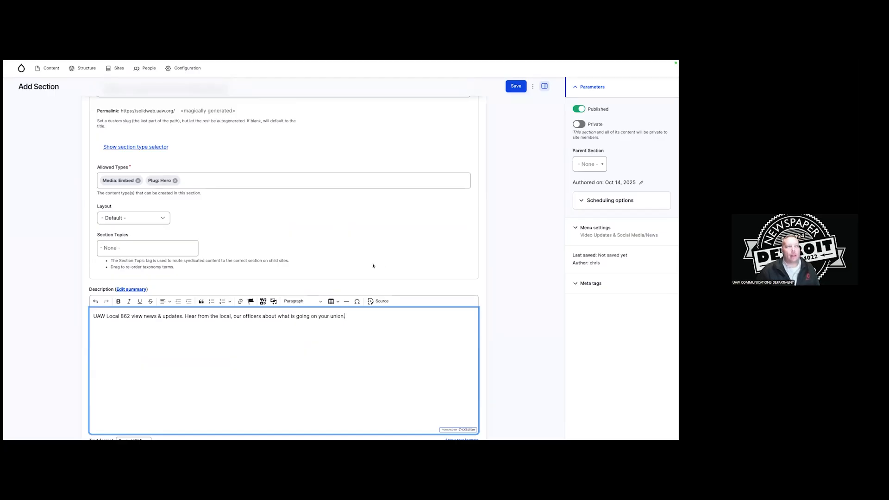
scroll(368, 266, "down", 2)
scroll(368, 265, "down", 4)
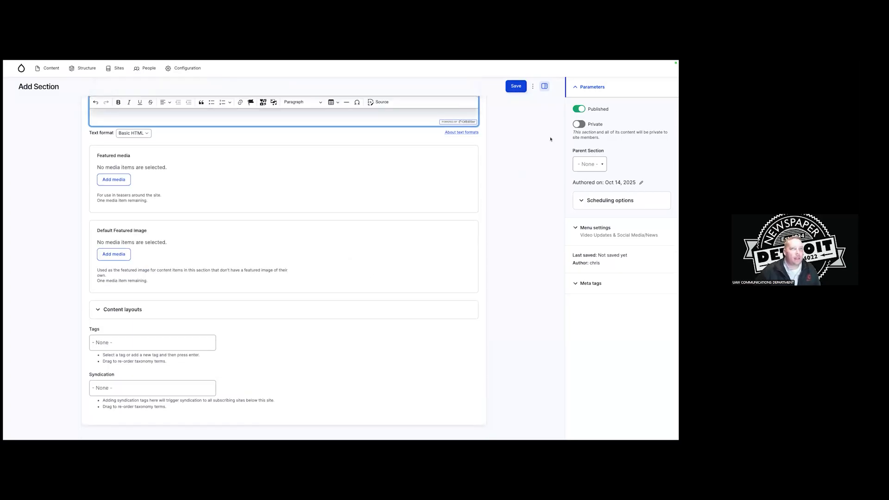
Save the Video Updates & Social Media/News section.
left_click(516, 86)
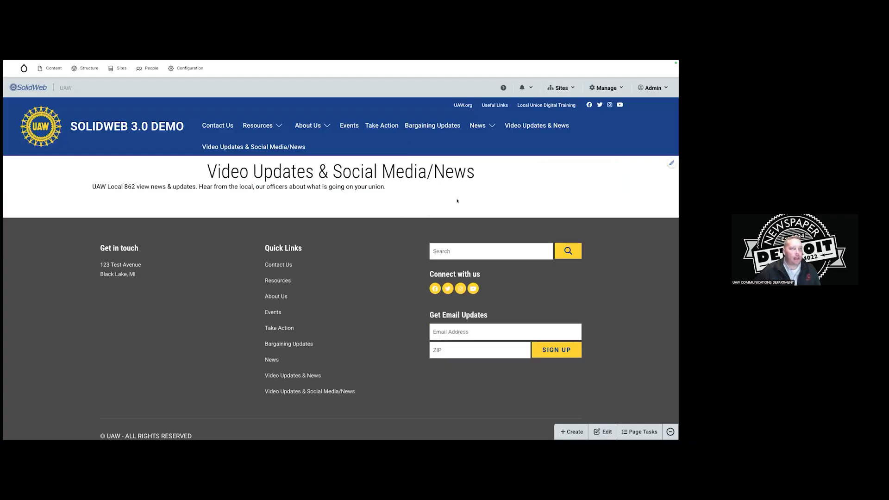
mouse_move(154, 62)
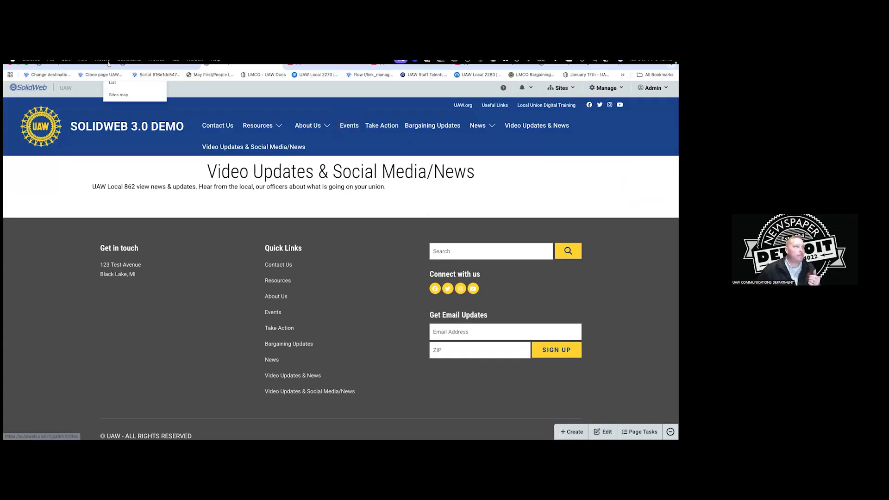
left_click(154, 78)
left_click(241, 78)
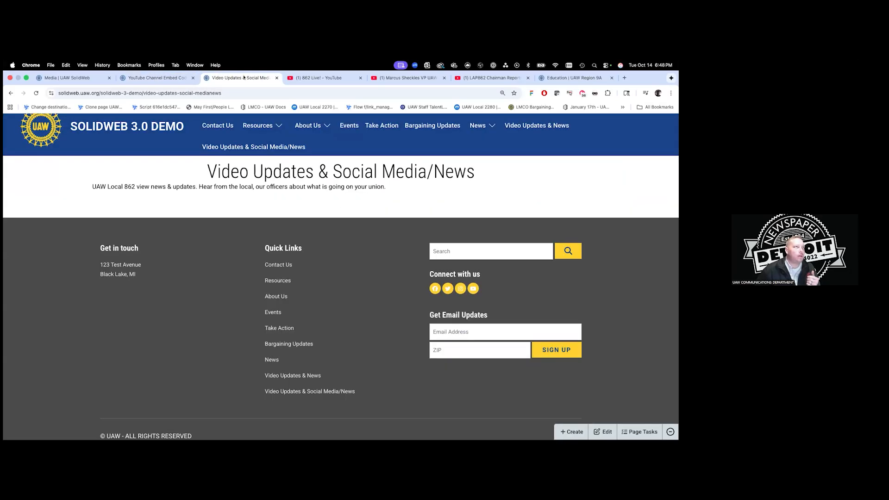
Open Video Updates & News in a new tab, then return to the new section page.
right_click(215, 149)
left_click(534, 124)
right_click(534, 124)
left_click(546, 129)
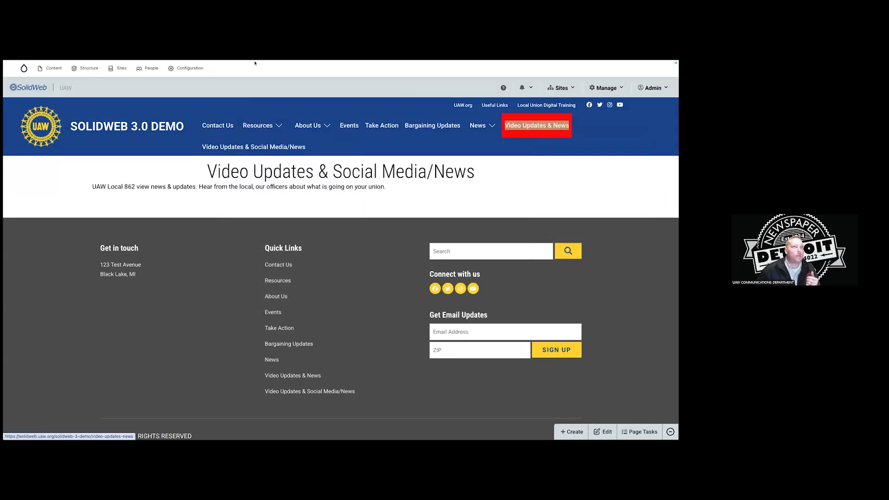
mouse_move(258, 65)
left_click(283, 77)
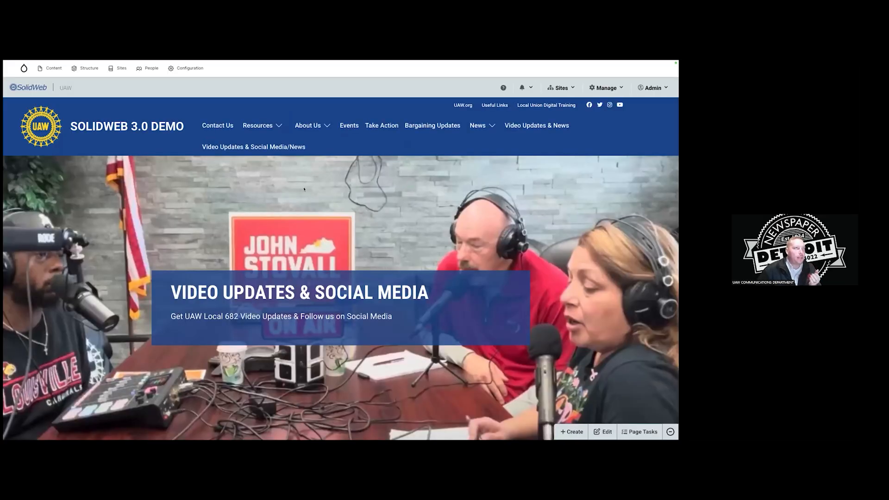
mouse_move(208, 78)
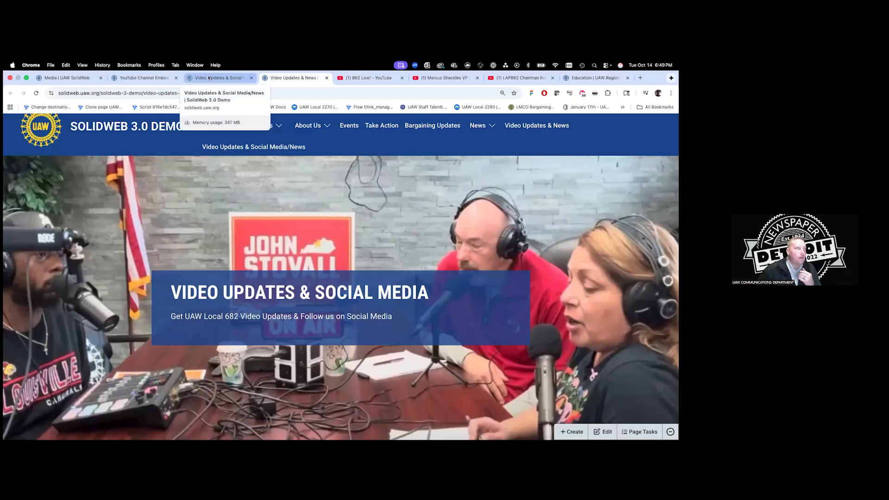
left_click(208, 78)
left_click(571, 432)
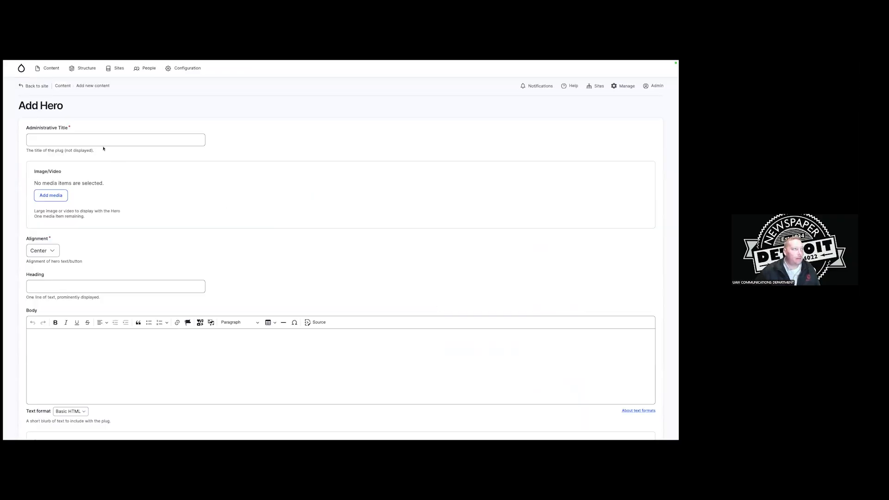
Title the hero 'Header for video page' with heading 'Welcome to UAW Local 862 Video Updates'.
left_click(102, 140)
type("Hea")
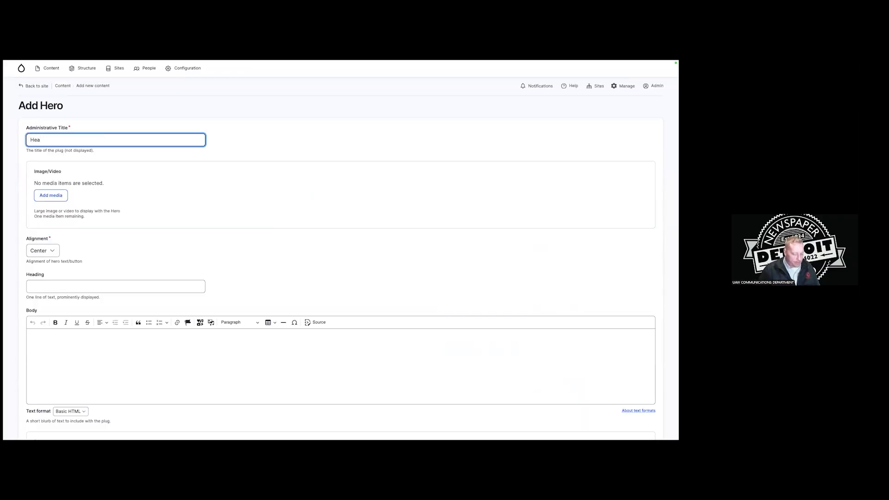
type("der for video page")
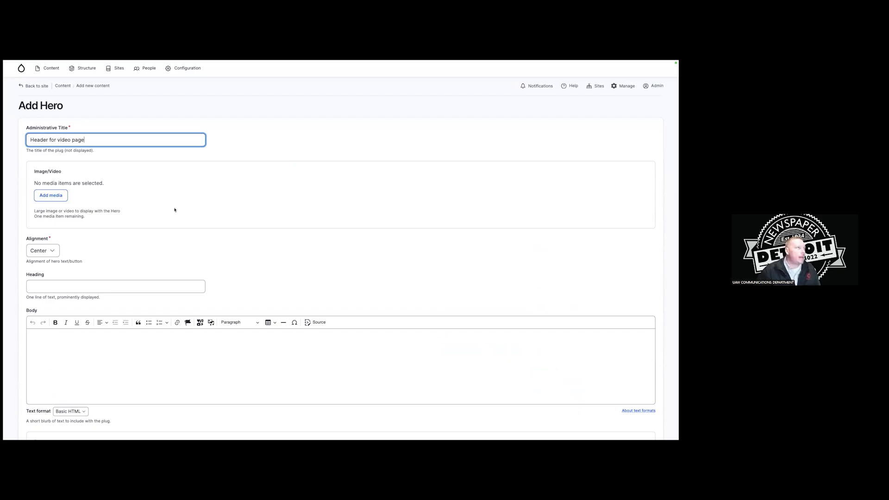
scroll(175, 209, "down", 2)
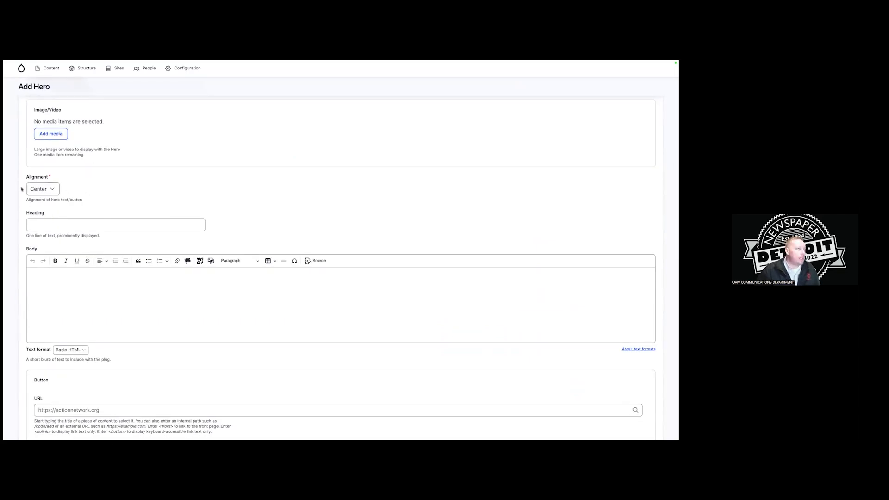
scroll(55, 192, "down", 1)
left_click(113, 199)
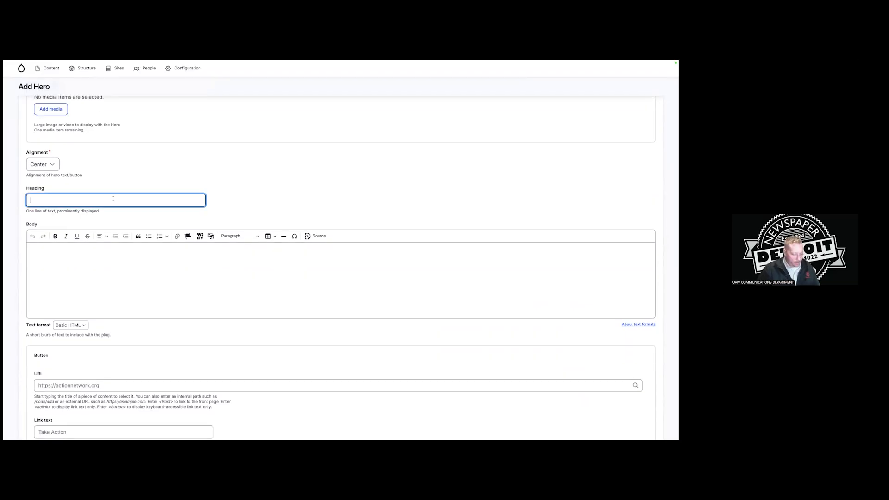
type("Welcome")
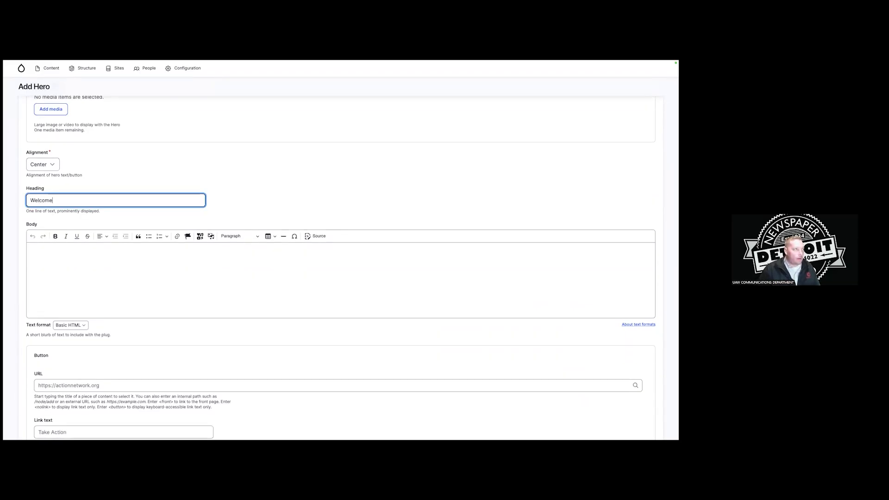
type(" to UAW")
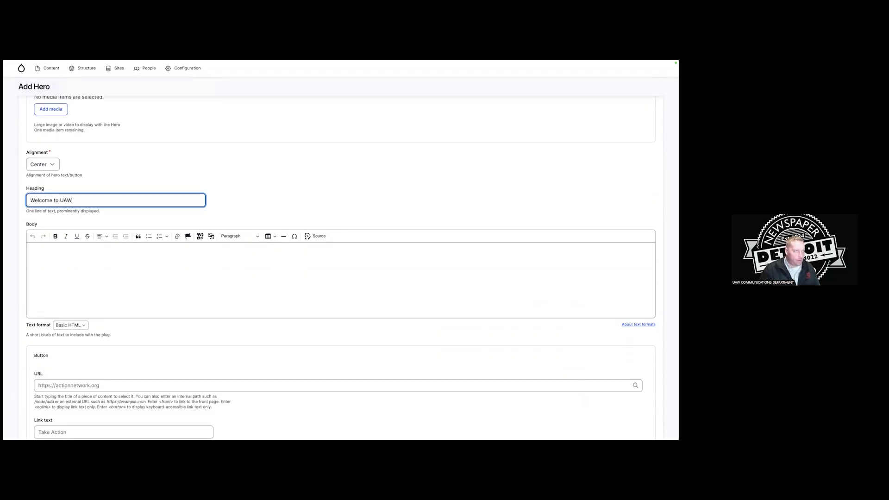
type(" Local 862 Video Updates")
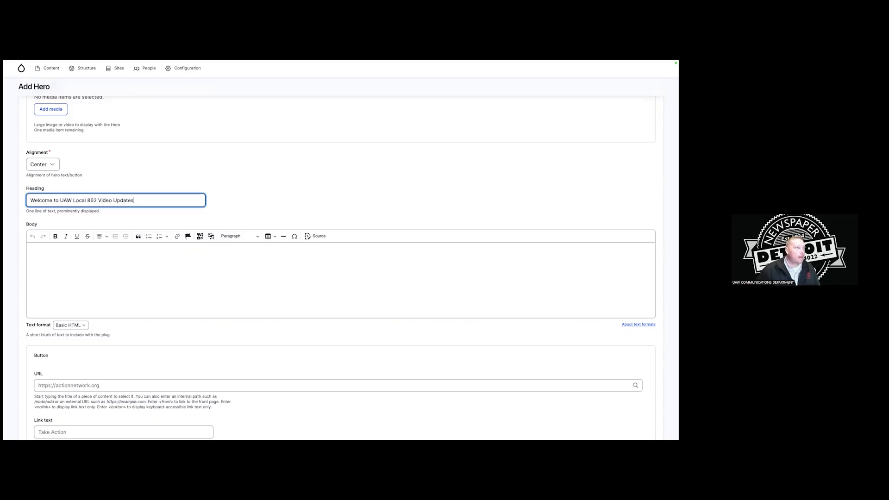
Paste the livestreams blurb into the hero's body text.
scroll(157, 226, "down", 1)
left_click(157, 226)
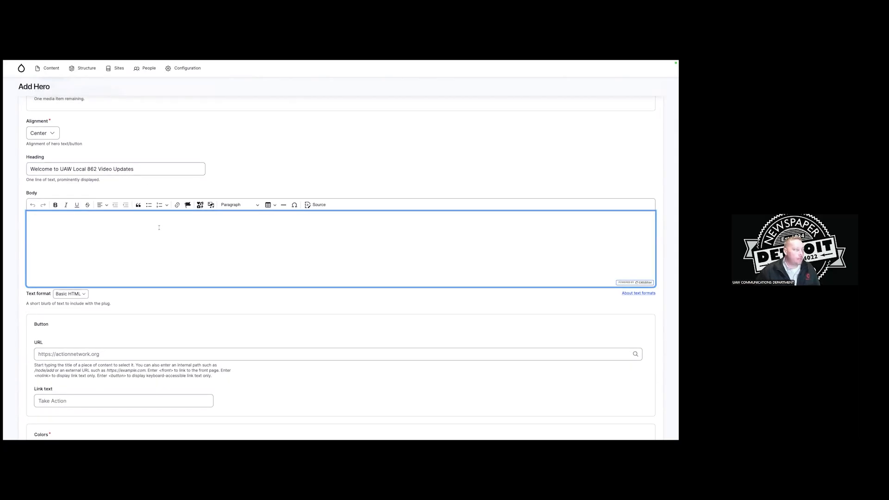
type("Get the latest updates from your union! Livestreams, interviews and candid updates for members from our union hall.")
scroll(139, 241, "down", 3)
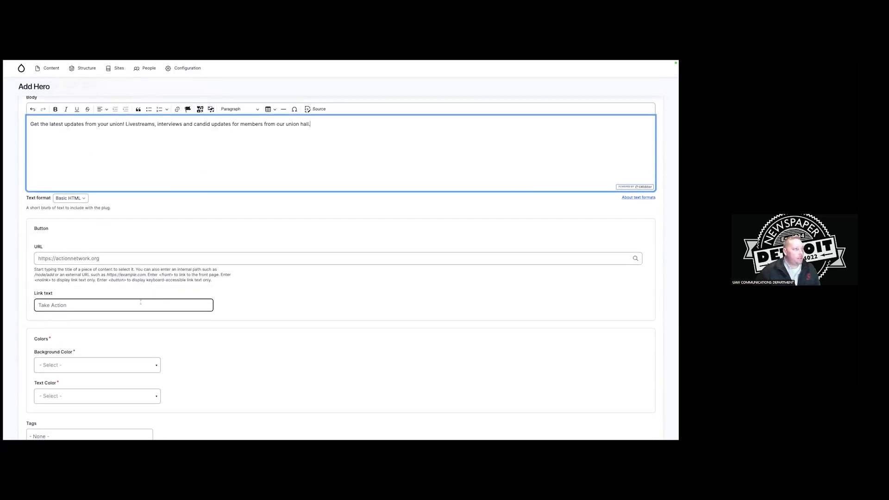
scroll(198, 320, "up", 6)
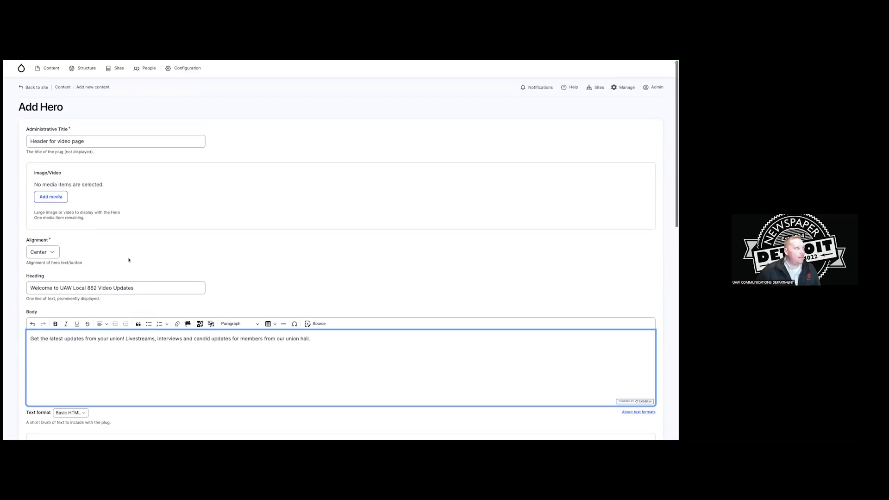
left_click(55, 193)
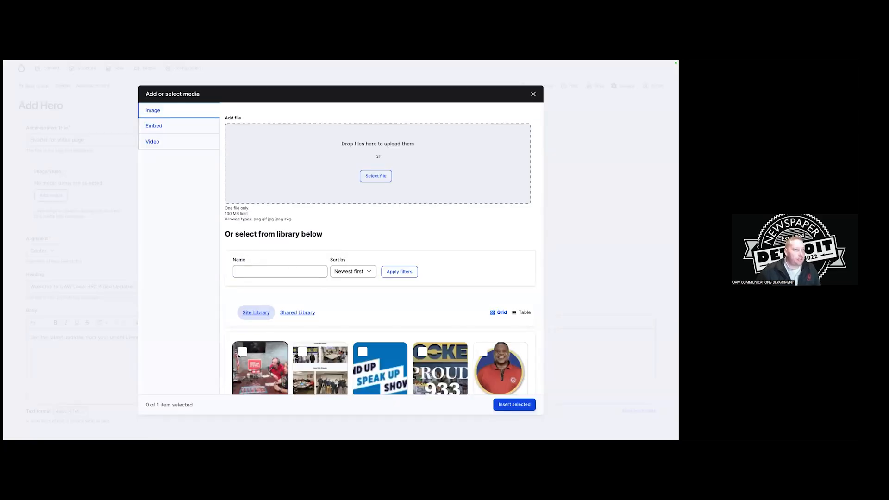
Pick 862-online-head.jpg from the Site Library and insert it into the hero.
left_click(242, 352)
scroll(374, 324, "down", 2)
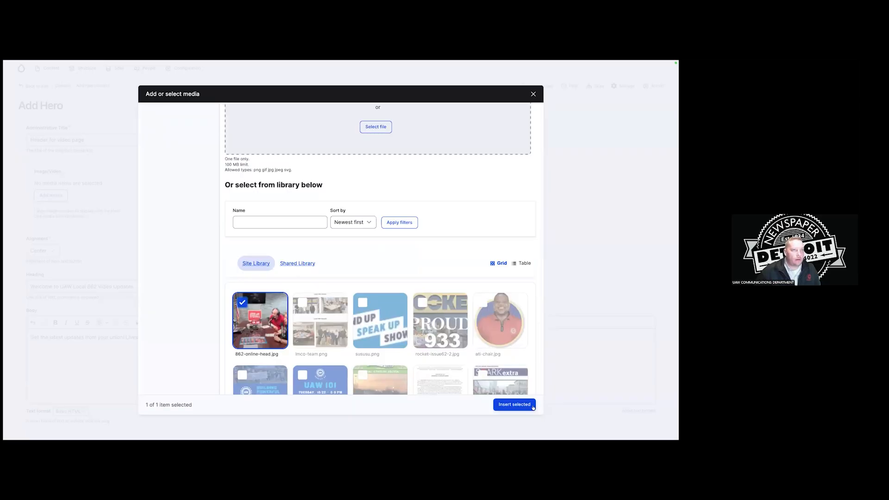
left_click(514, 404)
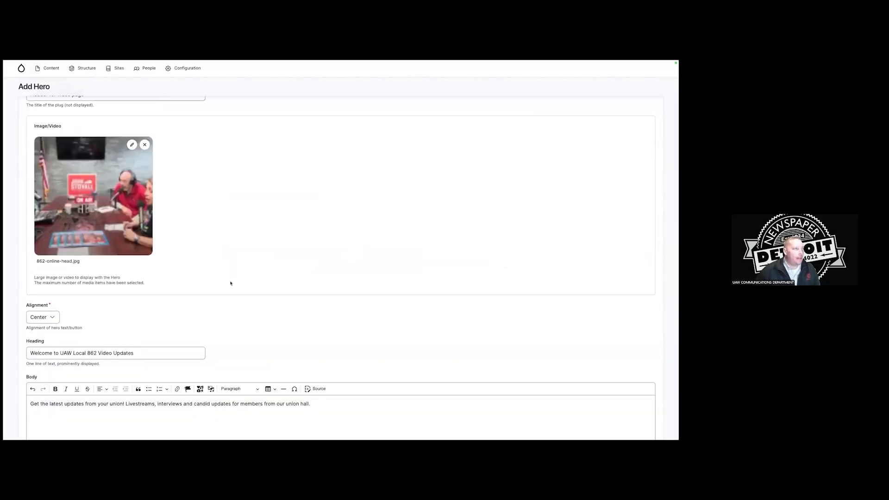
scroll(198, 244, "down", 5)
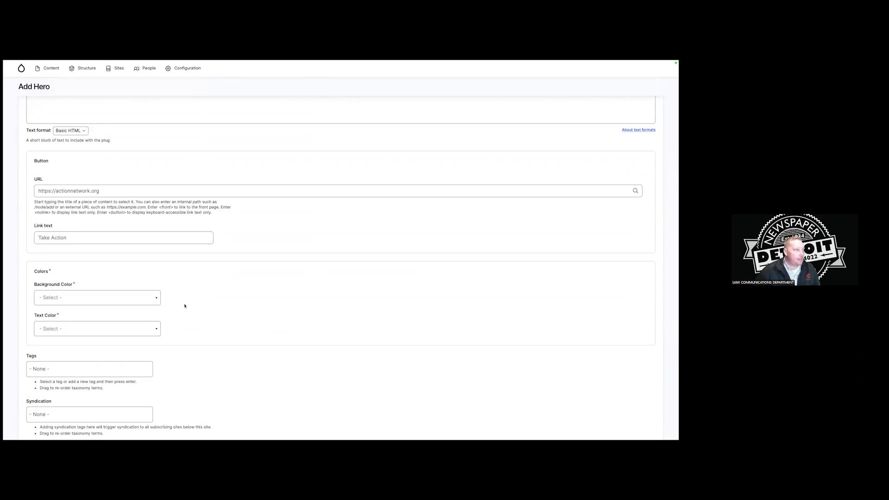
Choose primary-dark as the hero's background colour.
left_click(115, 297)
scroll(124, 340, "down", 2)
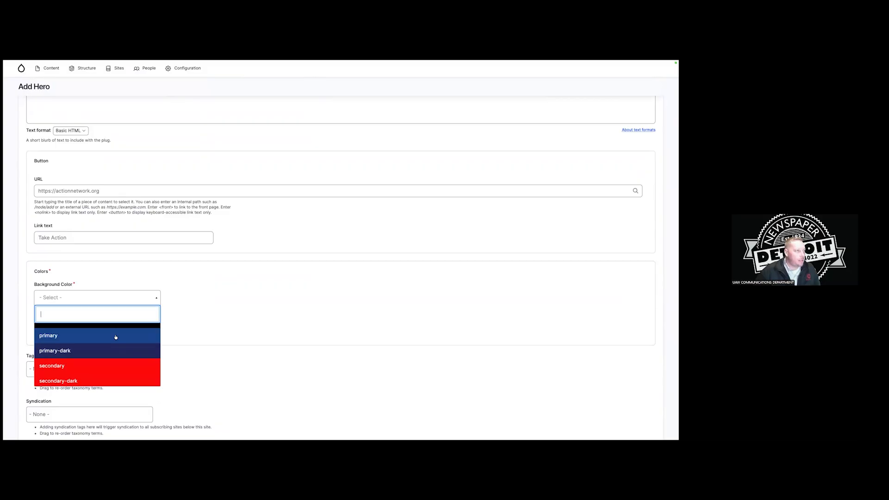
scroll(116, 337, "down", 3)
scroll(116, 342, "up", 2)
scroll(117, 341, "down", 2)
scroll(115, 342, "up", 4)
scroll(113, 342, "down", 1)
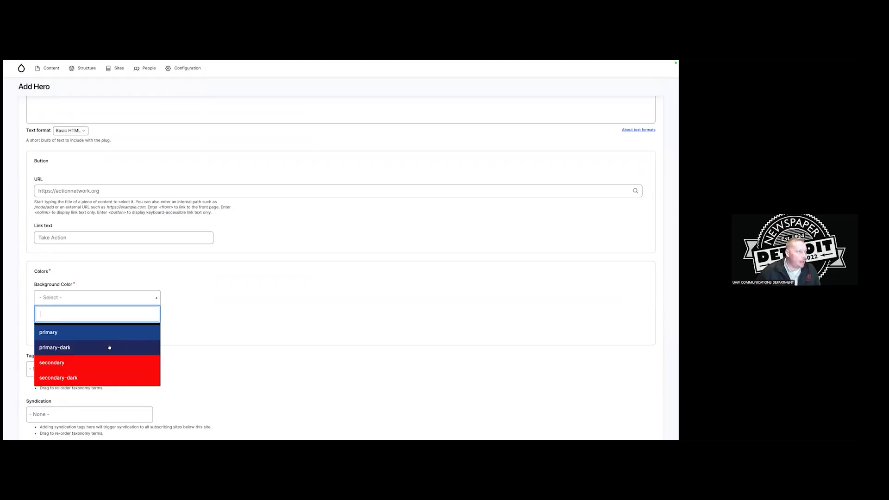
left_click(110, 347)
Choose accent-1 as the hero's text colour.
left_click(121, 326)
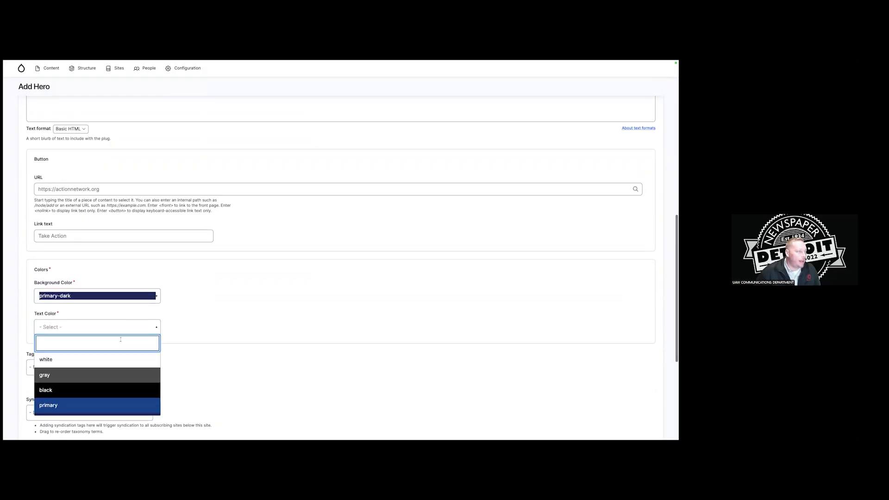
scroll(116, 361, "down", 1)
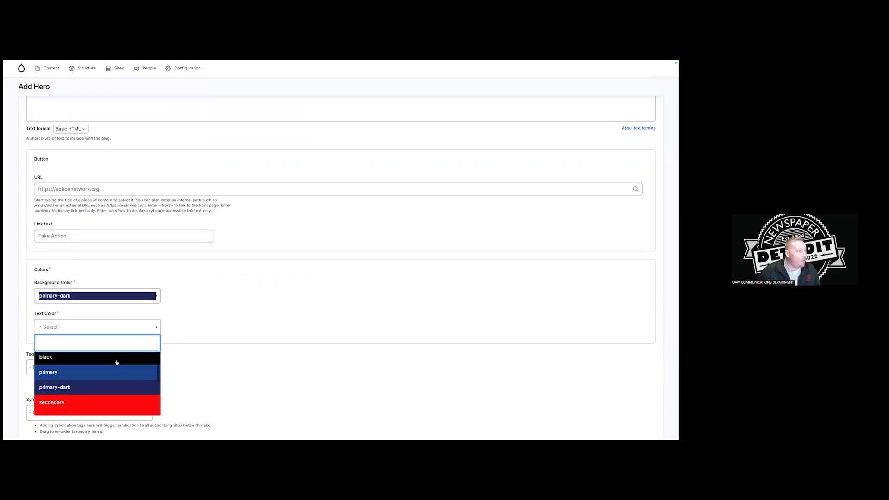
scroll(117, 362, "down", 2)
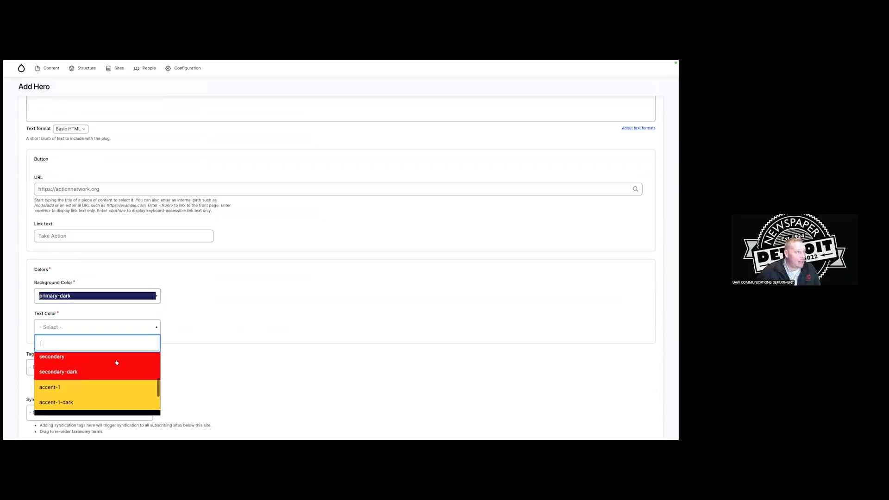
left_click(108, 389)
scroll(224, 357, "down", 3)
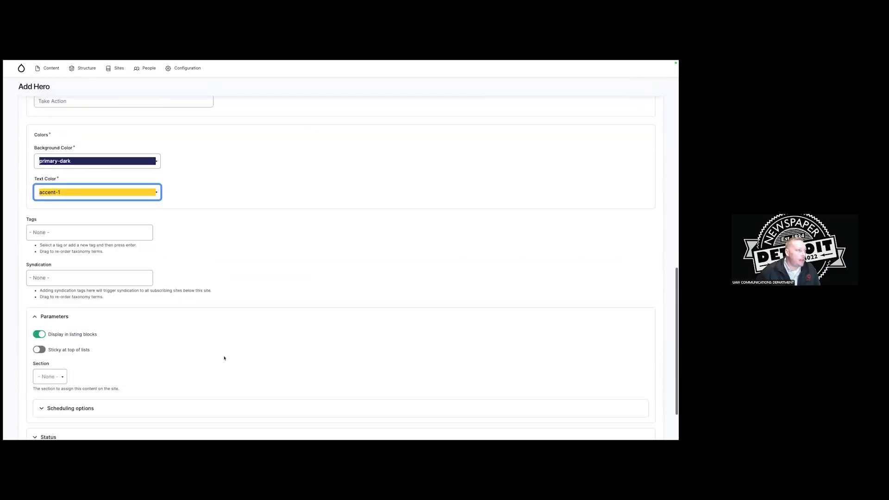
scroll(147, 344, "down", 1)
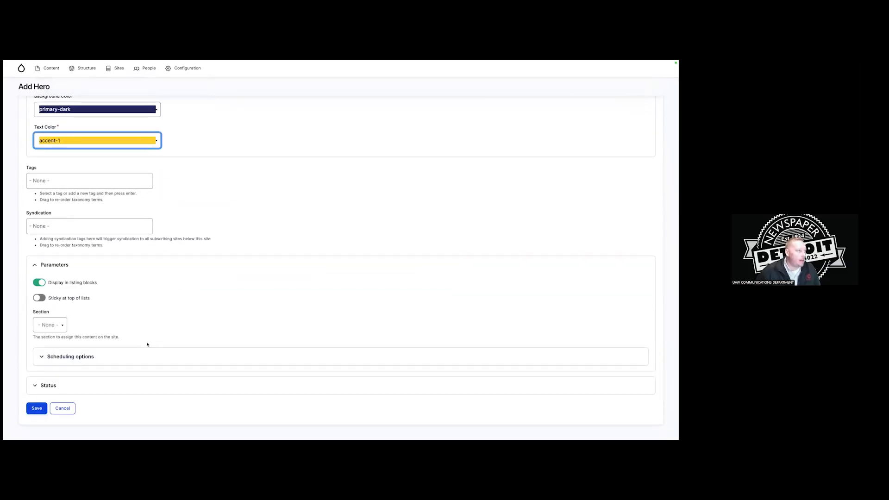
Pick Video Updates & Social Media/News as the Parameters section and save the 'Header for video page' hero.
left_click(50, 325)
left_click(182, 338)
scroll(183, 339, "up", 1)
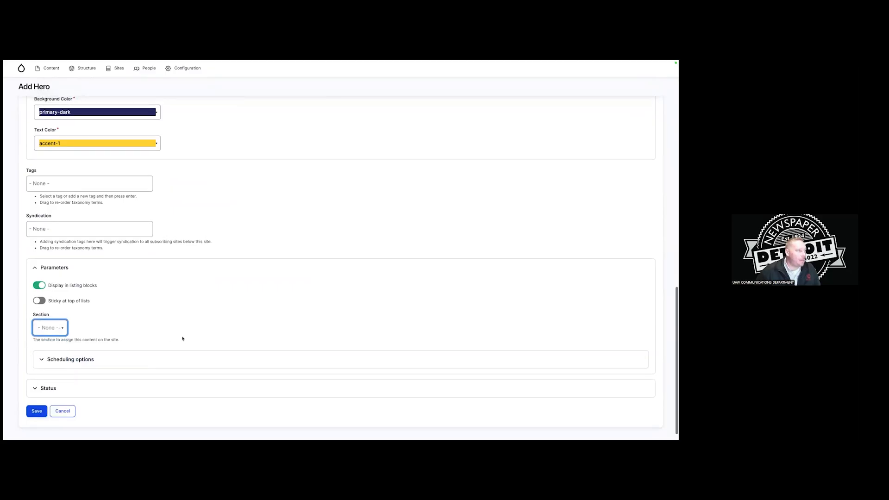
left_click(186, 336)
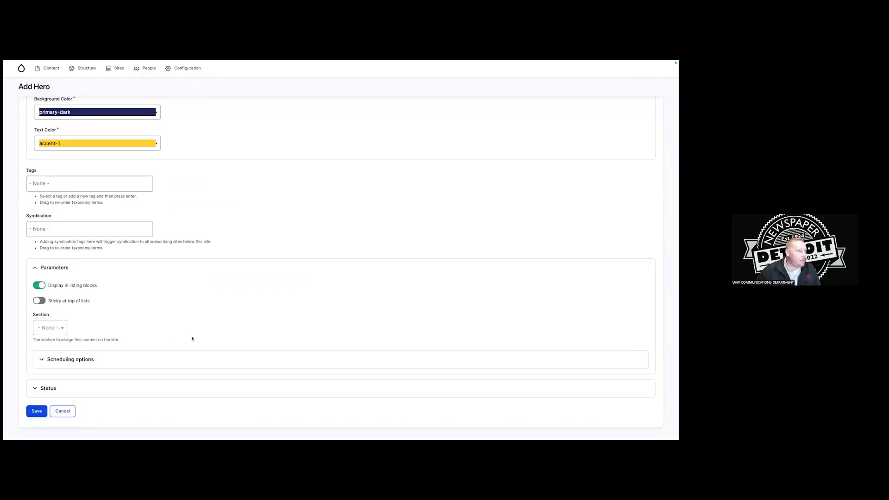
scroll(188, 336, "up", 10)
scroll(188, 337, "down", 10)
left_click(50, 314)
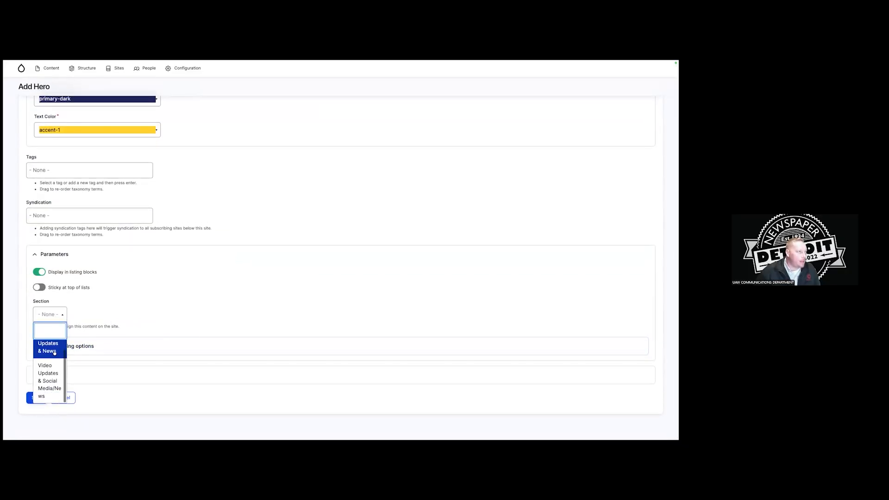
scroll(55, 373, "down", 1)
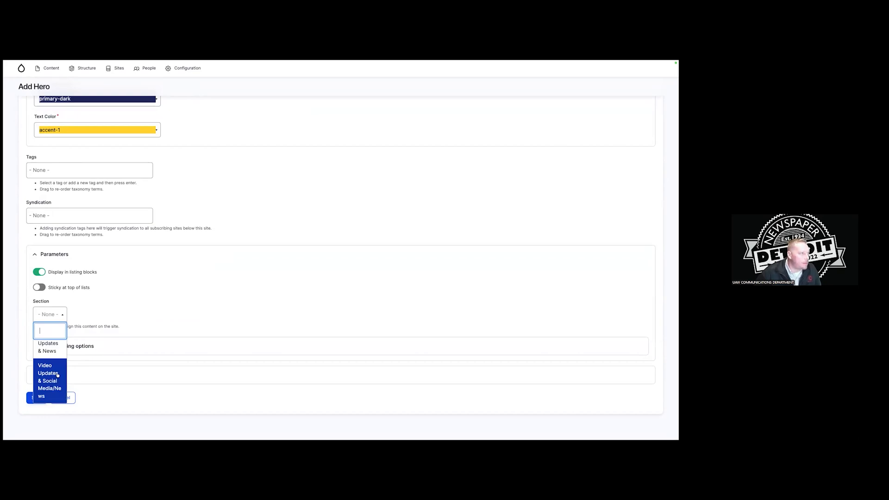
scroll(58, 353, "up", 1)
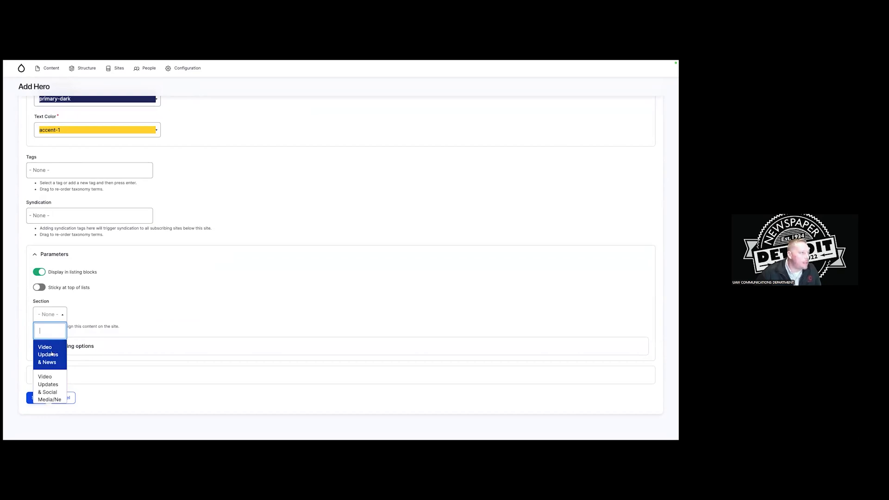
scroll(52, 354, "down", 1)
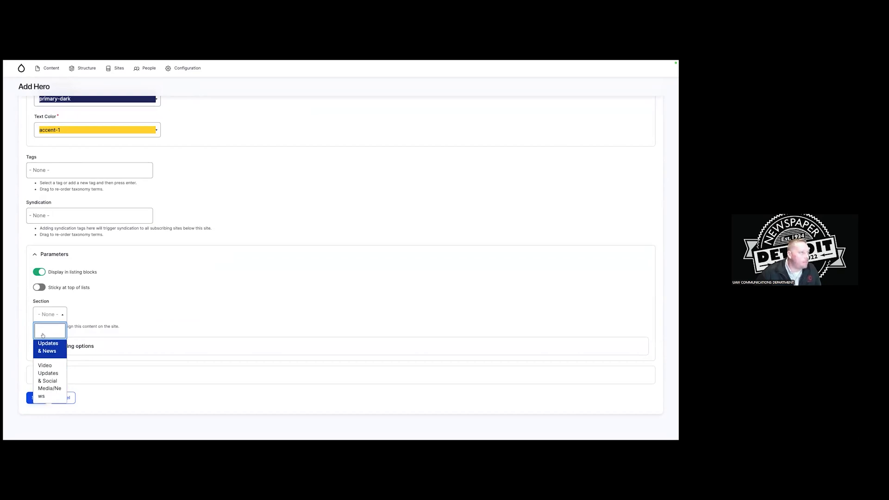
left_click(52, 374)
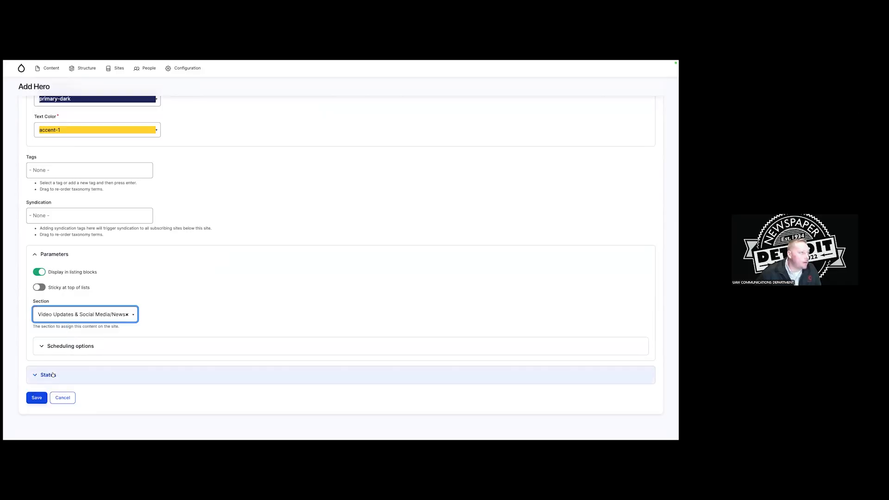
left_click(32, 397)
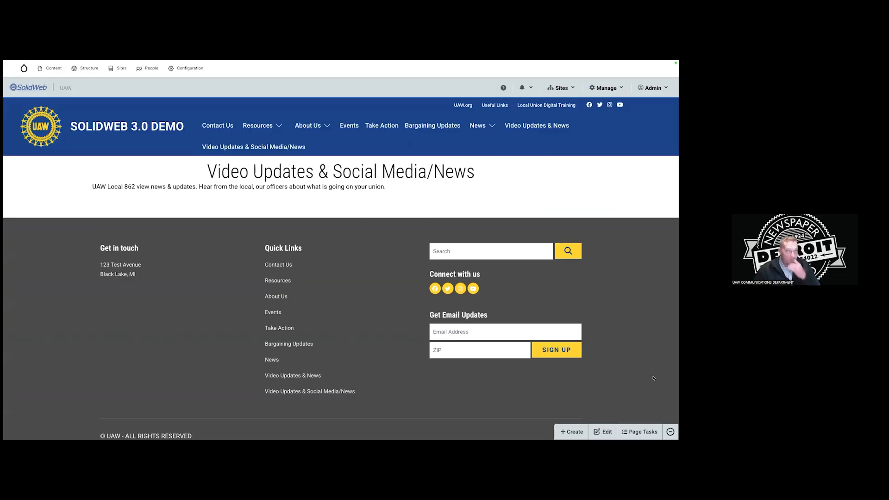
Open the Video Updates & Social Media/News page's Layout editor from Page Tasks.
left_click(639, 432)
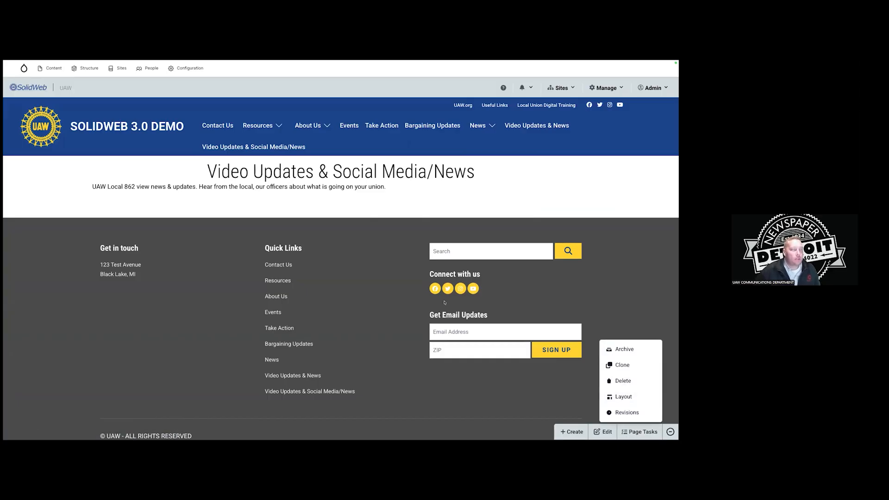
scroll(458, 303, "down", 5)
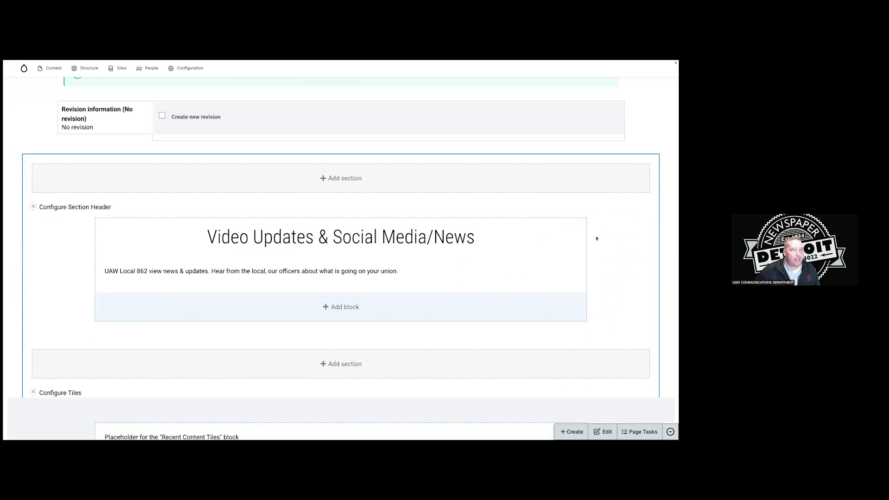
Change the Section Header's column widths from 75% to Full.
left_click(82, 207)
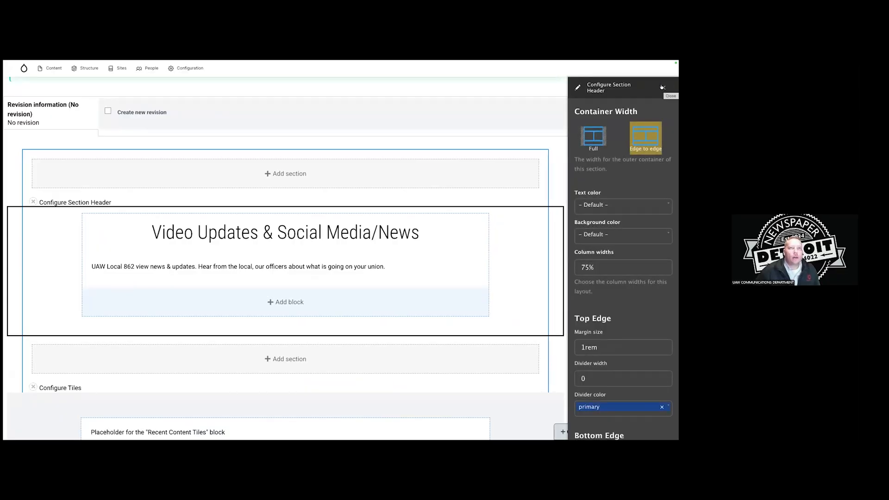
left_click(626, 267)
left_click(625, 244)
scroll(621, 371, "down", 5)
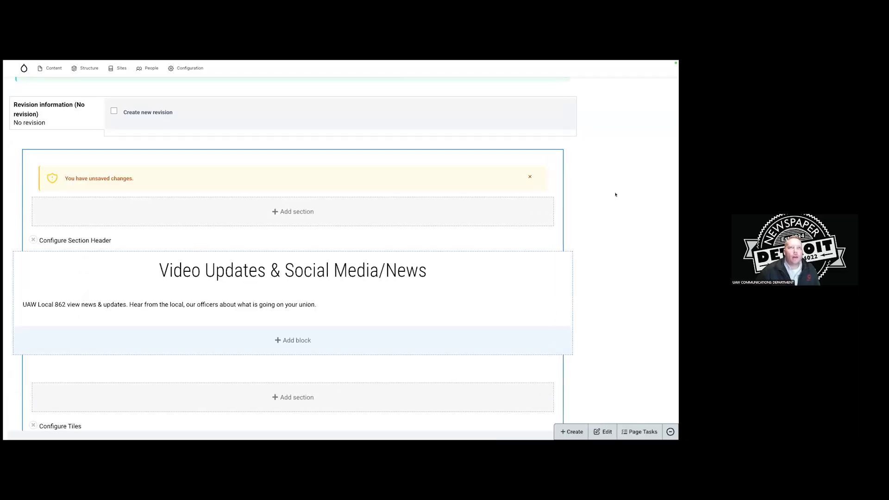
scroll(370, 235, "down", 1)
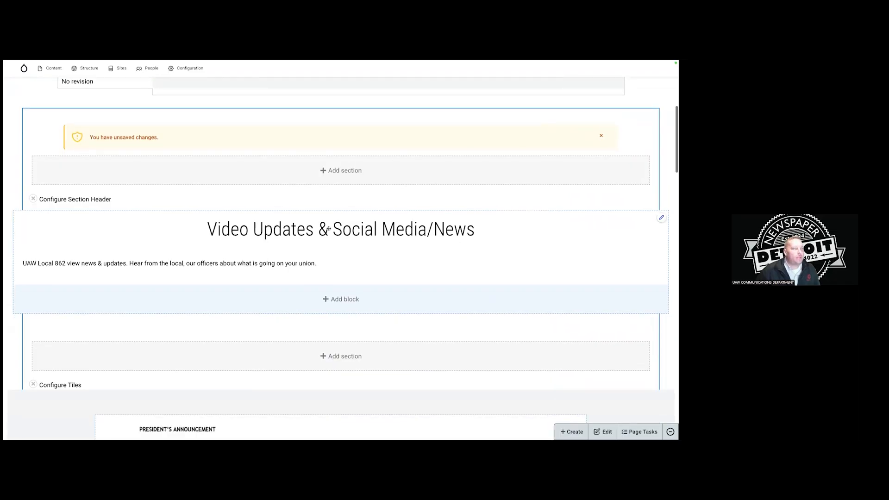
Remove the Section Title and Page Description blocks from the Section Header, confirming each removal.
left_click(661, 218)
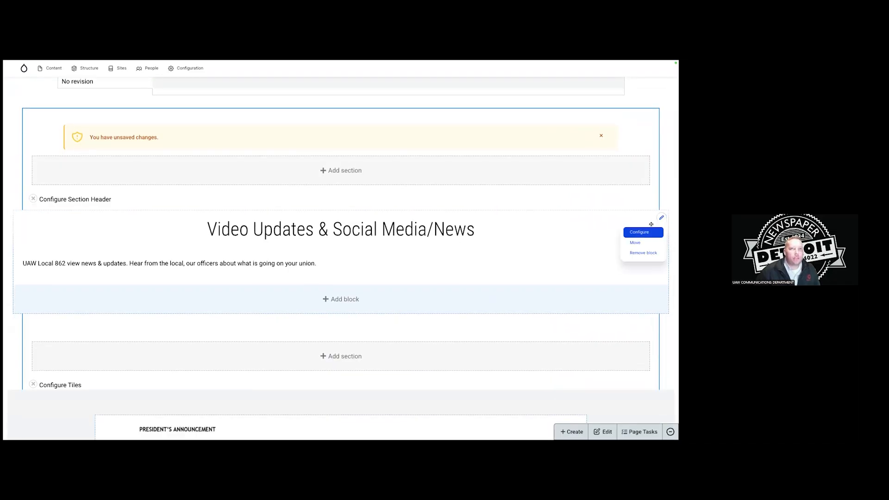
left_click(644, 252)
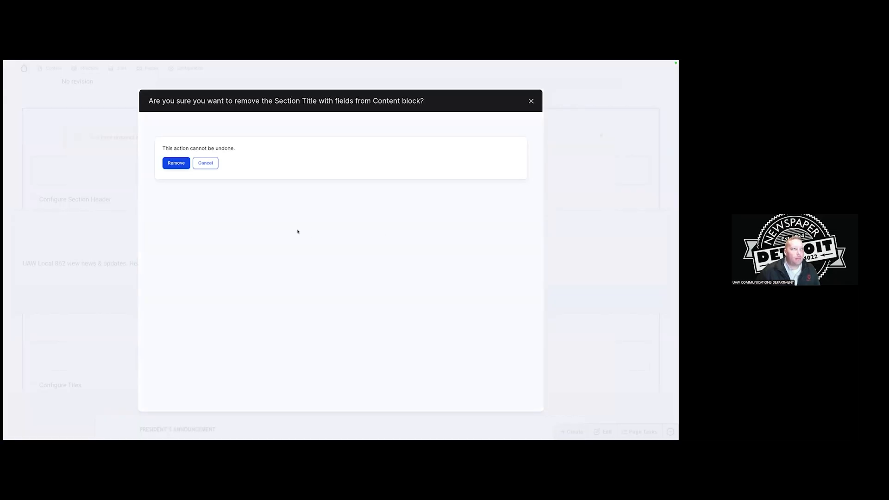
left_click(174, 163)
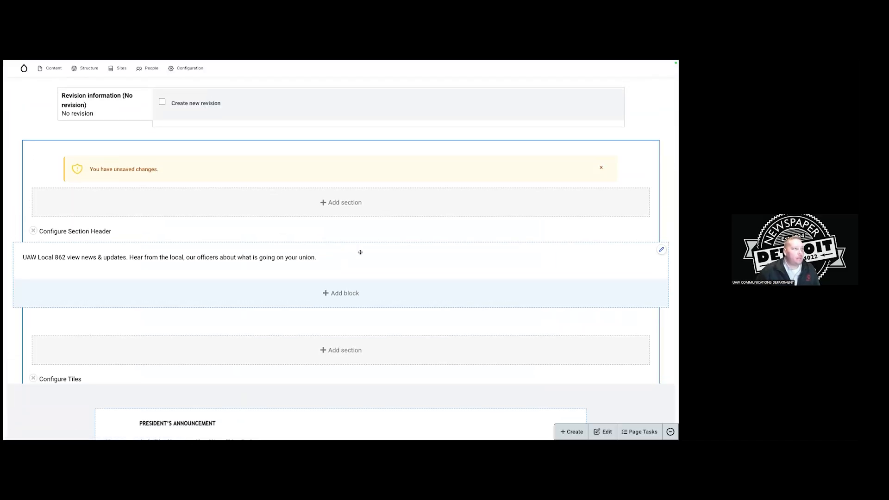
left_click(661, 250)
left_click(645, 284)
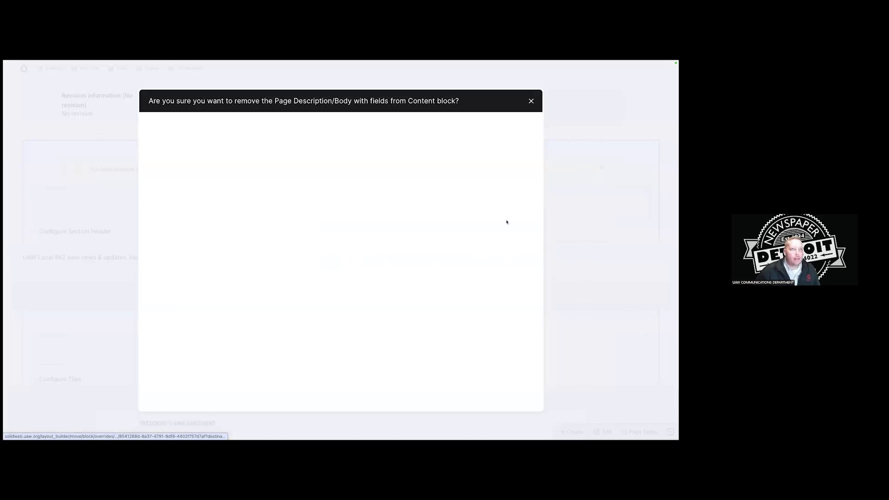
left_click(175, 163)
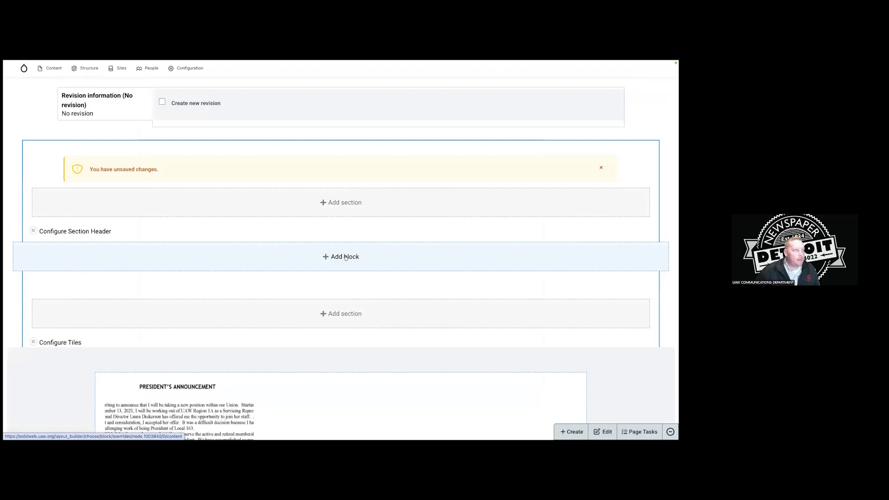
Add a Recent Plugs block to the header section, pulling from the Active Section.
left_click(339, 257)
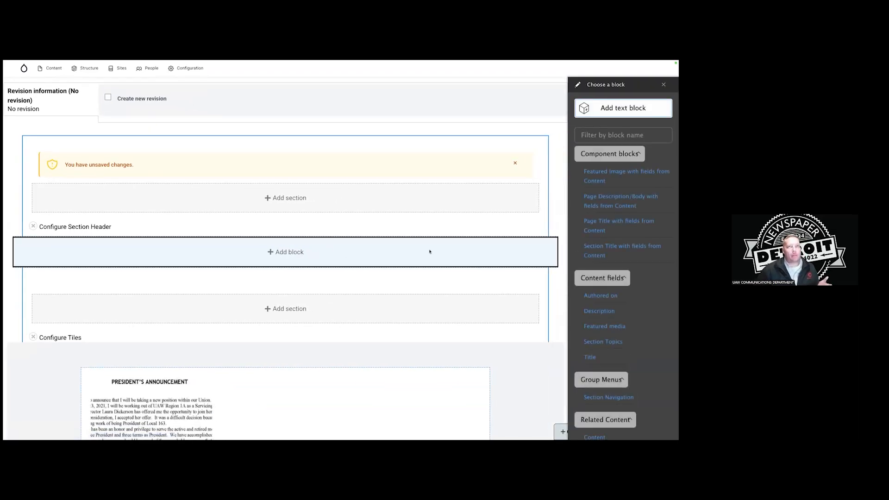
scroll(642, 214, "down", 10)
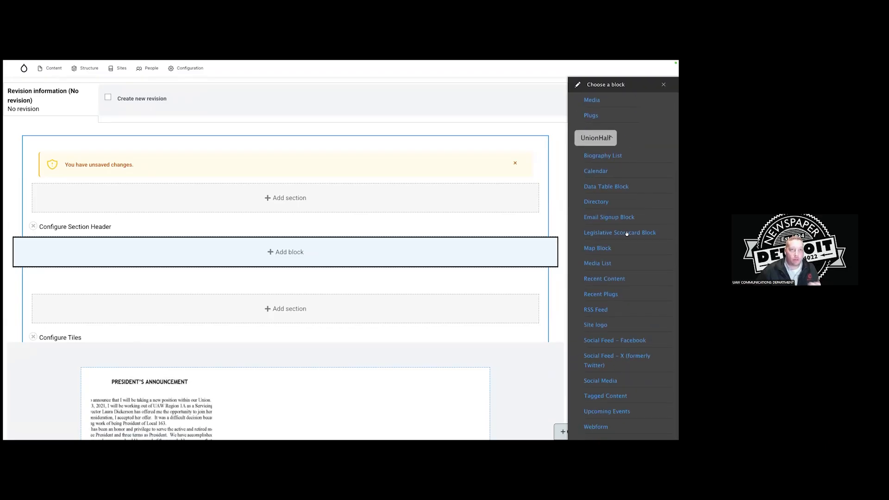
left_click(605, 293)
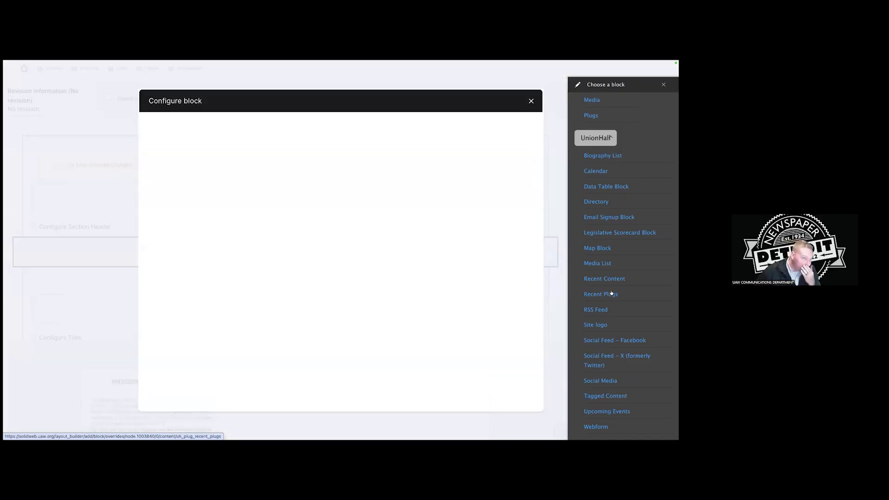
scroll(381, 262, "down", 1)
scroll(281, 239, "up", 1)
left_click(243, 227)
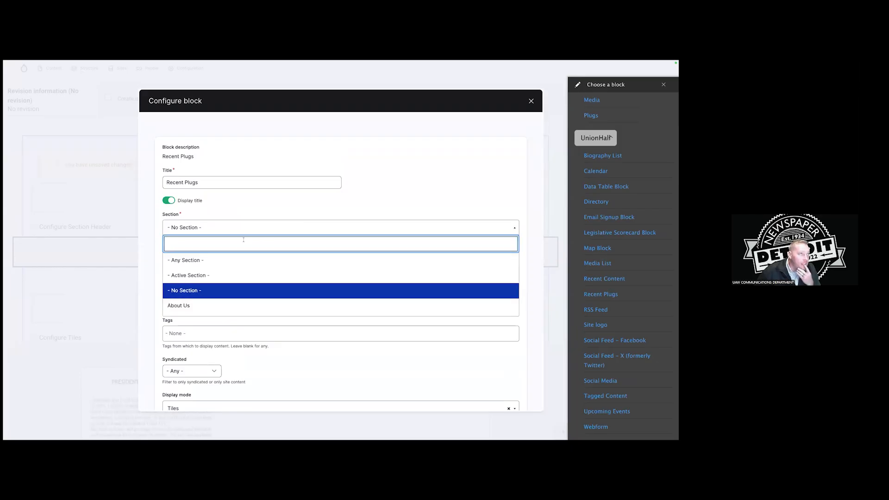
scroll(254, 266, "down", 2)
scroll(256, 268, "up", 2)
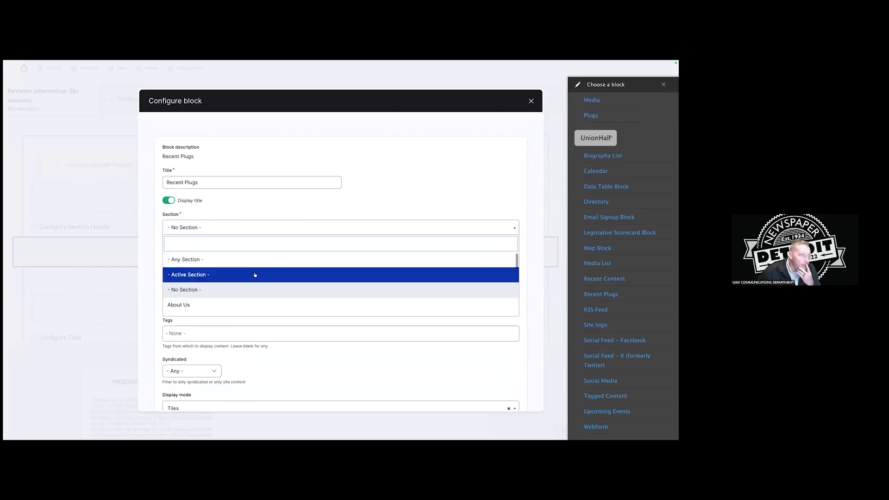
left_click(254, 274)
scroll(288, 278, "down", 2)
scroll(285, 282, "down", 1)
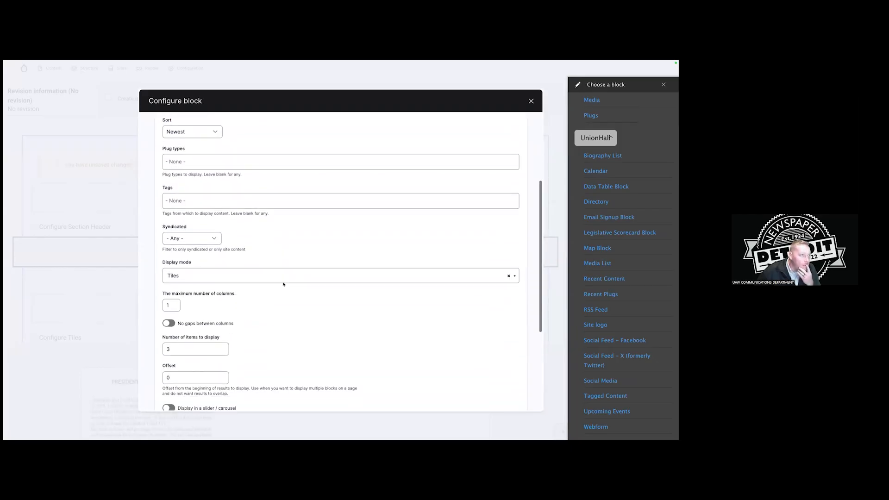
Set the block's display mode to Hero and reduce the items shown to 1.
left_click(284, 276)
scroll(289, 296, "down", 1)
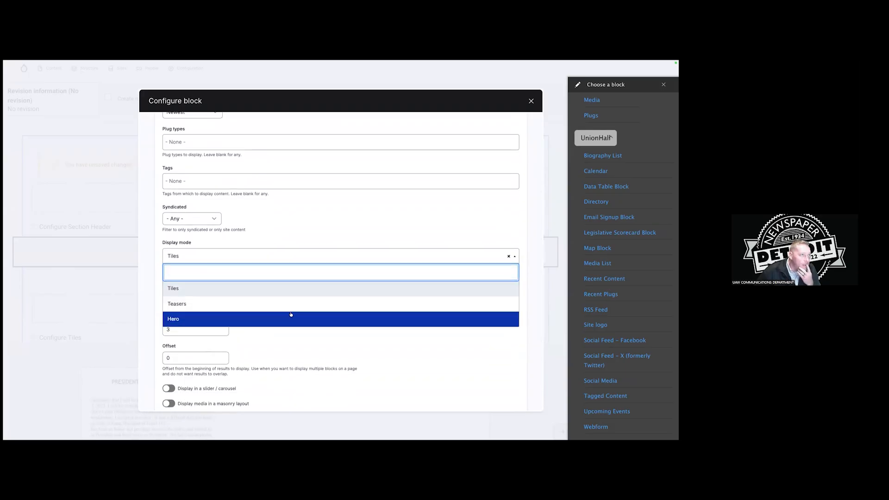
left_click(291, 315)
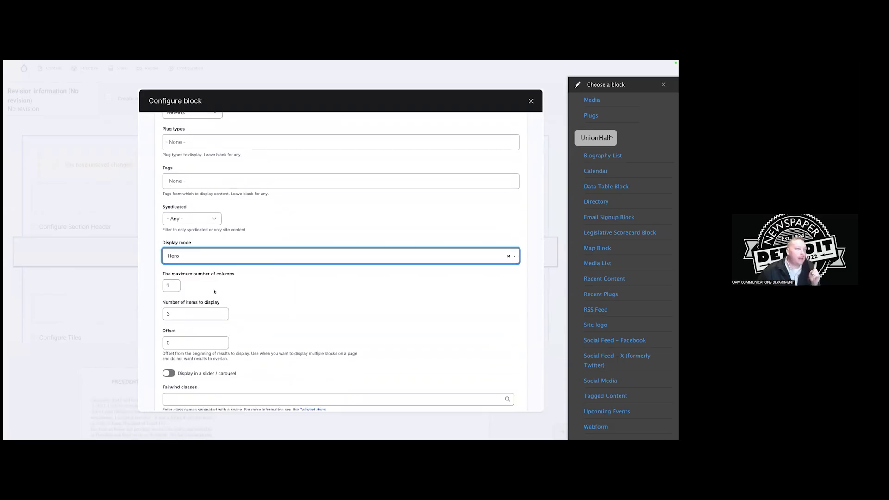
left_click(222, 316)
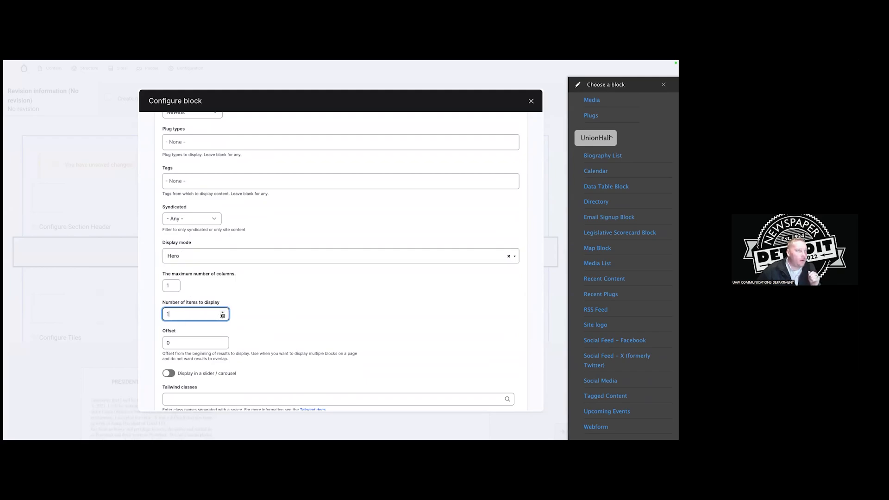
scroll(264, 297, "down", 2)
scroll(264, 278, "up", 5)
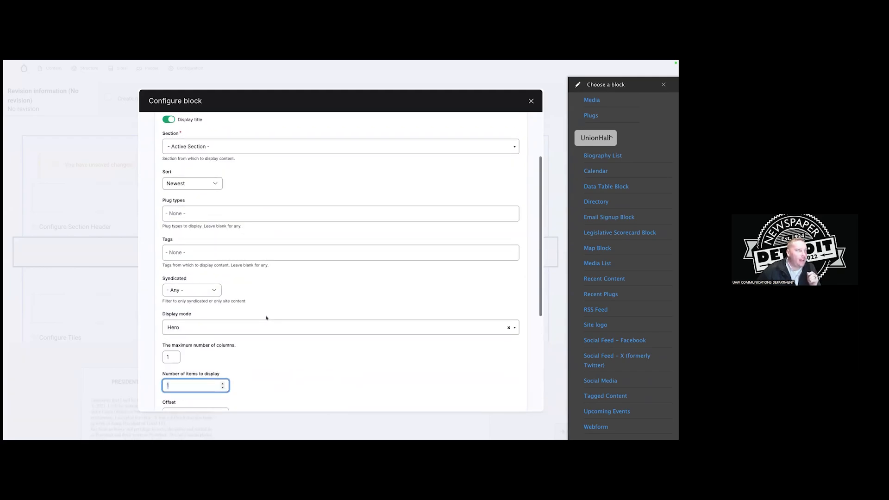
Limit plug types to Hero with Site Content Only, keep Active Section, and add the block.
left_click(249, 227)
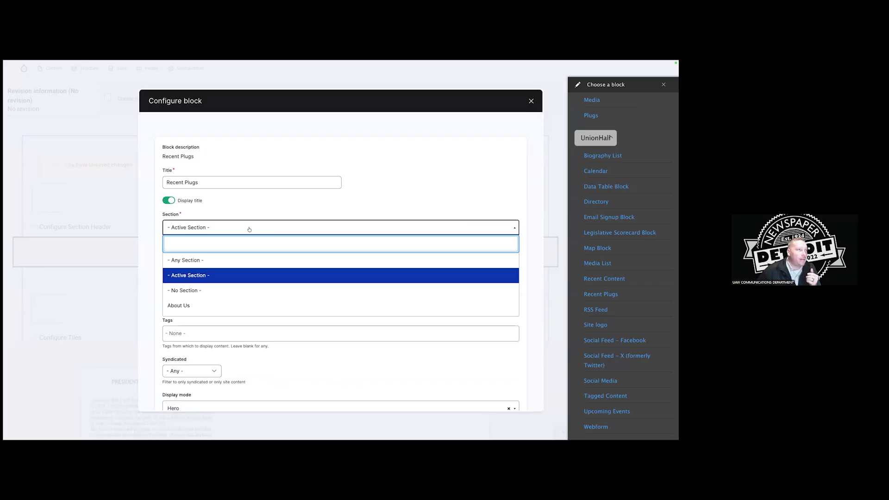
scroll(254, 263, "down", 3)
scroll(254, 266, "up", 3)
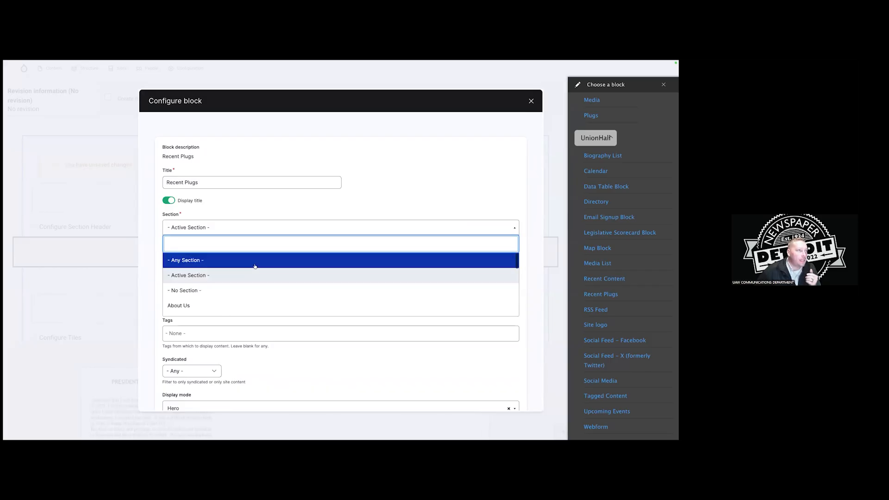
left_click(256, 273)
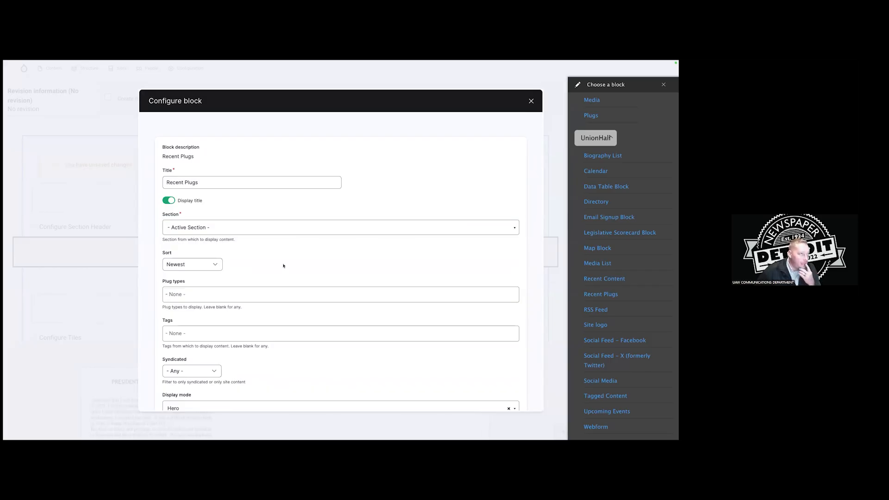
left_click(277, 294)
left_click(278, 340)
left_click(187, 295)
left_click(195, 324)
scroll(199, 314, "down", 2)
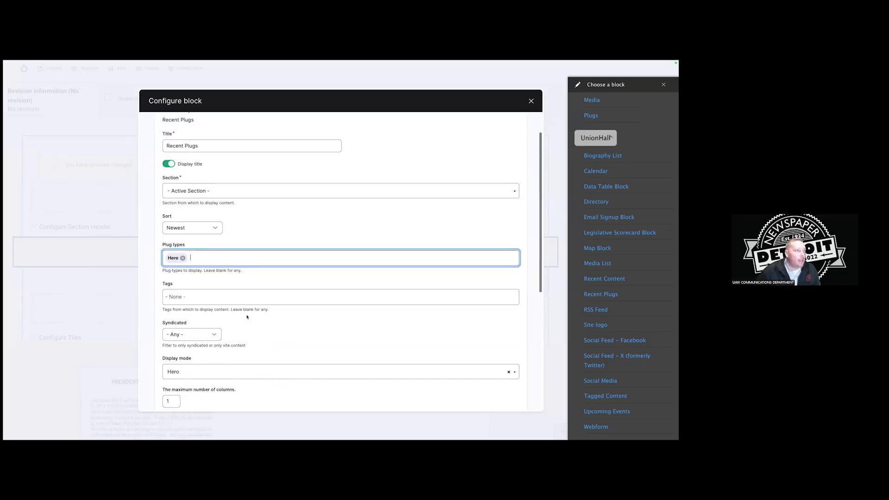
left_click(199, 297)
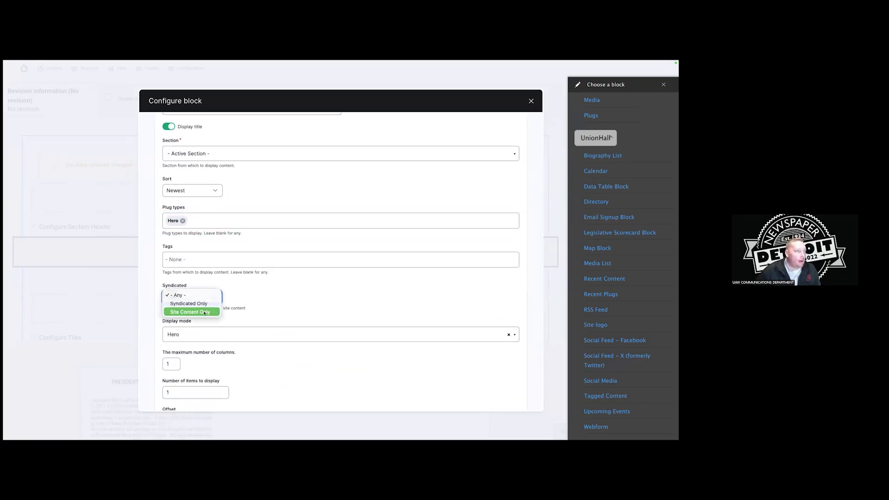
left_click(205, 312)
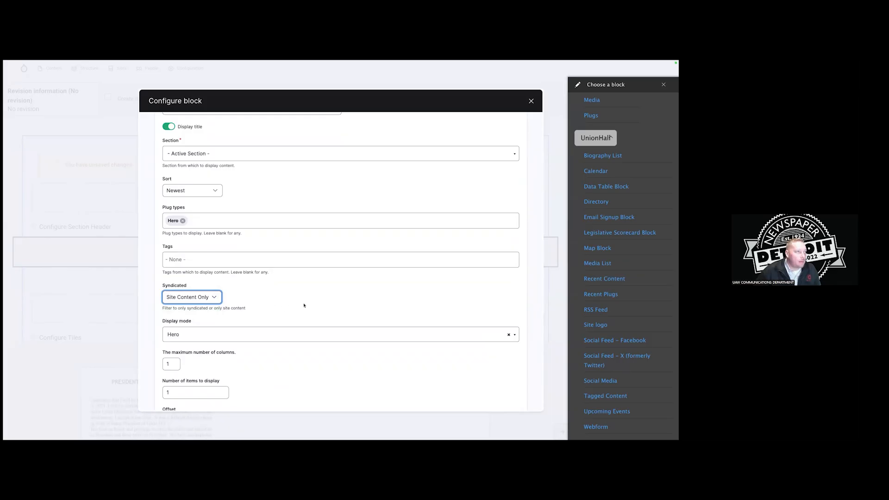
scroll(303, 305, "down", 5)
scroll(302, 304, "up", 8)
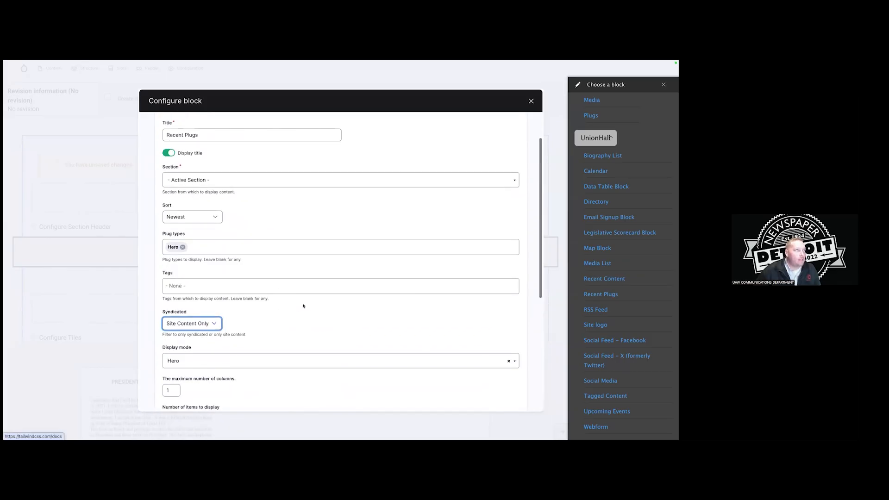
scroll(259, 236, "down", 5)
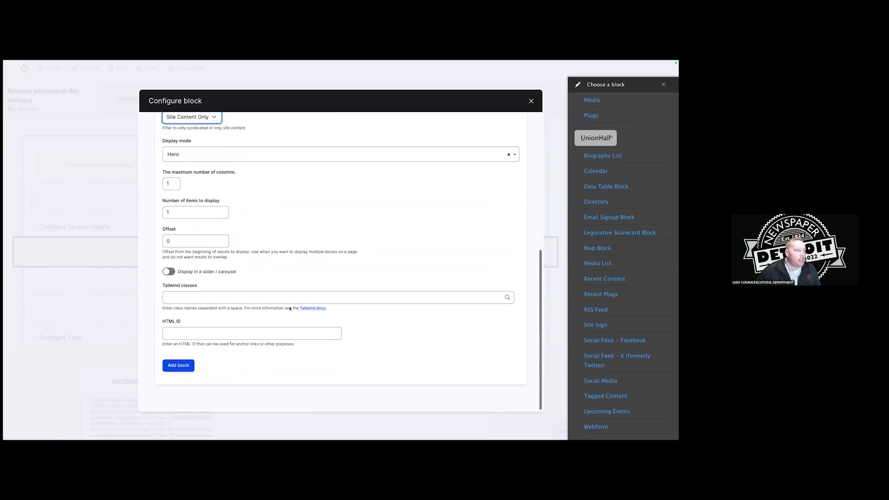
left_click(178, 365)
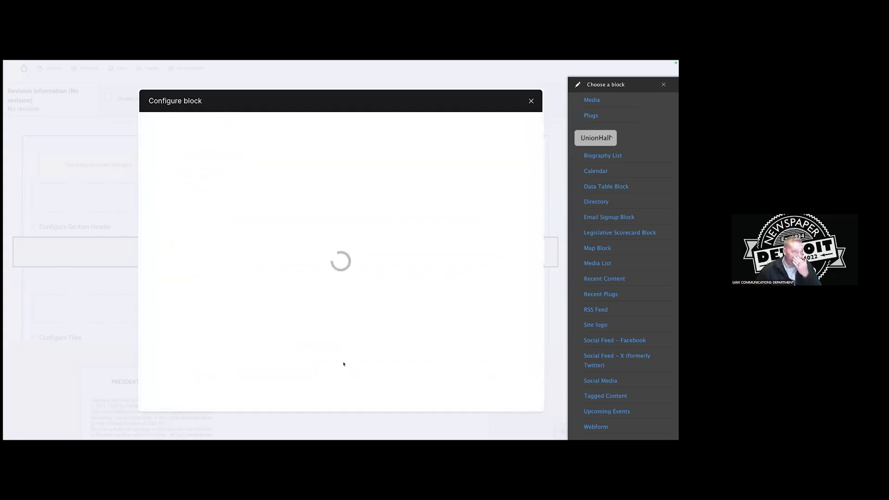
Scroll through the layout editor to reach the Save Layout control.
scroll(493, 279, "down", 3)
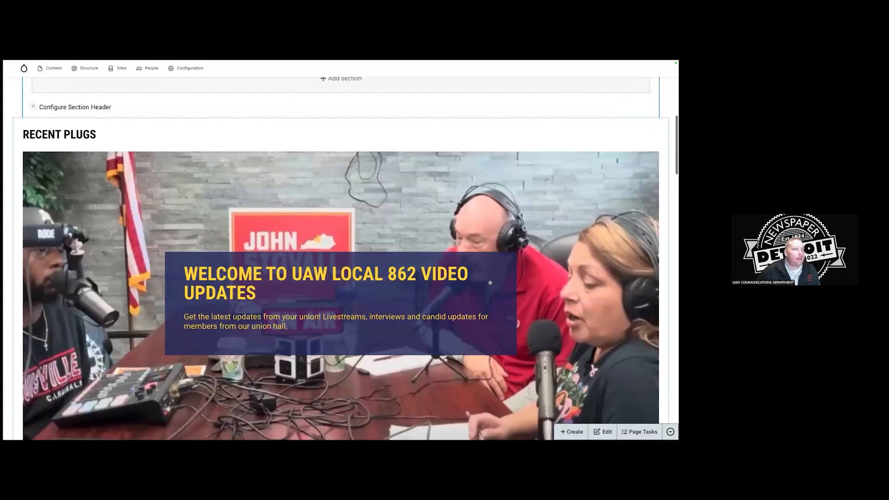
scroll(494, 279, "down", 3)
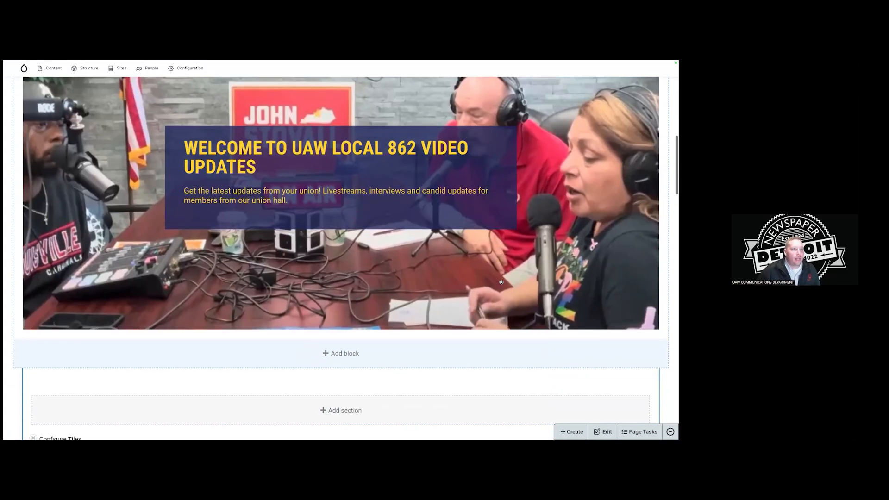
scroll(501, 281, "down", 2)
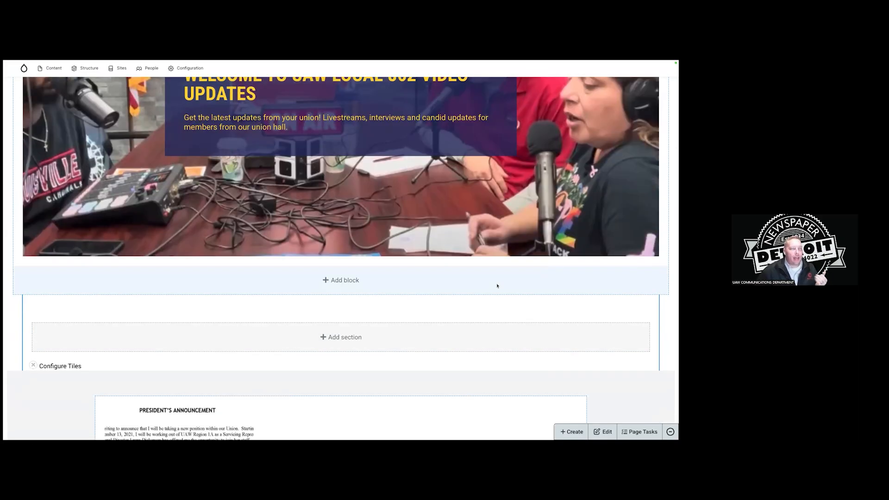
scroll(478, 284, "down", 3)
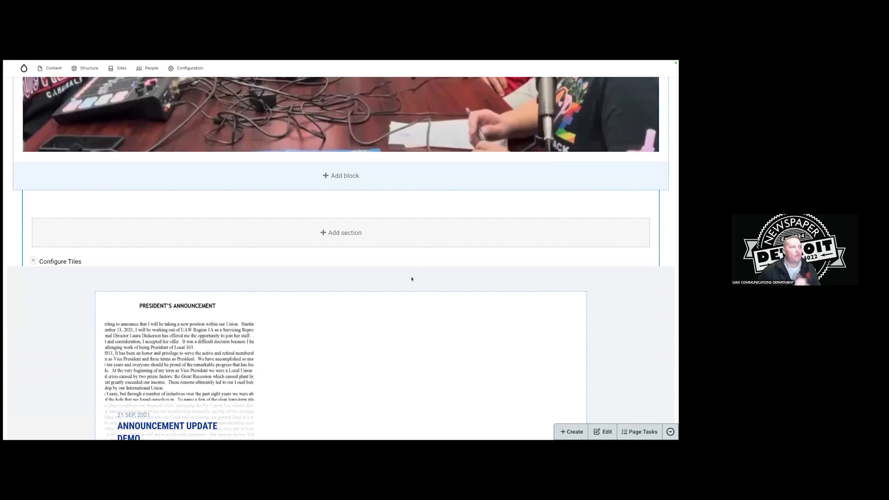
scroll(412, 278, "down", 2)
scroll(366, 267, "down", 1)
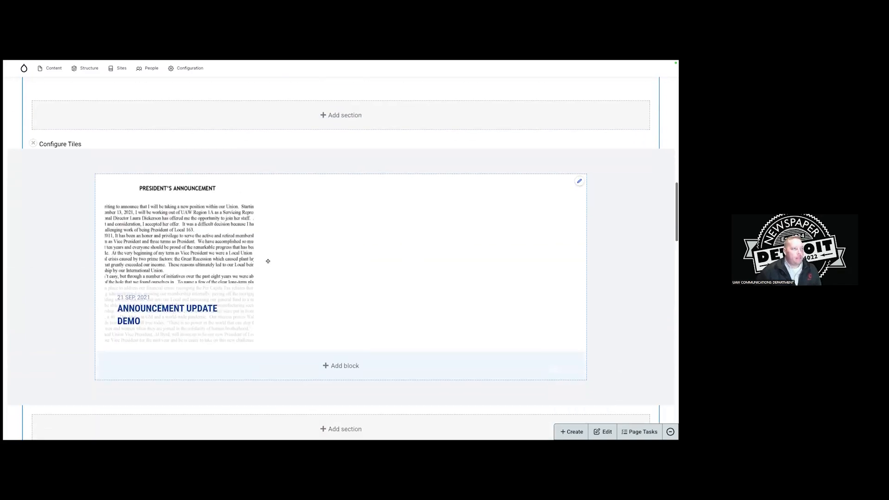
scroll(345, 245, "up", 3)
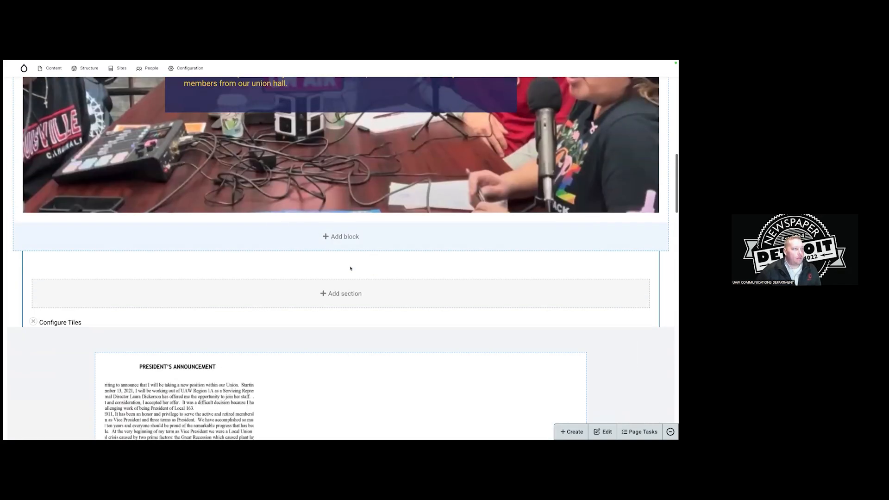
scroll(276, 282, "up", 14)
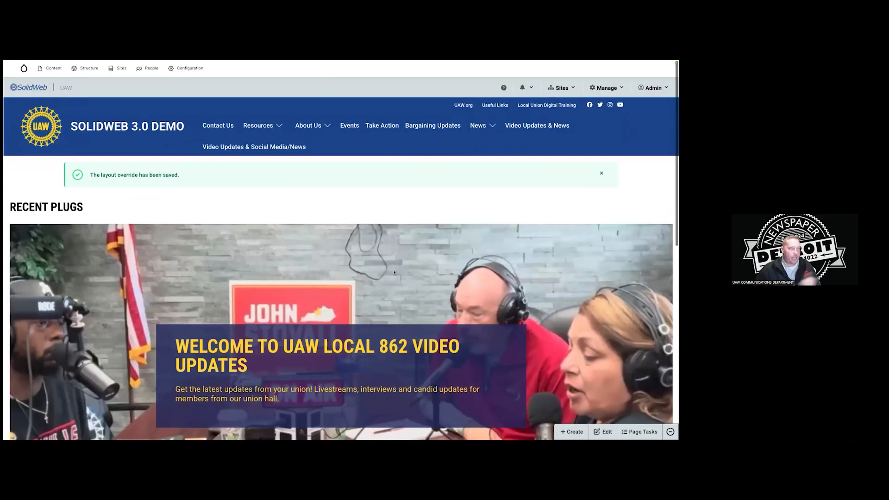
Dismiss the layout-saved message and reopen the page's layout editor.
left_click(600, 174)
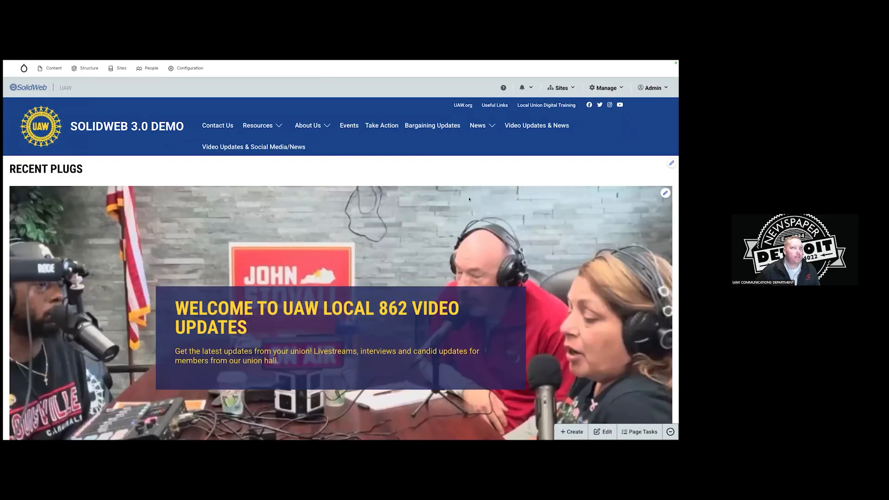
scroll(99, 199, "down", 3)
scroll(187, 196, "up", 3)
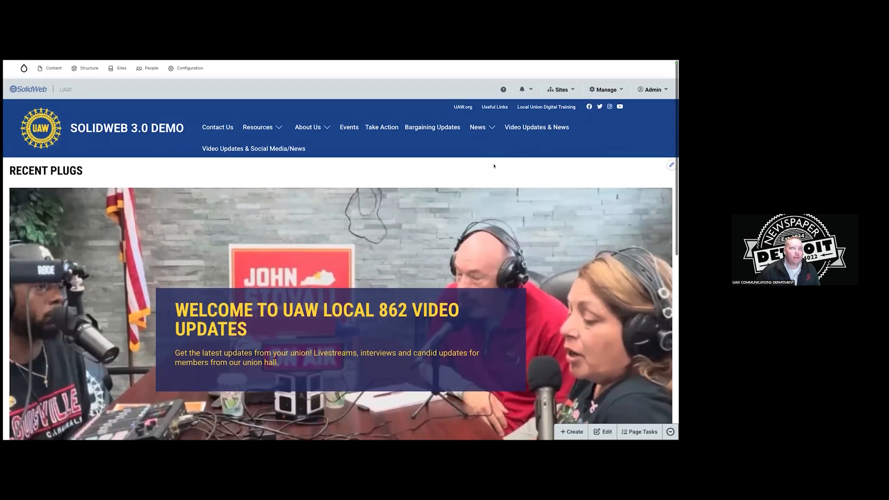
left_click(638, 431)
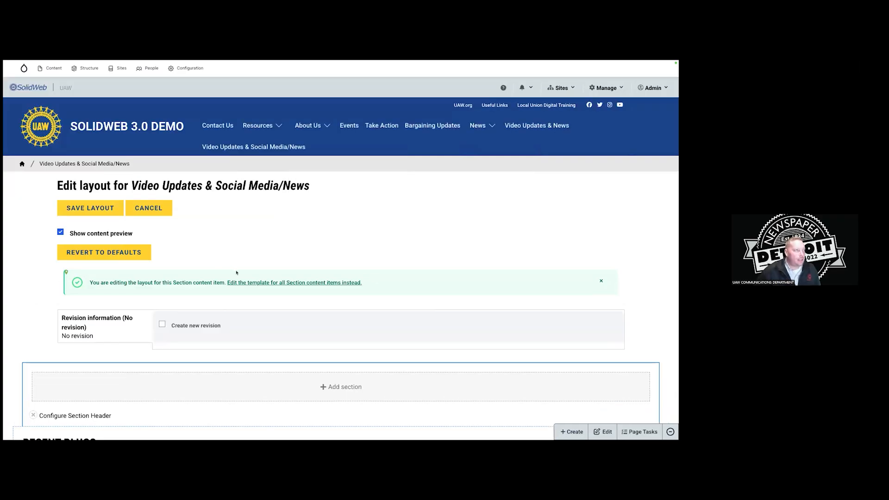
scroll(324, 232, "down", 5)
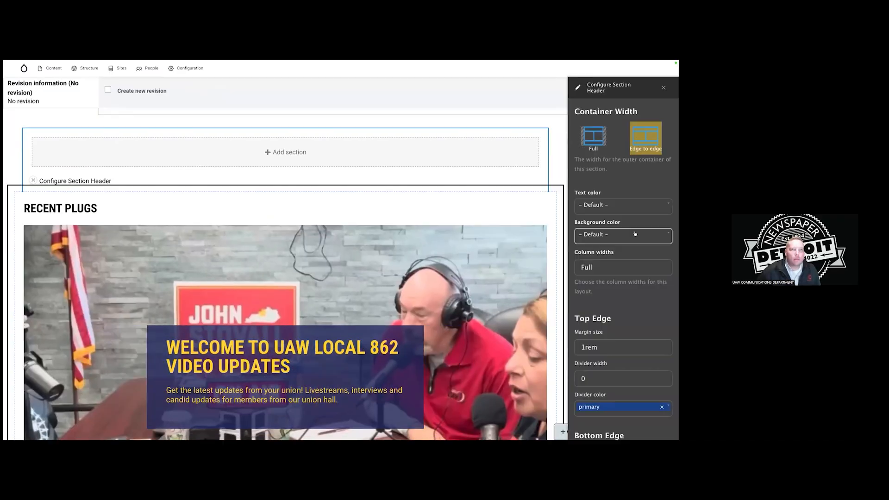
scroll(635, 234, "down", 7)
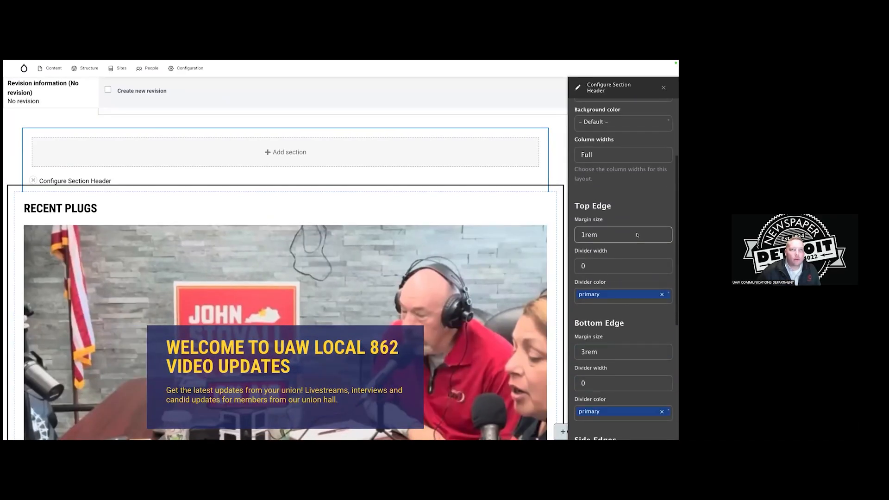
Give the Section Header side padding 0 and a 1.5rem bottom margin, then apply.
left_click(631, 264)
left_click(632, 240)
scroll(629, 282, "down", 1)
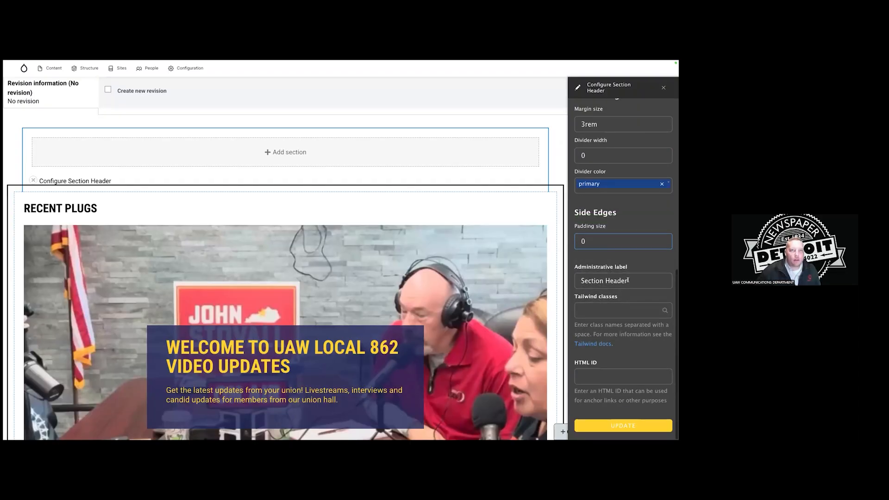
scroll(630, 273, "up", 3)
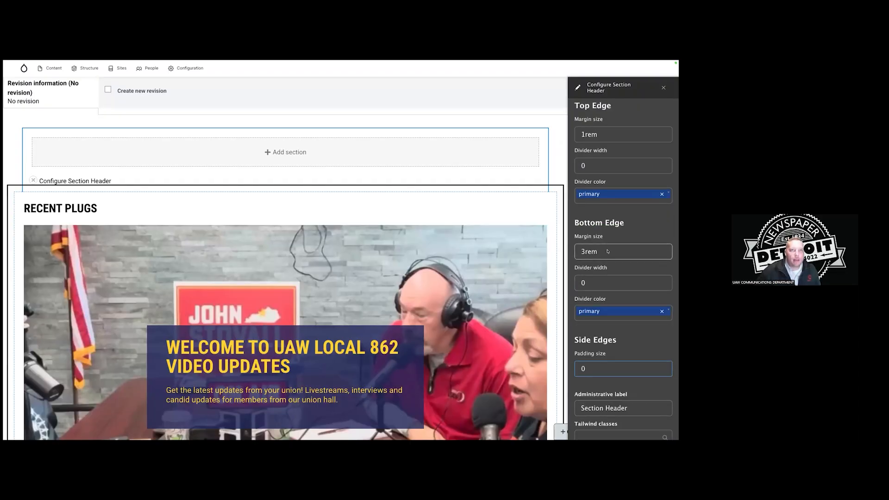
left_click(590, 257)
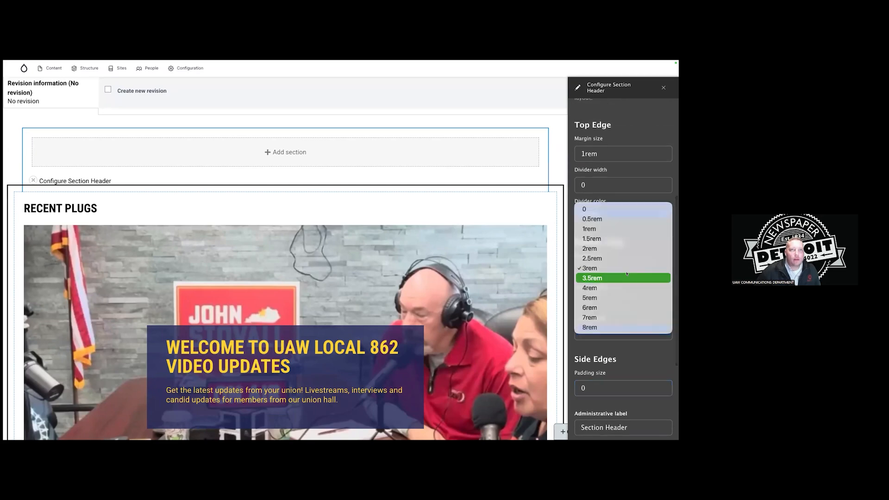
left_click(620, 240)
scroll(620, 241, "up", 1)
left_click(591, 203)
left_click(591, 179)
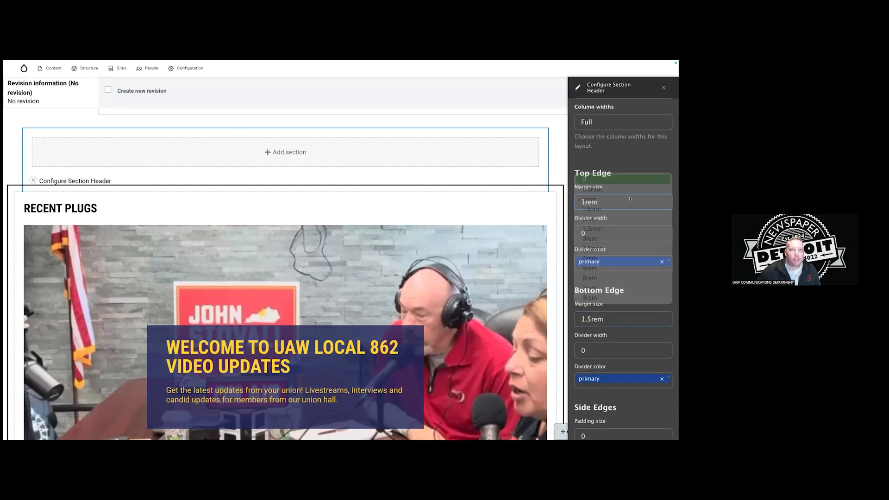
scroll(615, 287, "down", 4)
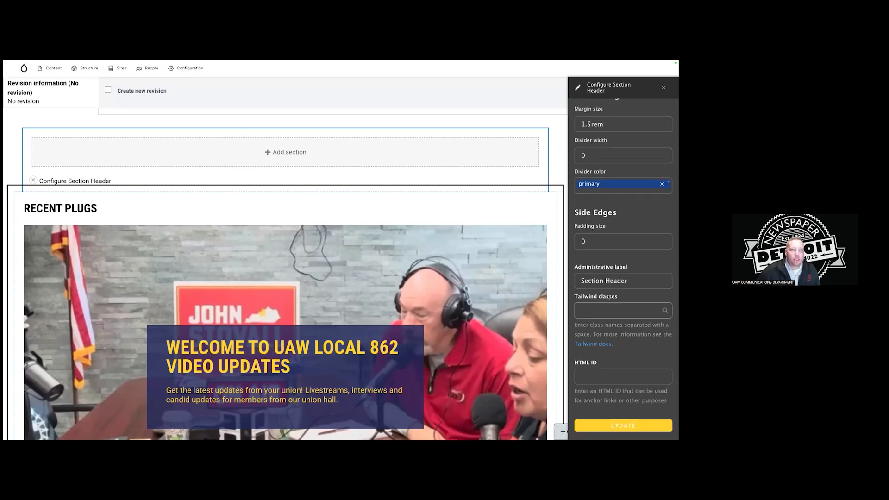
left_click(628, 425)
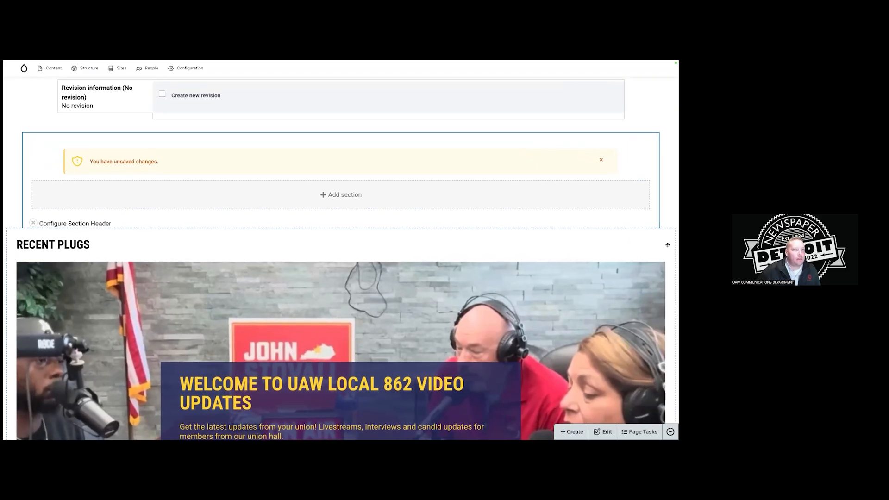
Reconfigure the Recent Plugs block with Display title switched off.
left_click(667, 236)
left_click(649, 250)
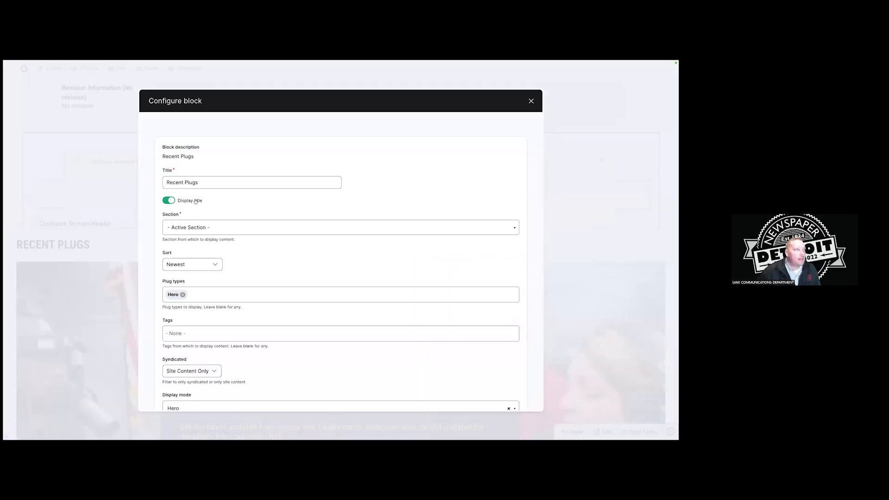
scroll(213, 216, "down", 10)
left_click(174, 365)
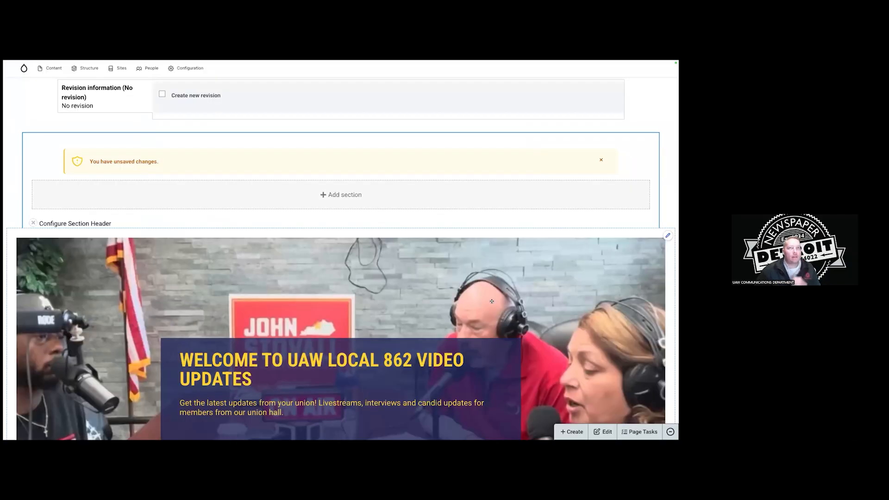
scroll(466, 278, "down", 10)
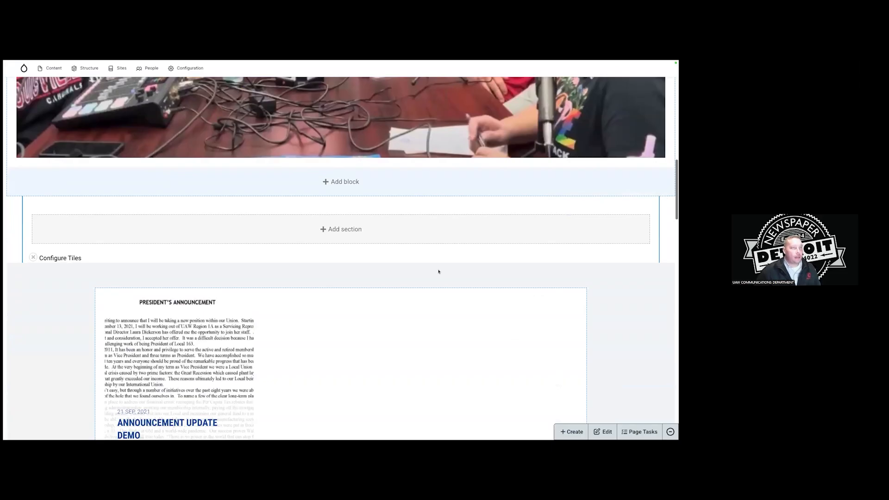
Start a new section below the video block with primary-dark text colour.
left_click(343, 231)
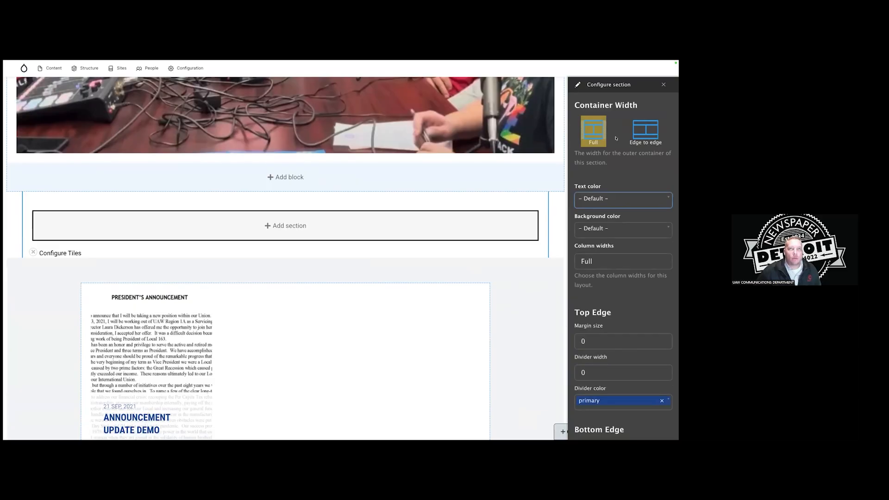
left_click(593, 133)
scroll(630, 167, "down", 1)
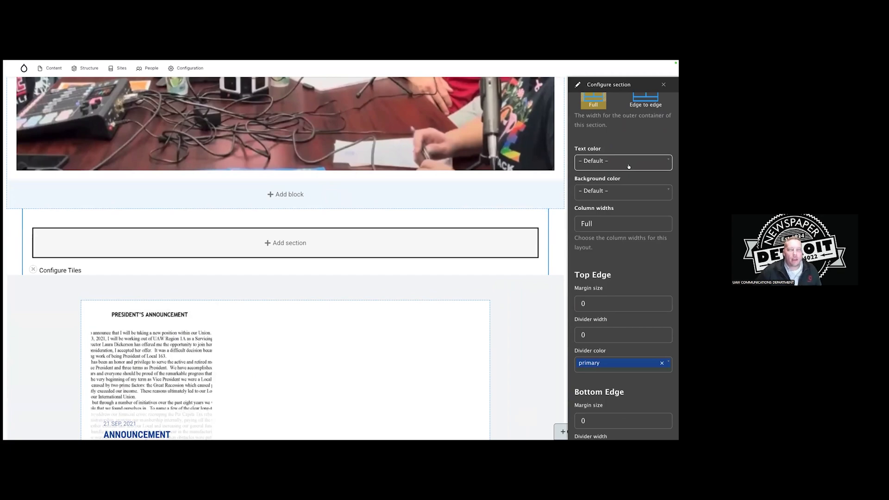
scroll(633, 174, "up", 1)
scroll(636, 178, "down", 1)
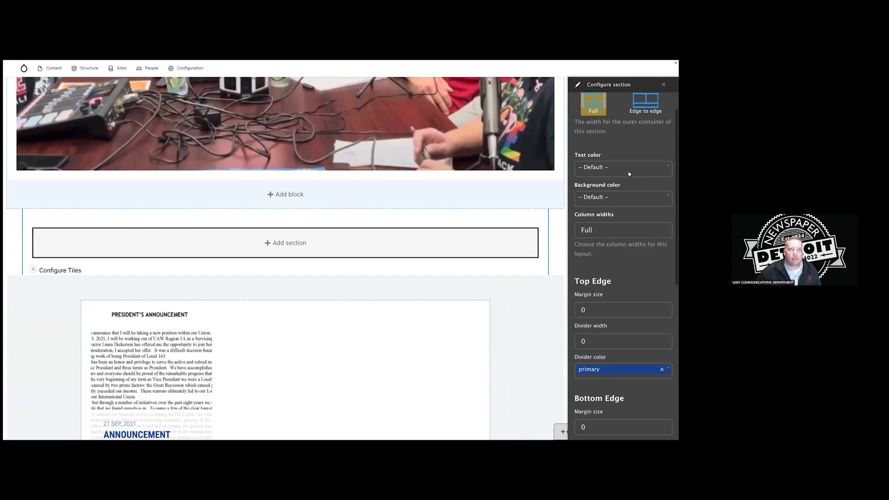
left_click(629, 172)
left_click(627, 223)
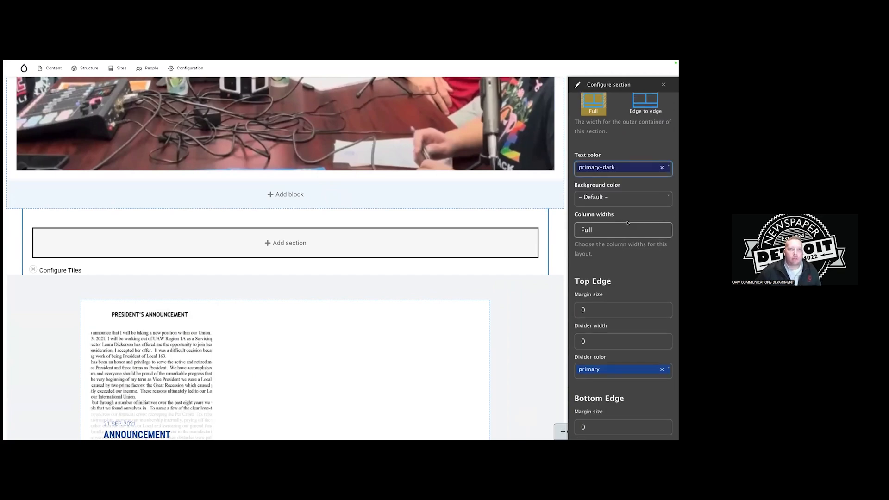
scroll(627, 194, "down", 1)
scroll(627, 193, "down", 1)
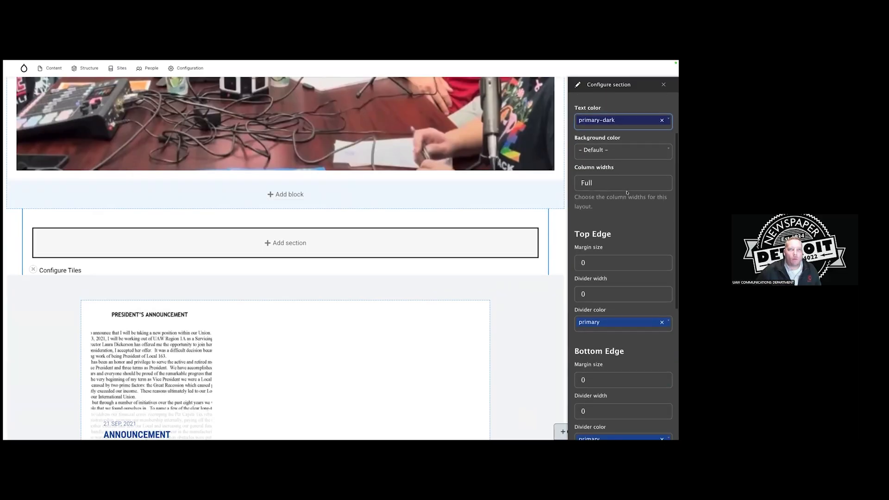
scroll(626, 205, "down", 1)
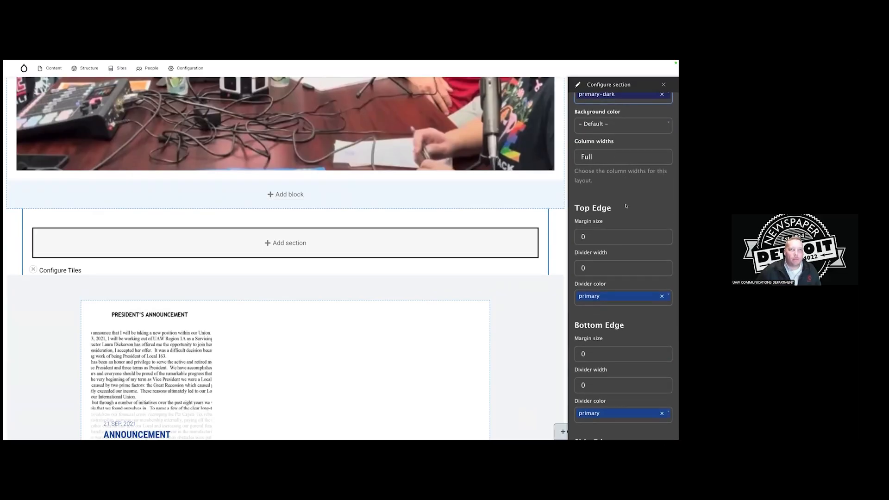
Set the new section's top and bottom margins to 1.5rem.
left_click(626, 235)
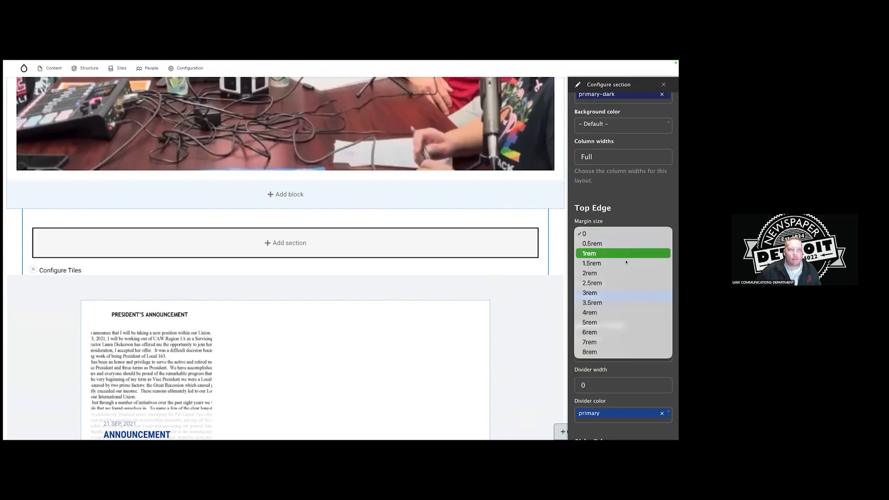
left_click(625, 263)
scroll(628, 228, "down", 3)
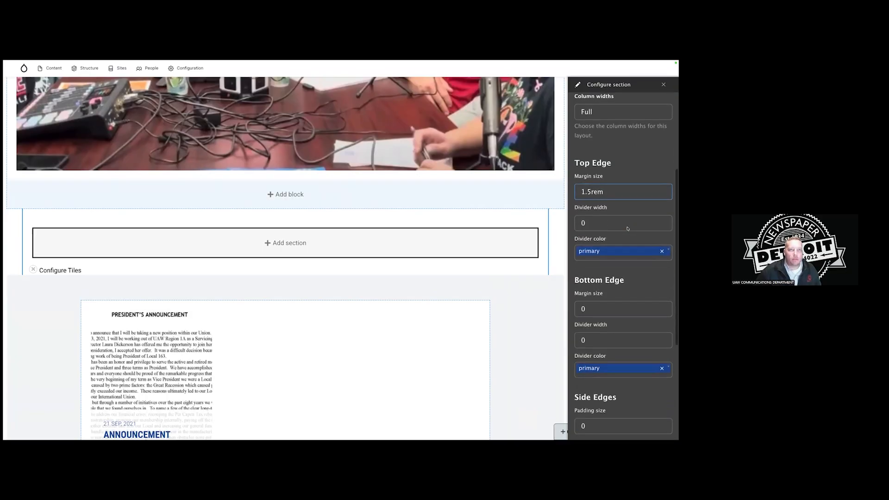
left_click(620, 206)
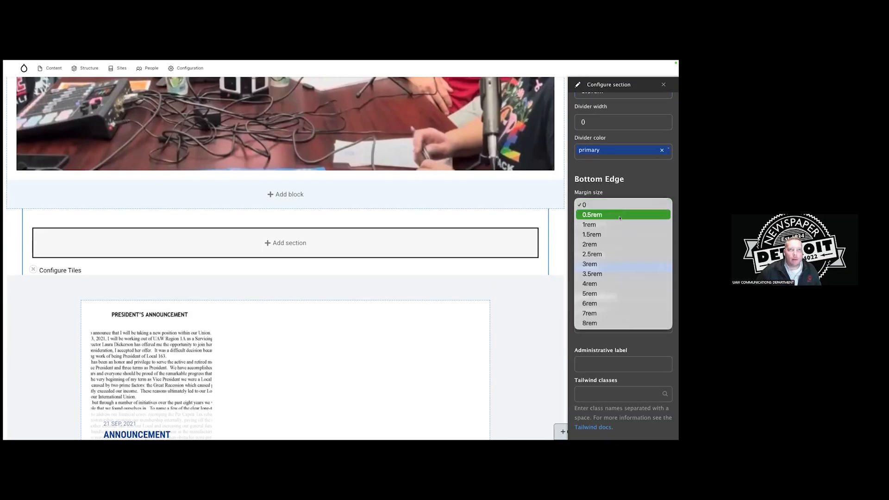
left_click(620, 223)
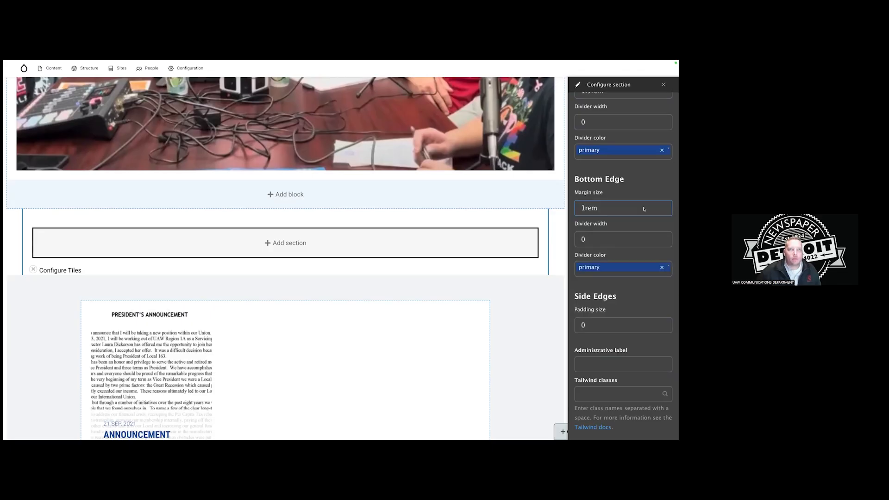
left_click(625, 209)
left_click(627, 216)
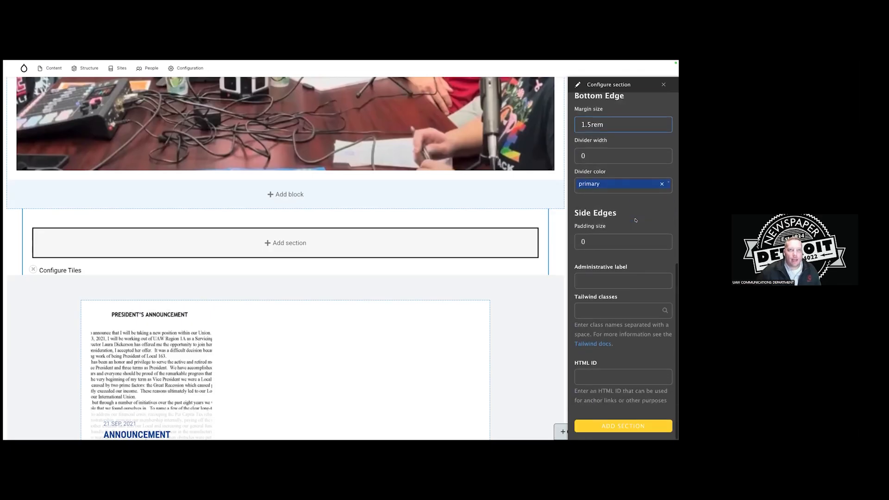
Set the new section's side padding to 1rem.
left_click(629, 239)
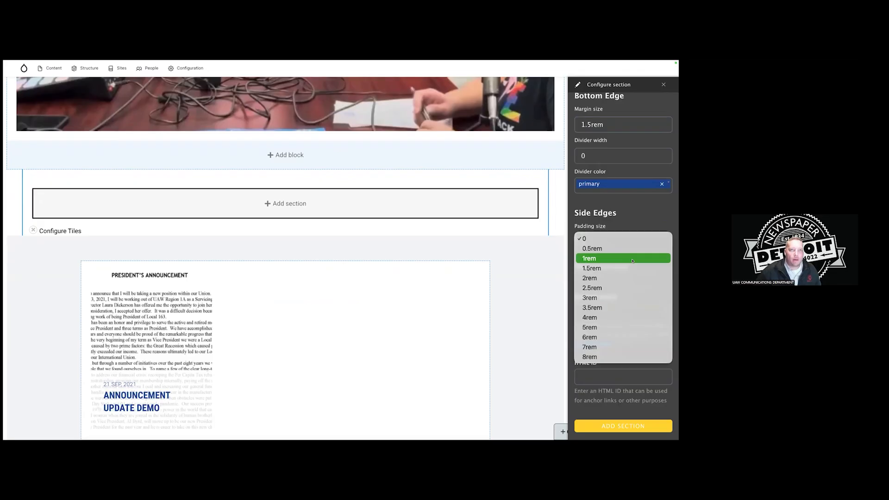
left_click(632, 259)
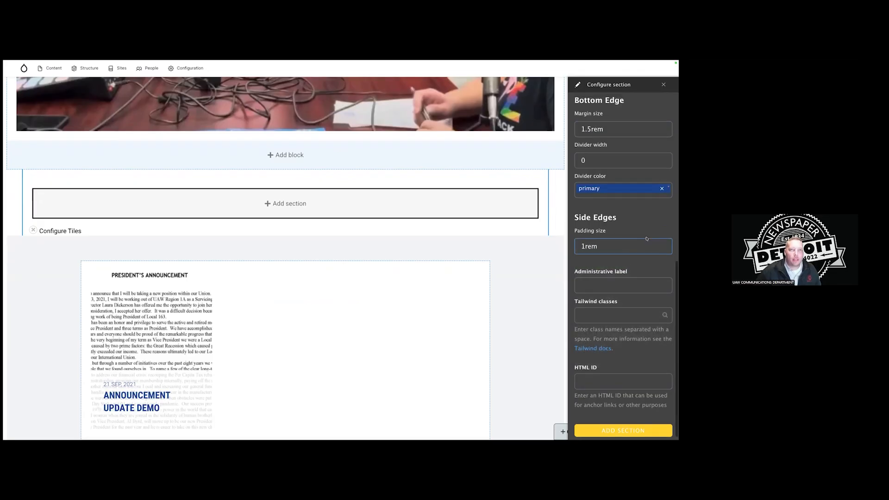
scroll(647, 239, "up", 1)
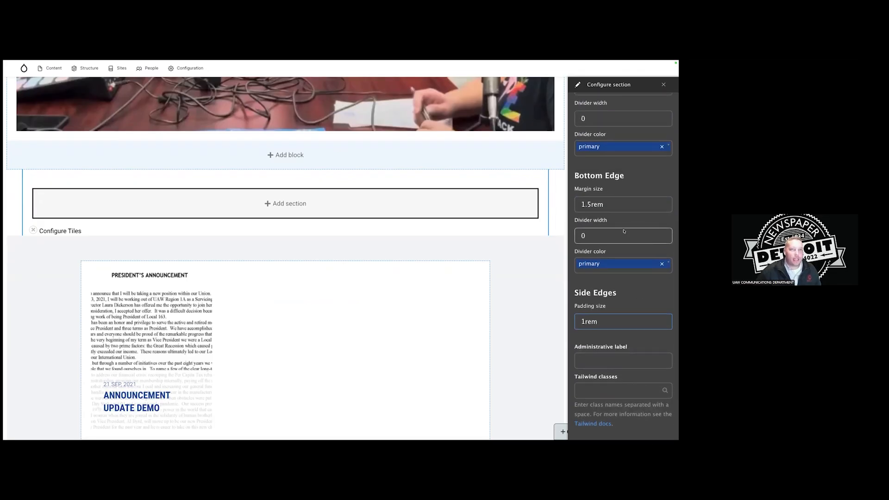
scroll(642, 263, "up", 1)
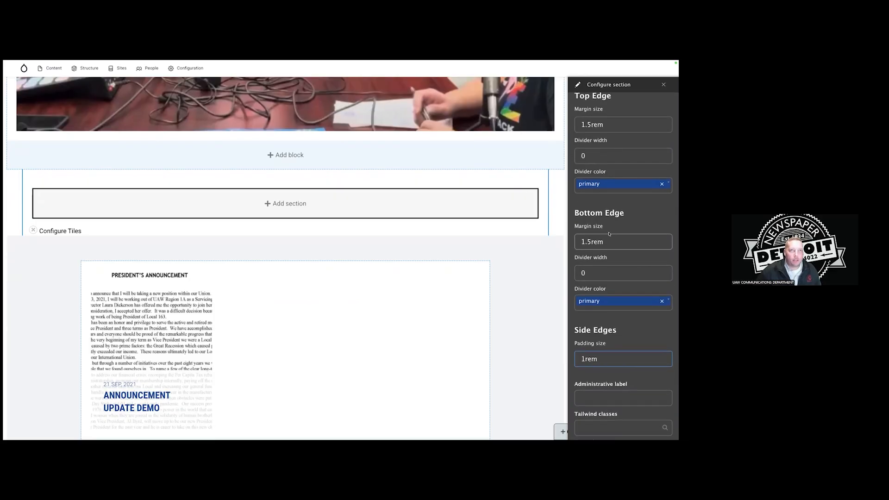
scroll(630, 251, "up", 2)
scroll(631, 251, "down", 3)
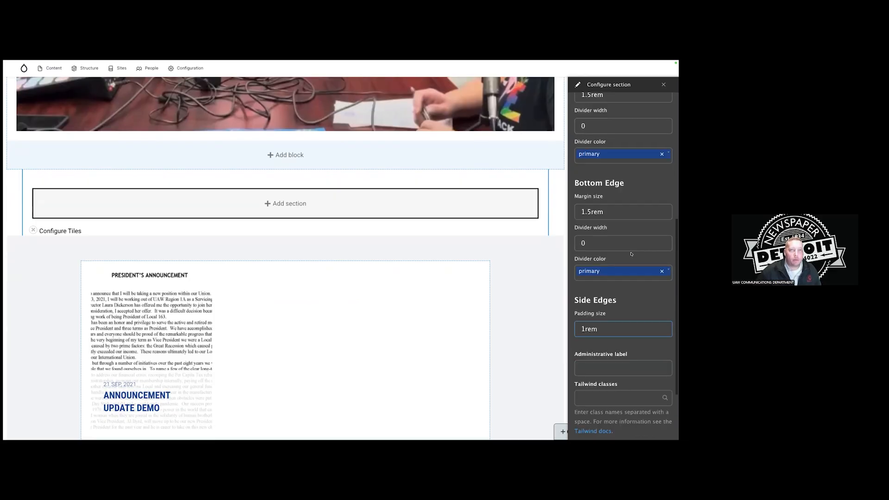
scroll(630, 251, "down", 1)
scroll(630, 251, "down", 1)
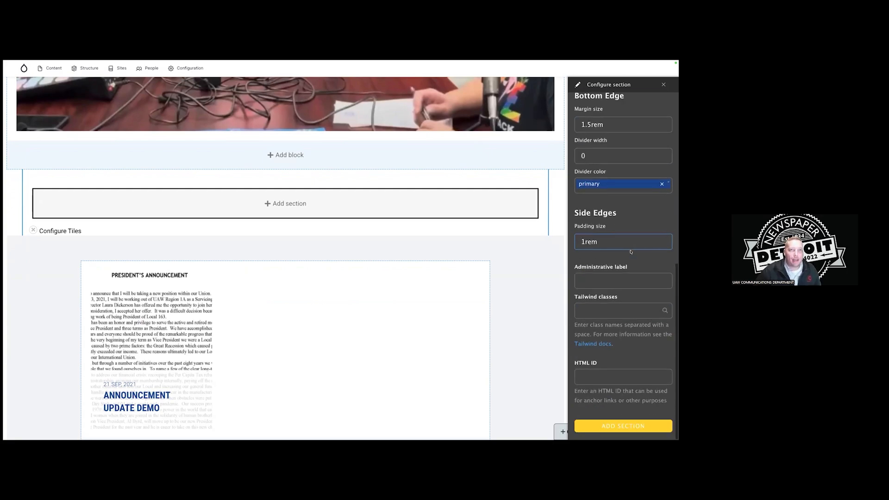
scroll(644, 352, "down", 1)
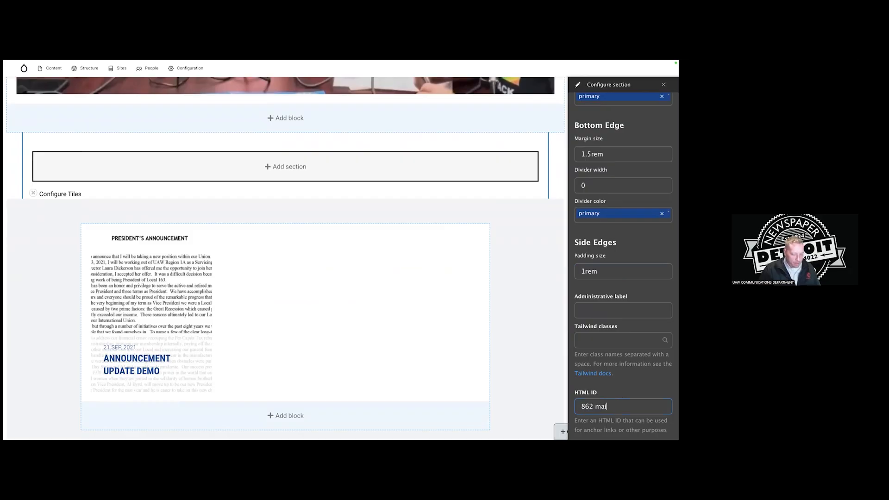
Move '862 main channel' from the HTML ID into the Administrative label and add the section above Tiles.
type("annel")
scroll(637, 369, "down", 1)
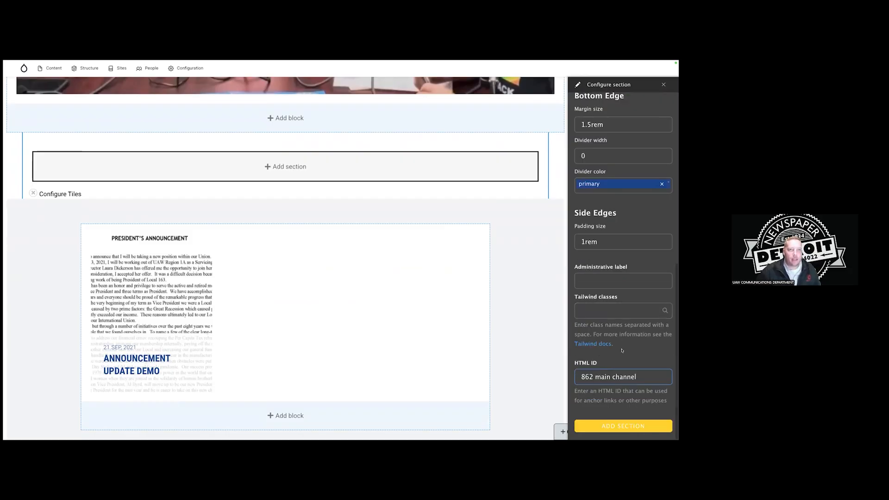
key("ctrl+a")
key("ctrl+c")
key("BackSpace")
left_click(615, 281)
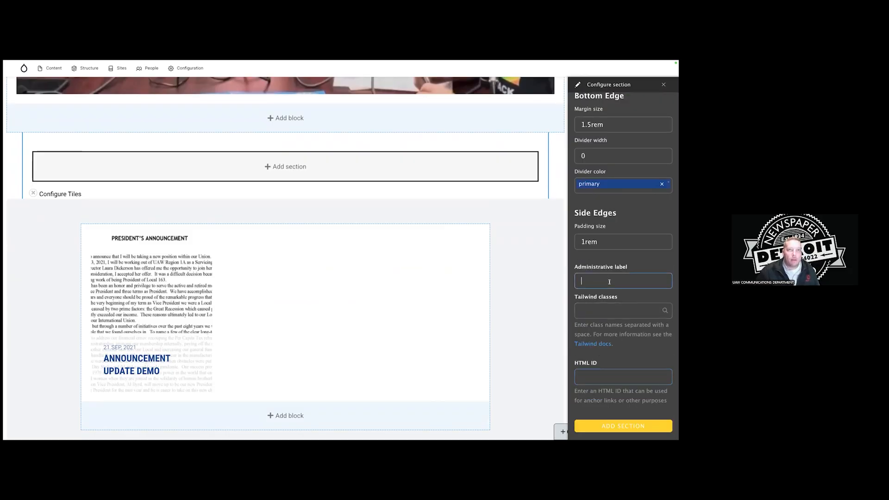
key("ctrl+v")
left_click(621, 370)
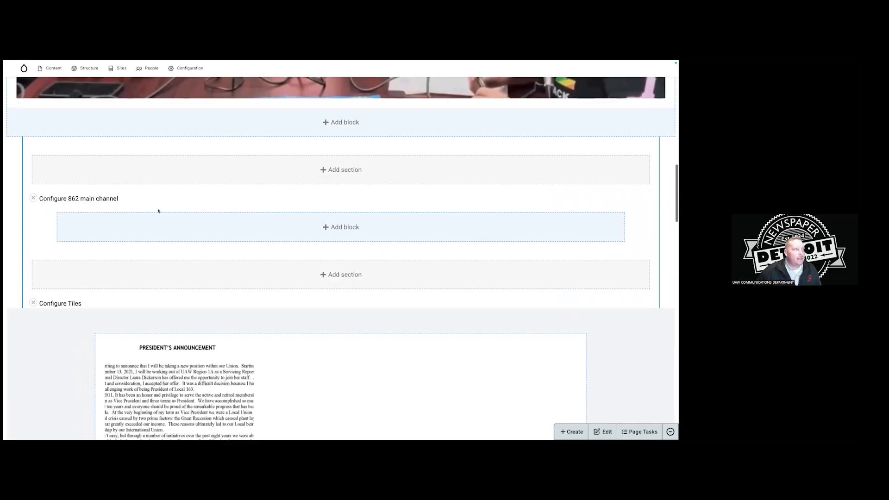
Add a text block titled 'UAW Local 862 Online' to the new section.
left_click(336, 226)
left_click(626, 108)
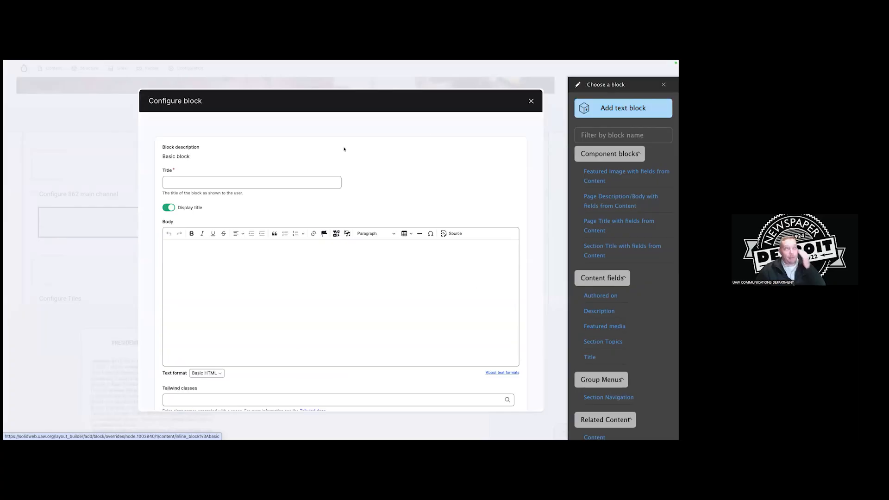
left_click(237, 182)
type("UAW ")
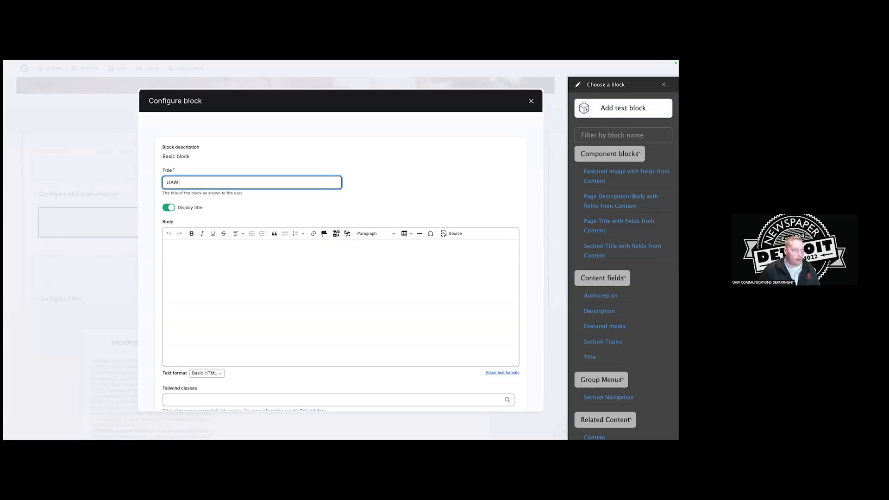
type("Local 862 Online")
Set the block body's text format to Raw HTML.
scroll(273, 215, "down", 1)
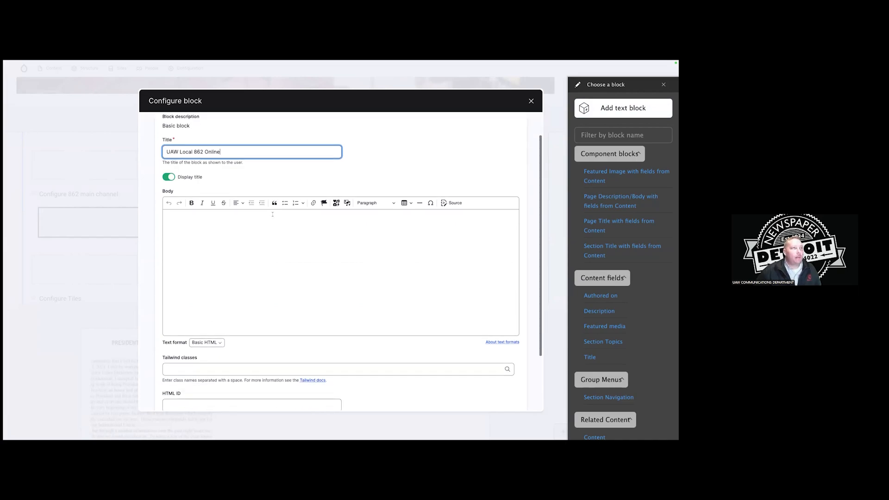
left_click(208, 341)
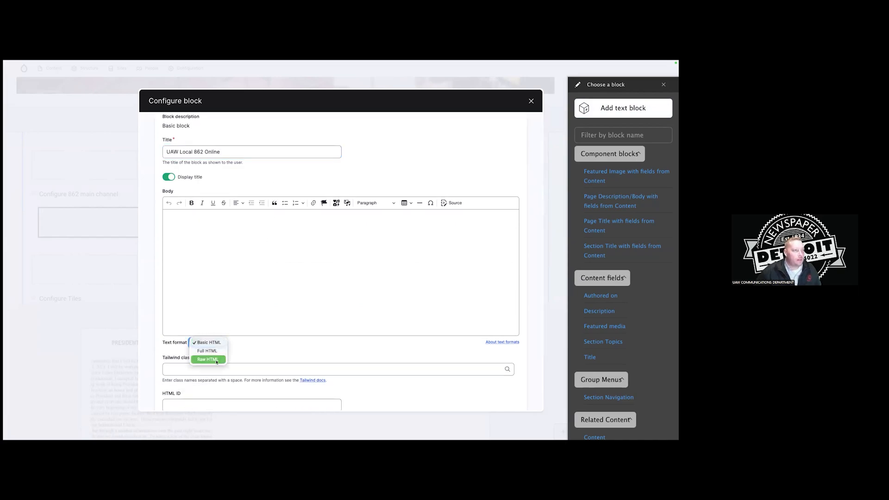
left_click(213, 359)
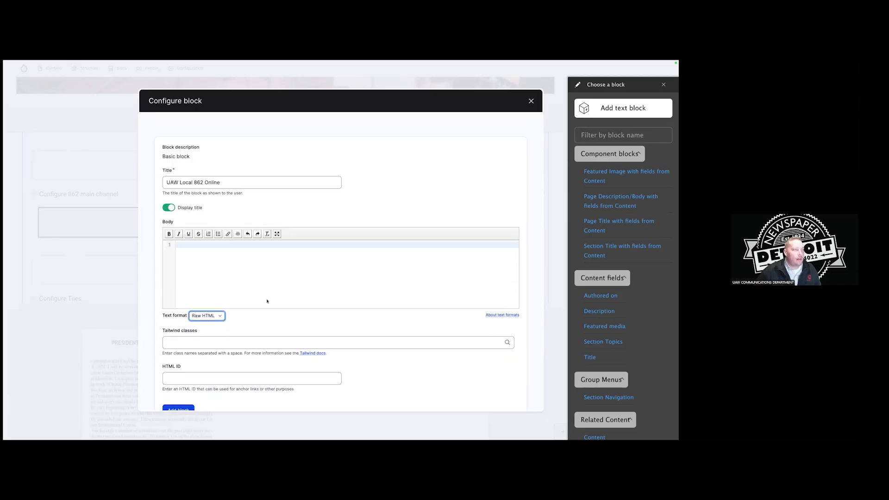
mouse_move(125, 64)
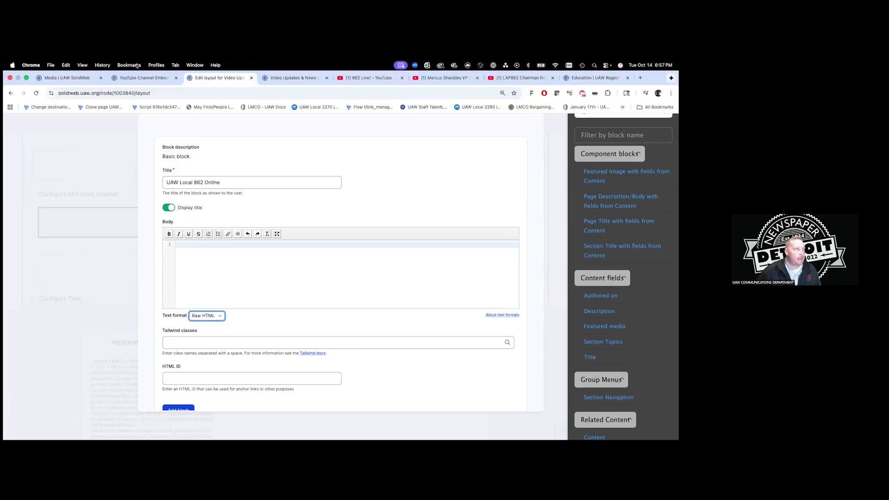
Copy the UAW 862 OnLine channel page URL from YouTube, then return to the embed generator.
left_click(163, 78)
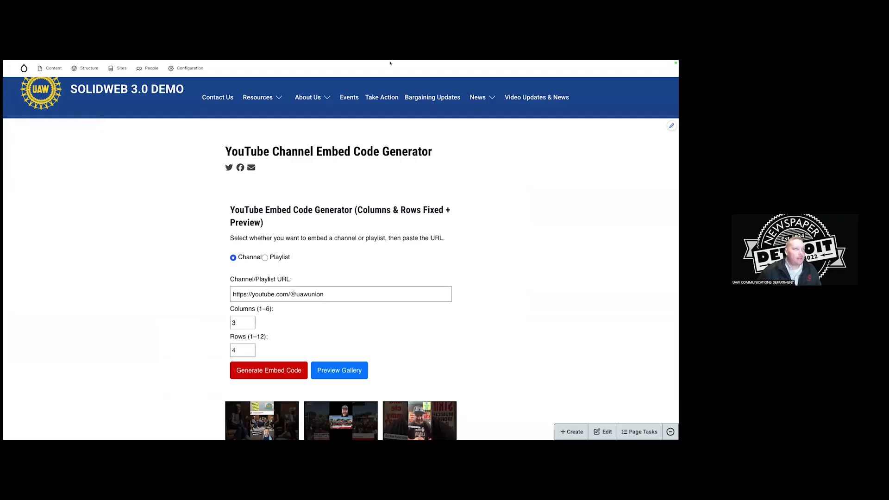
mouse_move(390, 63)
left_click(369, 78)
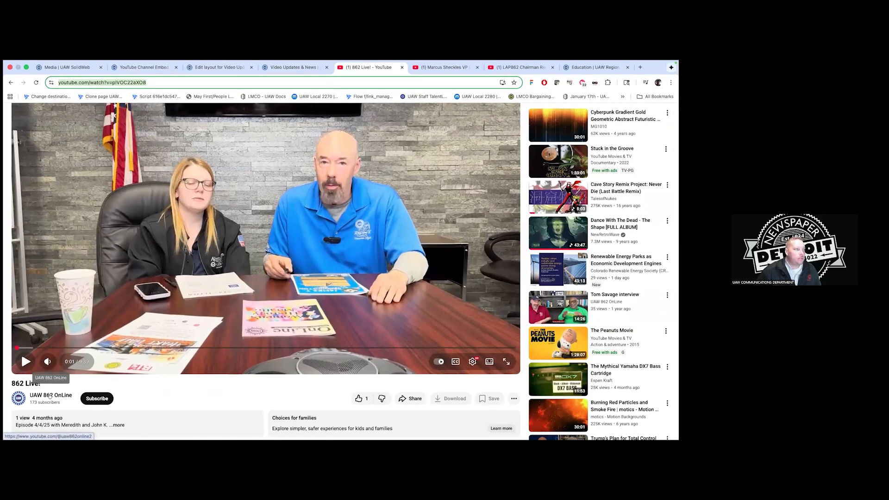
left_click(50, 395)
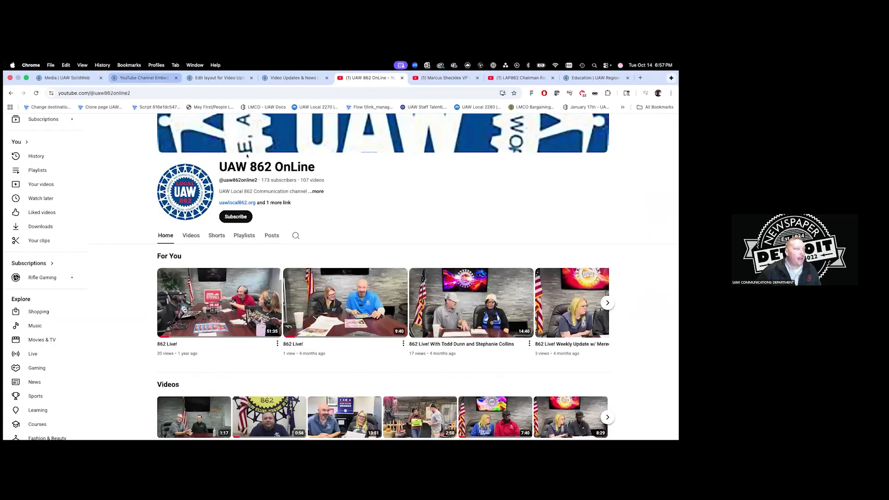
left_click(135, 92)
key("ctrl+c")
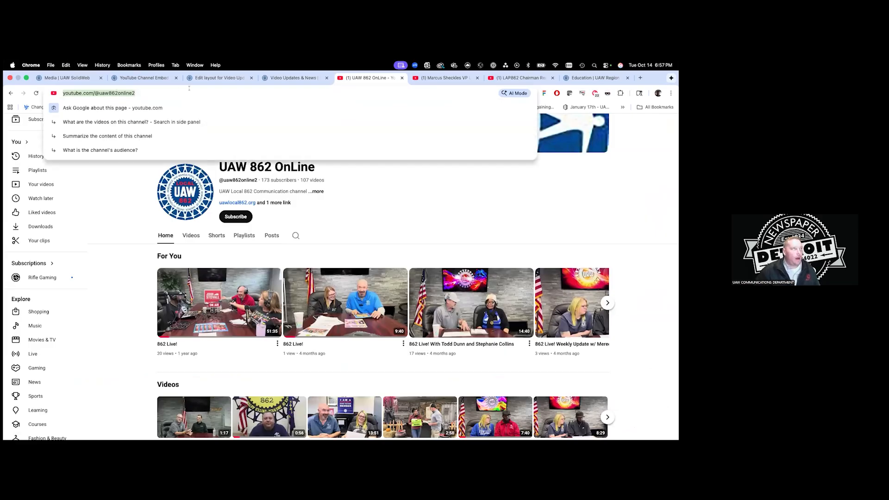
left_click(141, 79)
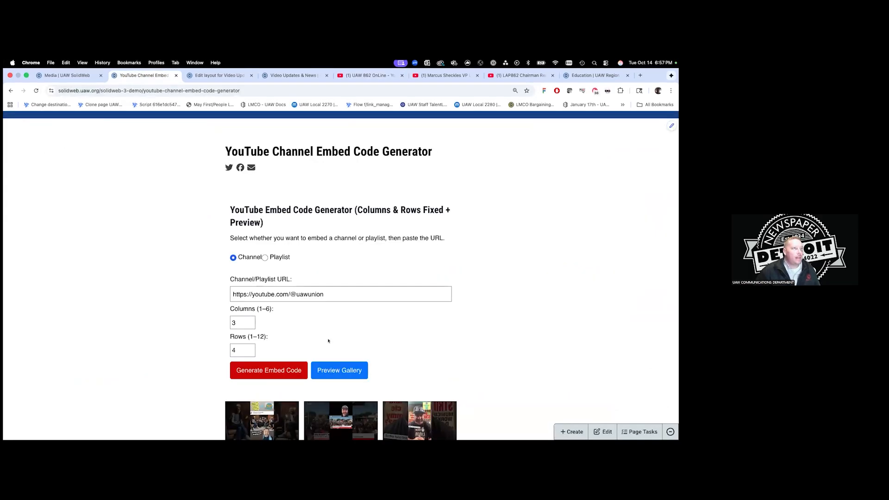
Replace the generator's channel URL with the 862 channel address, set 2 rows, and preview the gallery.
triple_click(288, 293)
key("ctrl+v")
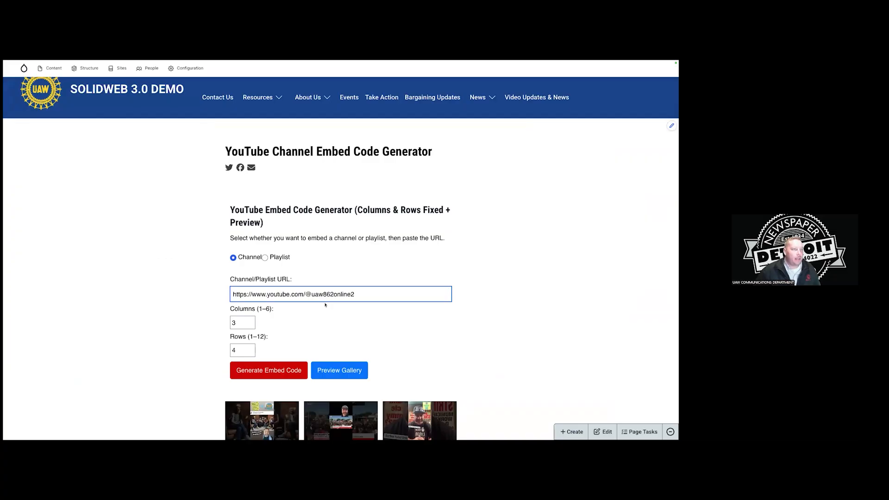
scroll(289, 294, "down", 1)
scroll(269, 288, "down", 1)
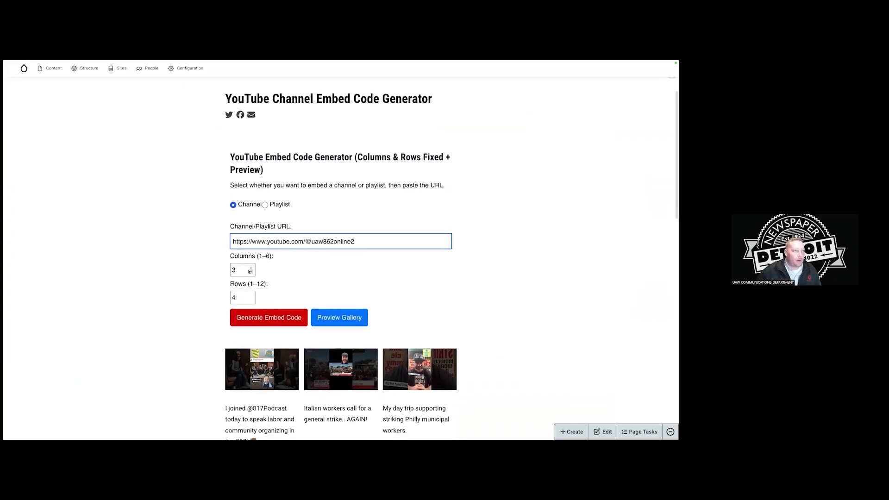
left_click(250, 300)
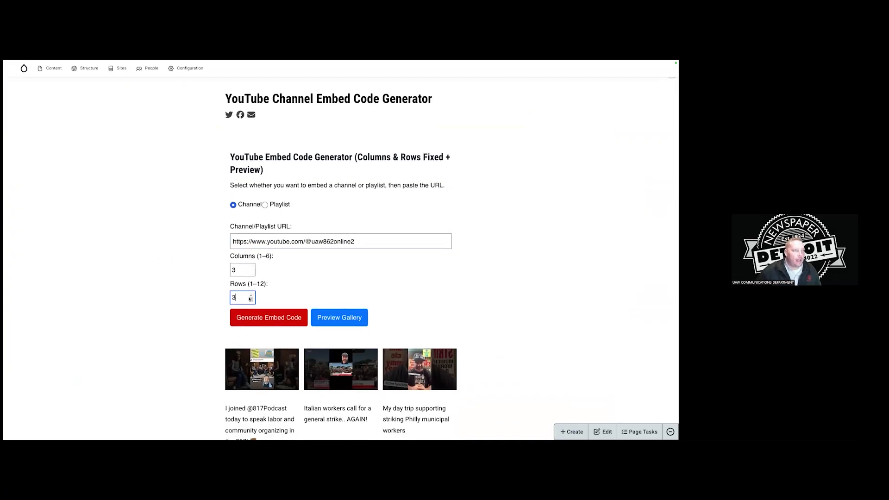
scroll(285, 294, "down", 1)
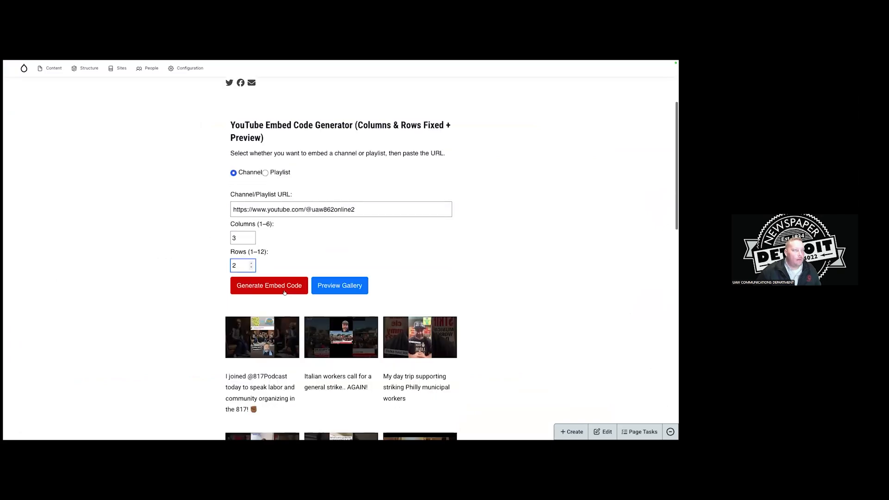
left_click(347, 285)
Generate the 3×2 gallery embed code and copy it to the clipboard.
scroll(485, 291, "down", 3)
scroll(468, 290, "up", 3)
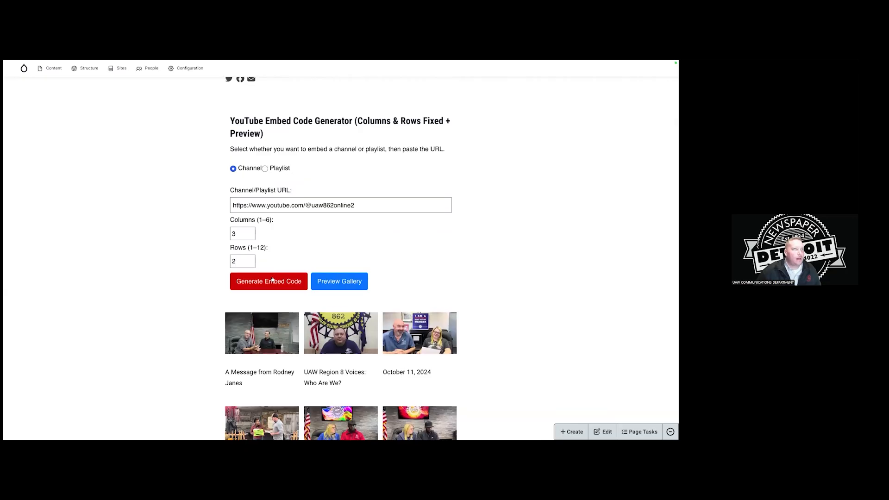
left_click(273, 280)
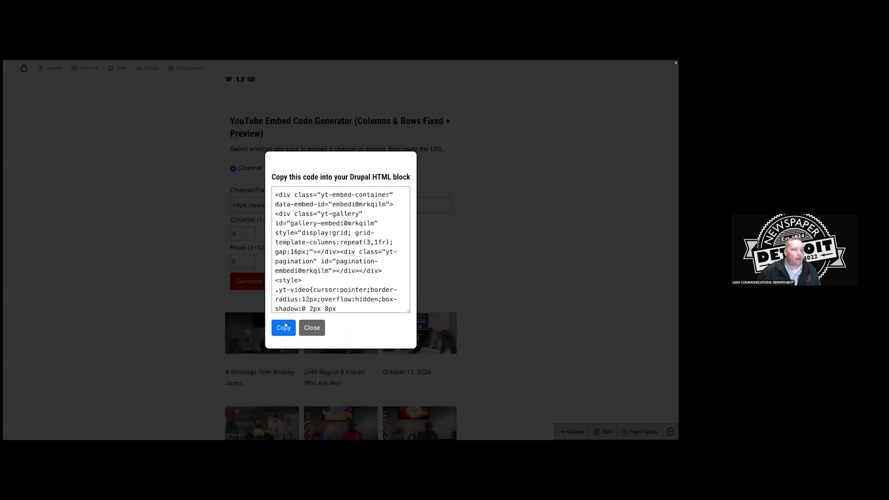
left_click(286, 324)
left_click(399, 137)
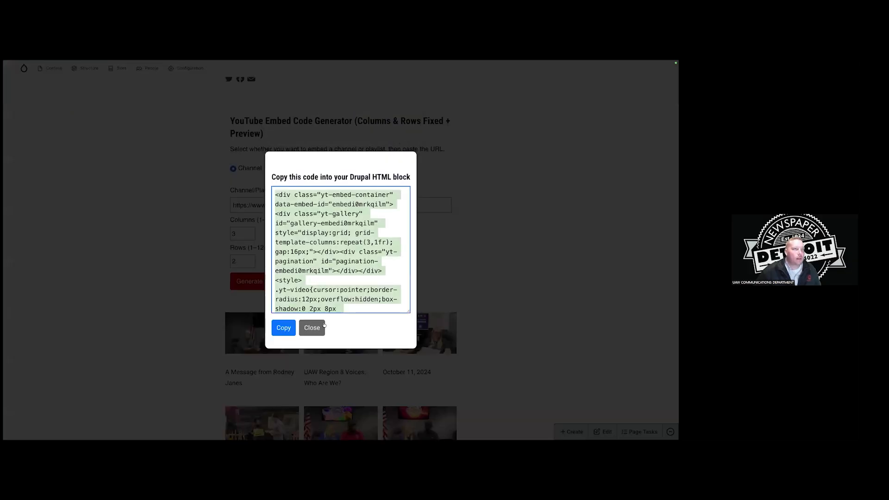
left_click(312, 327)
Paste the gallery embed code into the 'UAW Local 862 Online' block body and add it to the section.
mouse_move(83, 60)
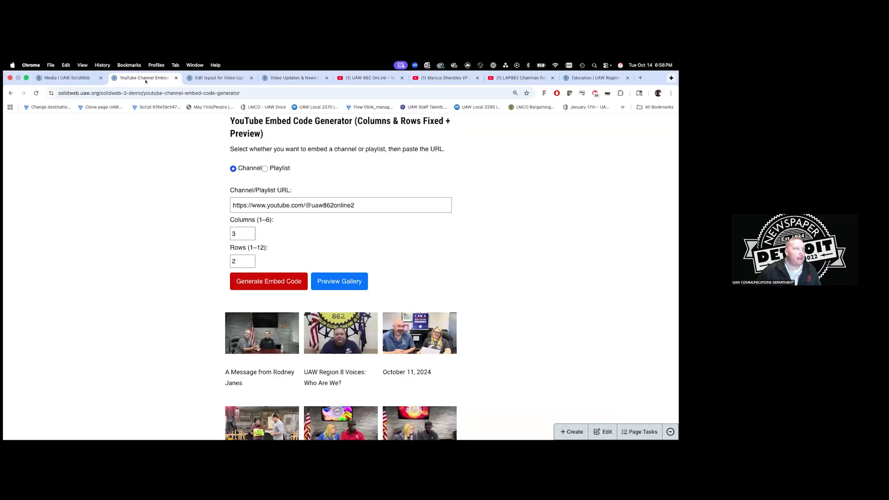
left_click(202, 78)
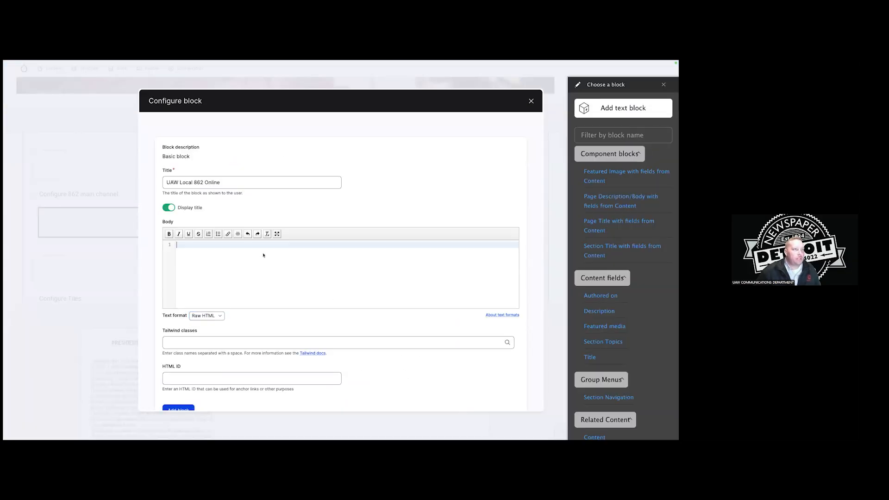
key("super+v")
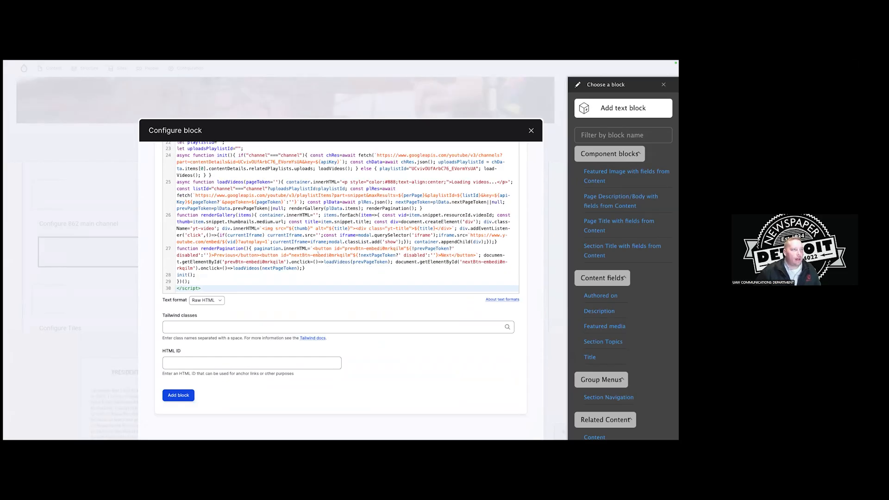
left_click(178, 395)
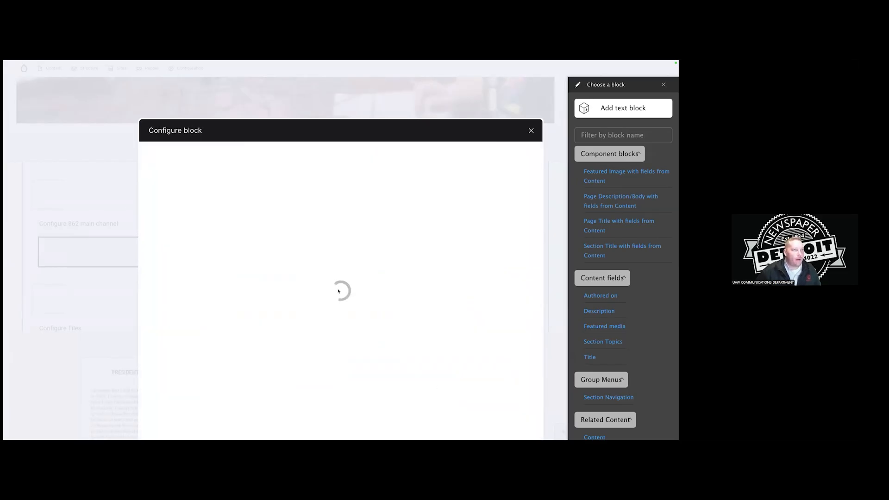
scroll(407, 289, "down", 3)
scroll(407, 288, "down", 6)
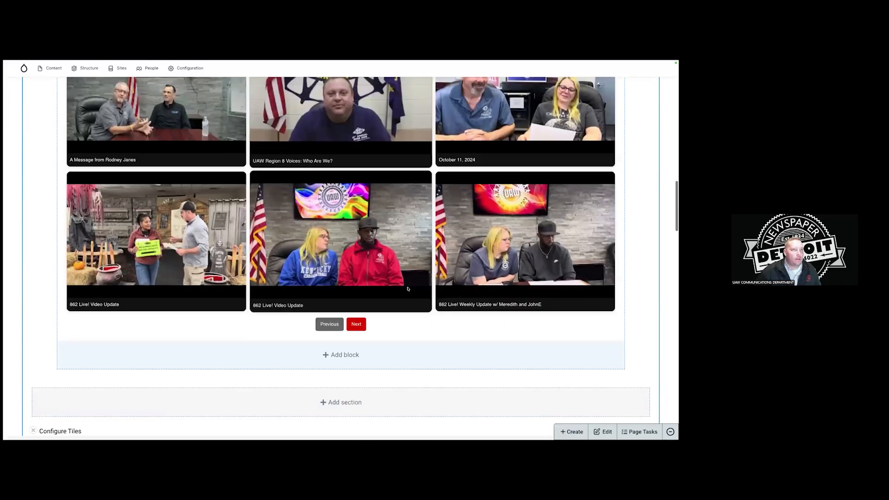
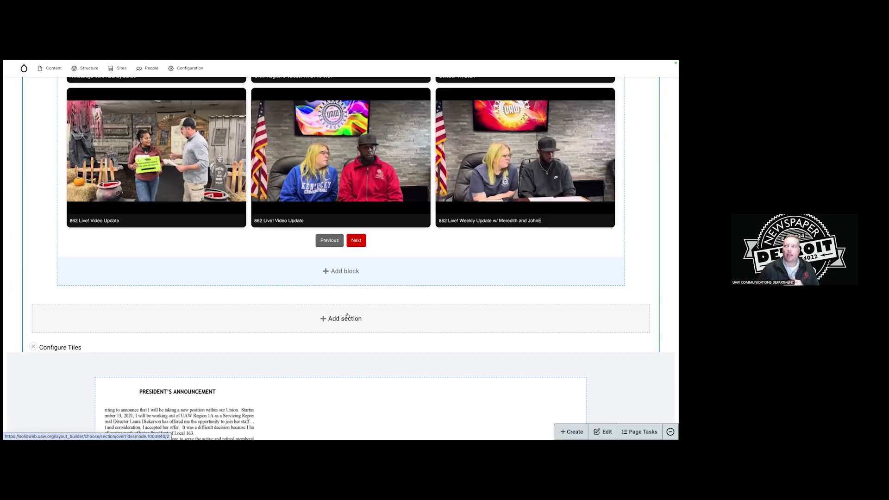
Start a new section with a two-column, edge-to-edge layout.
left_click(347, 316)
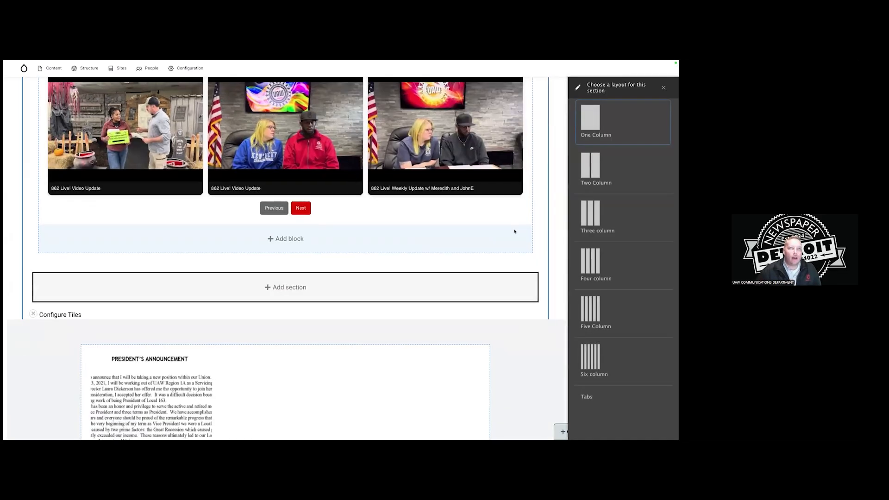
left_click(596, 171)
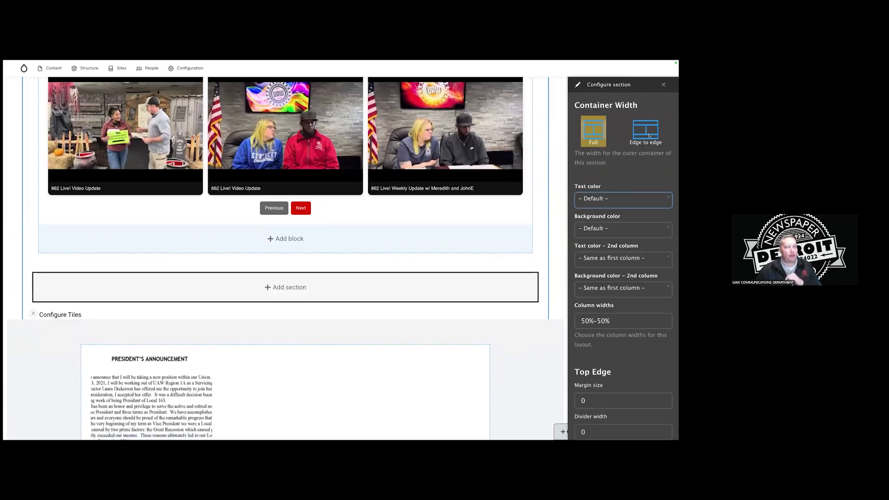
left_click(649, 136)
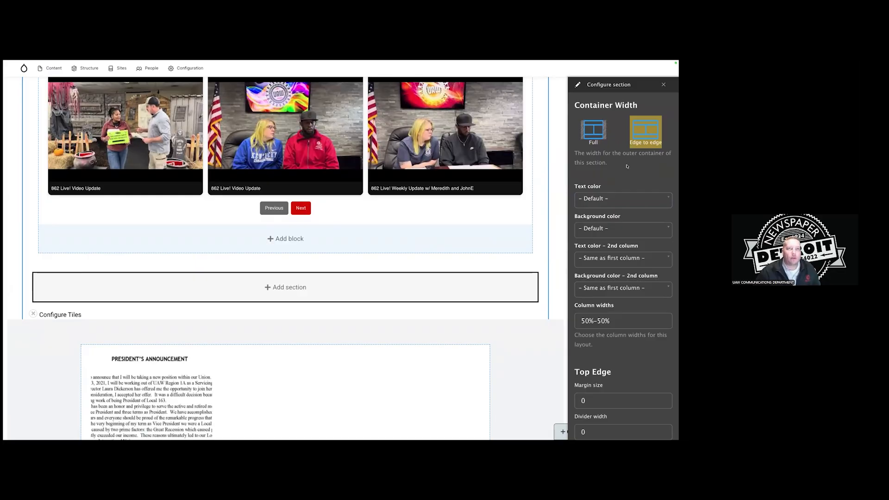
scroll(627, 166, "down", 1)
scroll(624, 163, "up", 1)
scroll(624, 164, "down", 1)
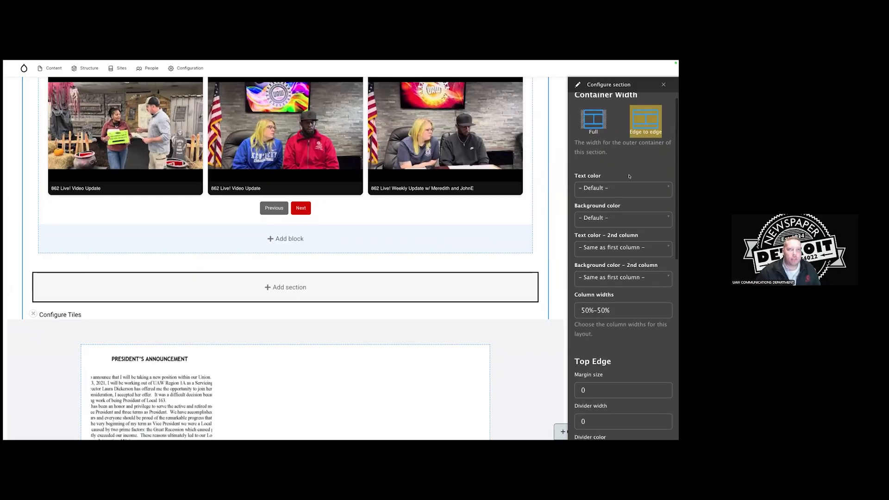
Set the section text colour to primary-dark and its background to neutral-2.
left_click(626, 190)
left_click(617, 263)
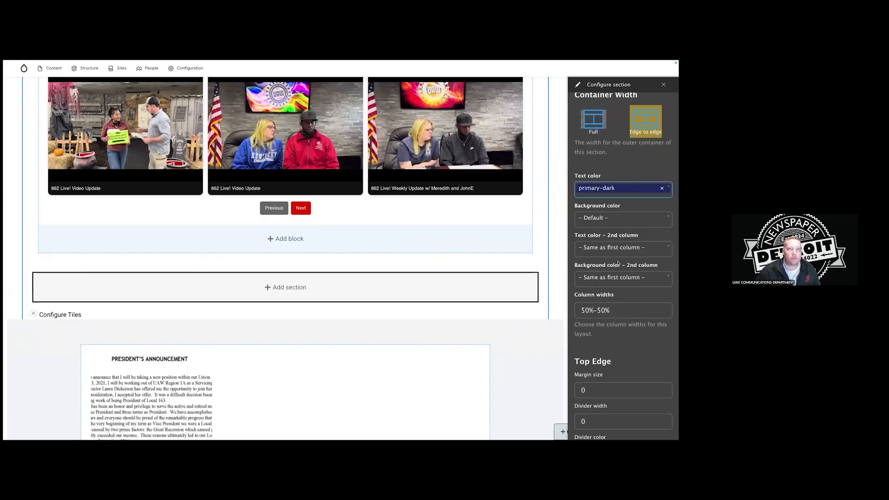
left_click(621, 217)
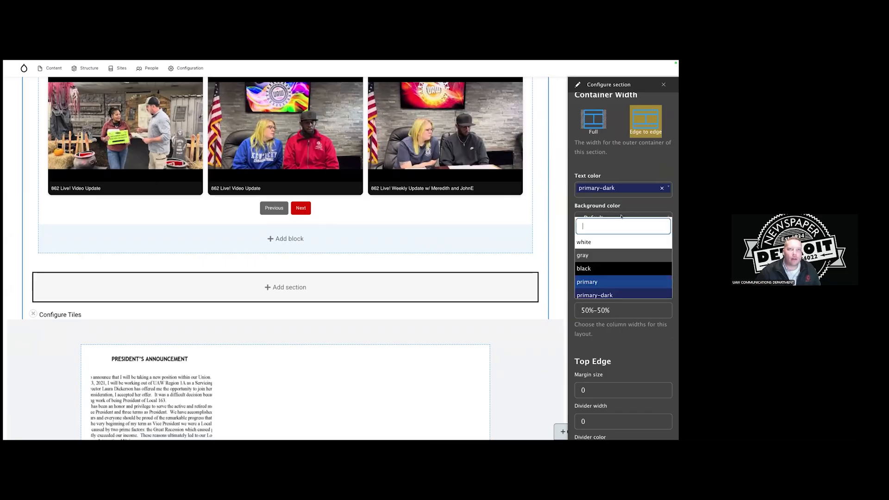
scroll(616, 257, "down", 5)
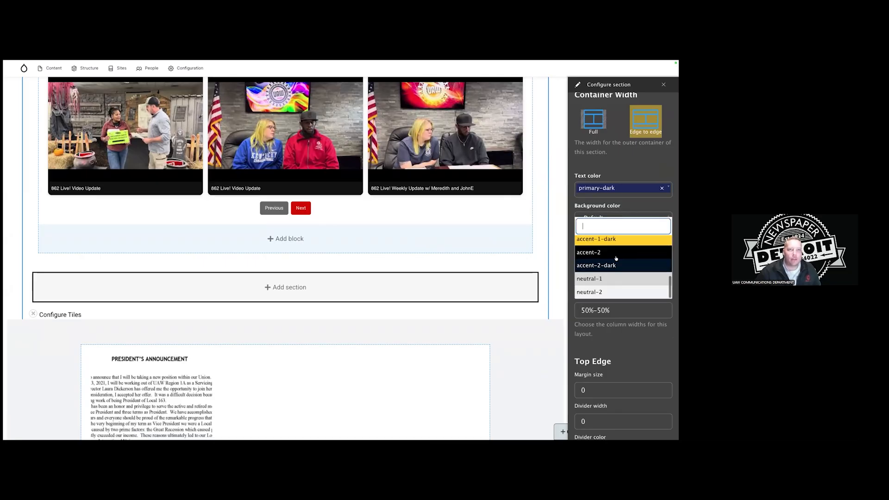
left_click(611, 292)
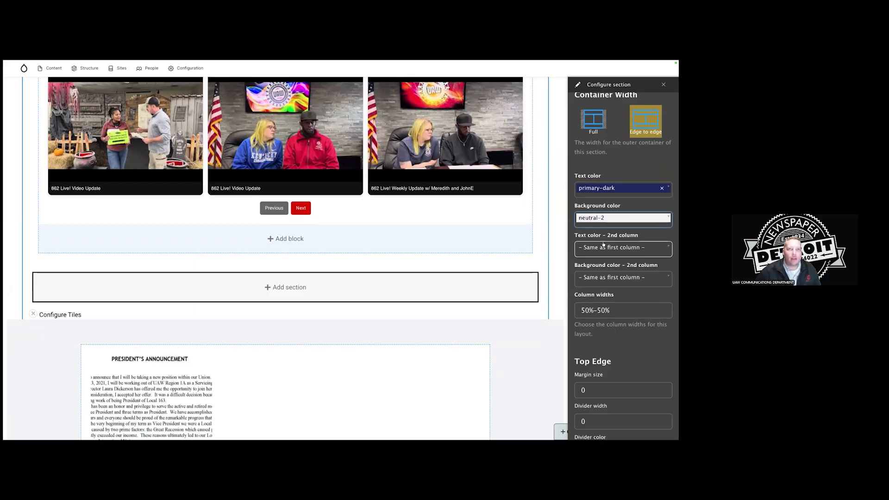
Set the top margin, bottom margin and side padding all to 1.5rem.
scroll(638, 249, "down", 1)
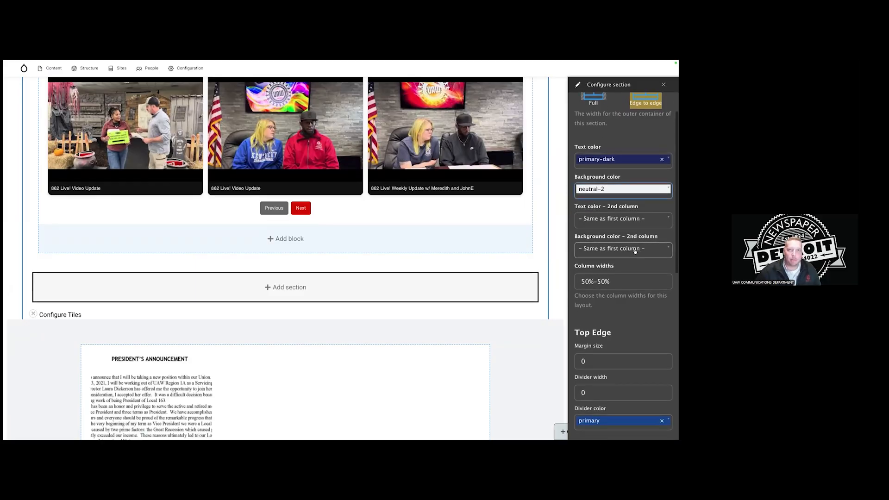
scroll(631, 249, "down", 2)
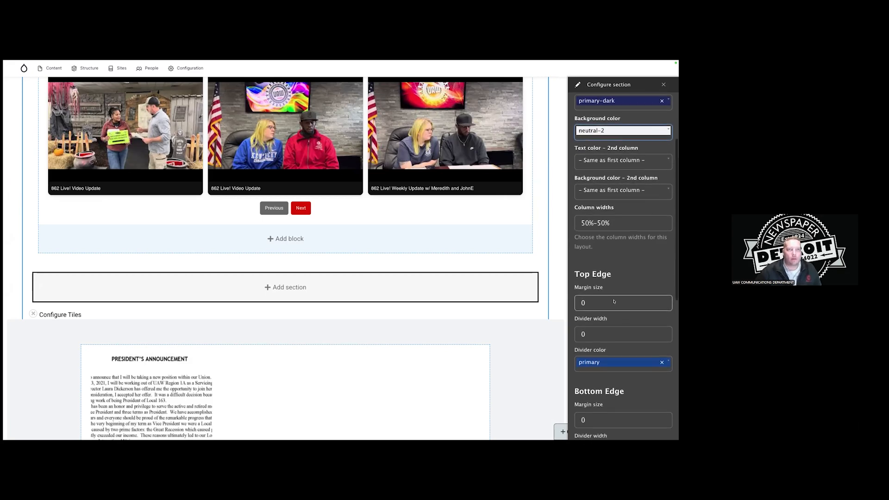
left_click(613, 300)
left_click(615, 329)
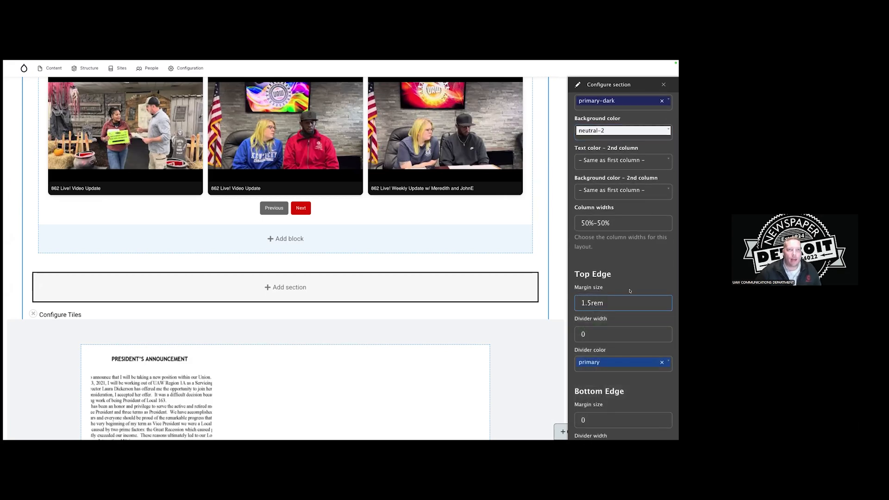
scroll(625, 291, "down", 6)
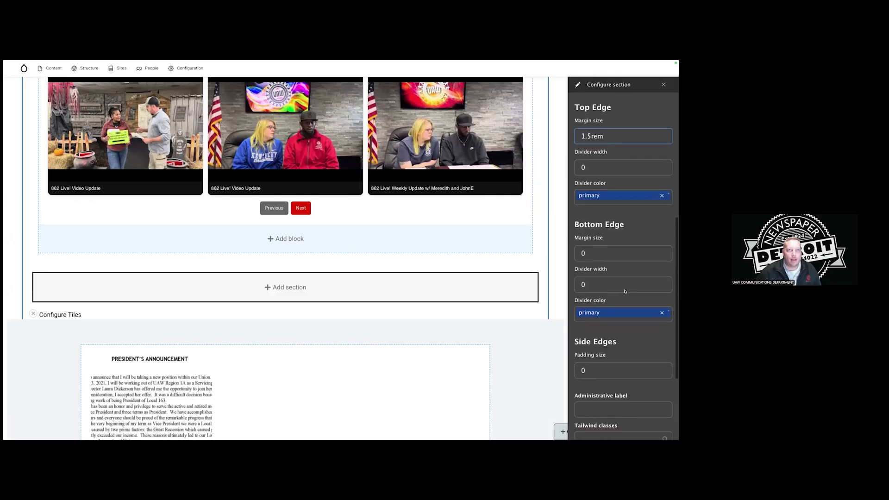
left_click(623, 247)
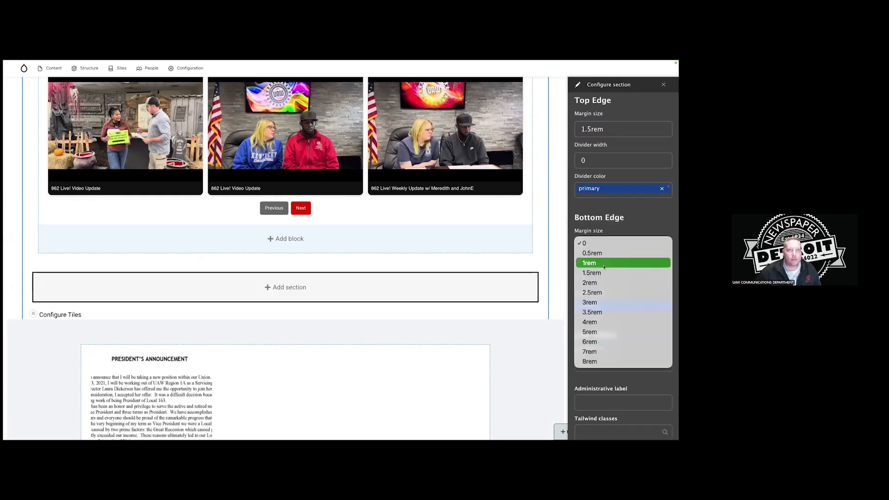
left_click(626, 268)
scroll(625, 268, "down", 3)
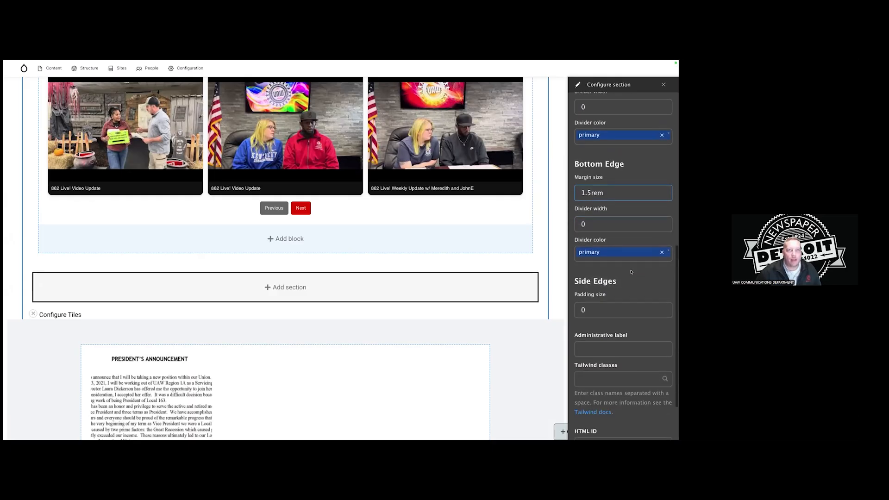
left_click(627, 274)
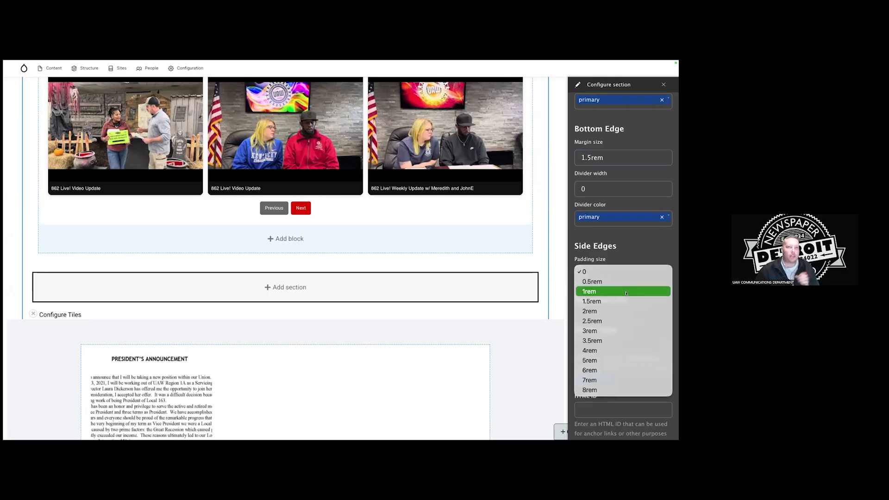
left_click(627, 301)
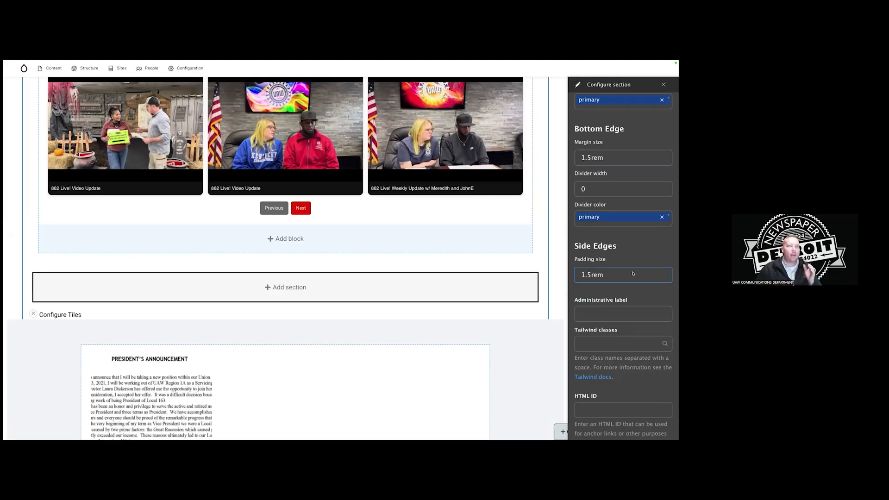
Give the section the administrative label 'VP and Chairman videos'.
scroll(633, 274, "down", 1)
left_click(620, 374)
left_click(602, 292)
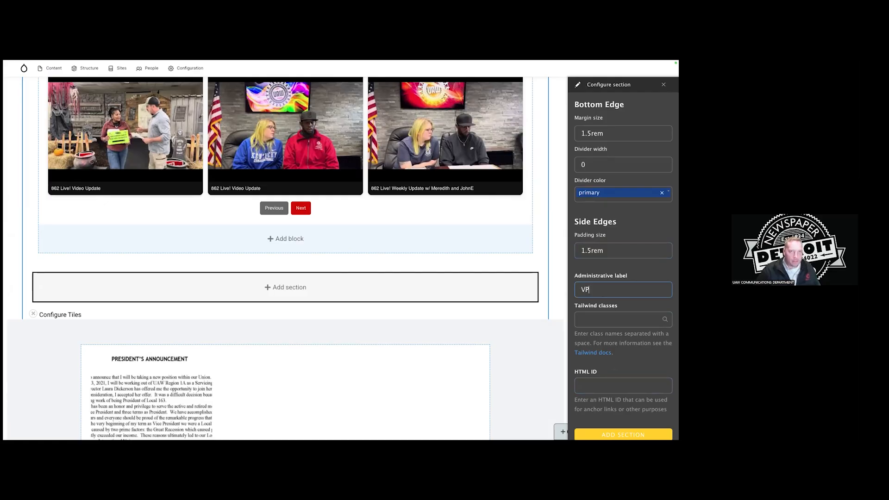
type("VP and Chairman ")
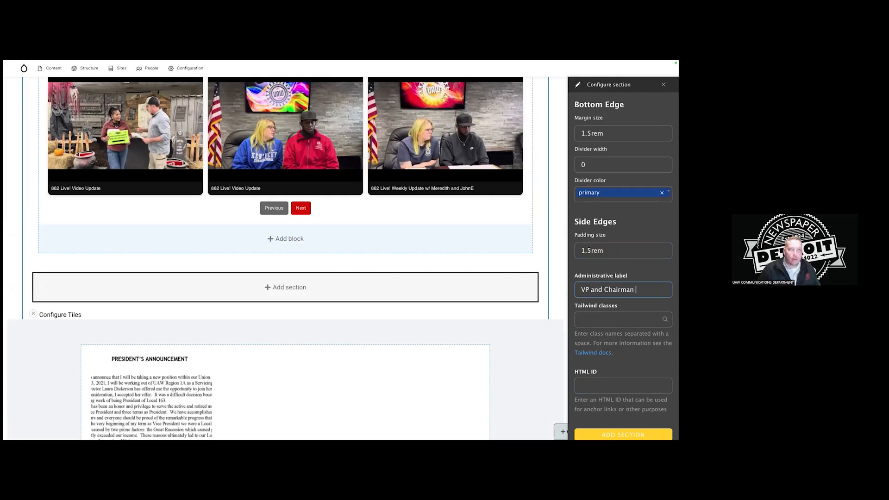
type("updates")
key("BackSpace")
key("BackSpace")
key("BackSpace")
key("BackSpace")
key("BackSpace")
type("videos")
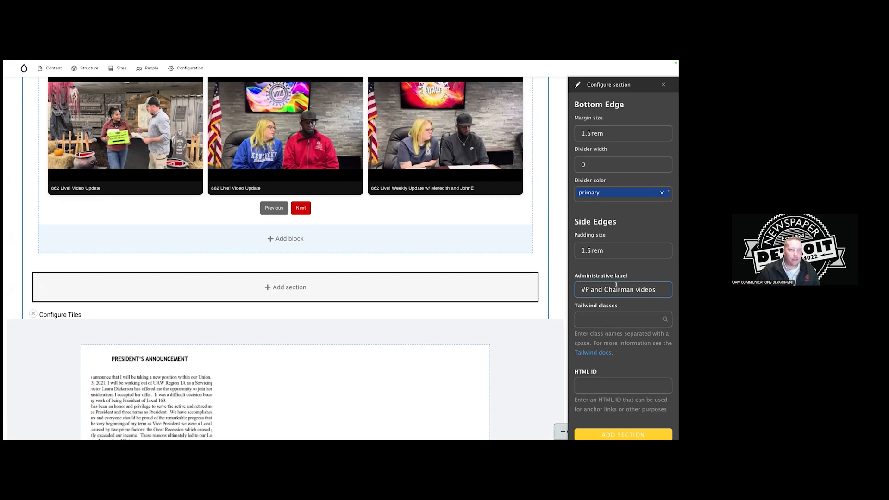
scroll(622, 320, "down", 1)
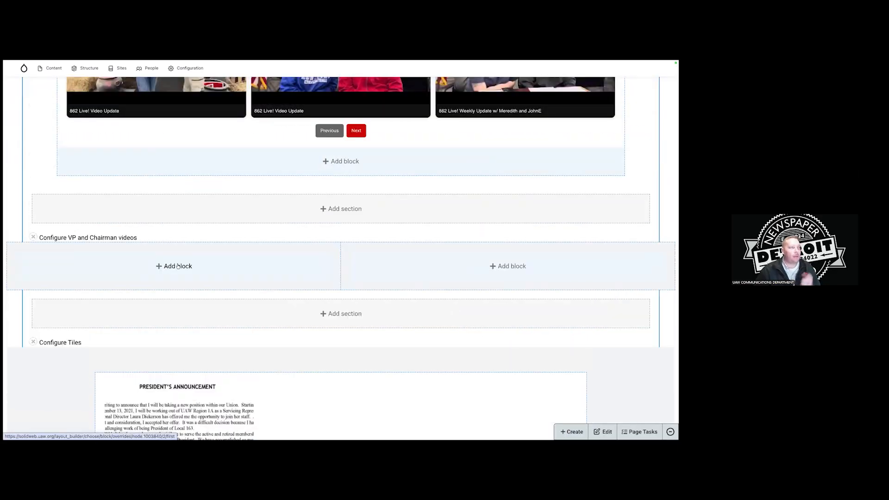
Create a left-column text block titled 'Vice President Update' with Raw HTML format, starting its HTML ID.
left_click(177, 266)
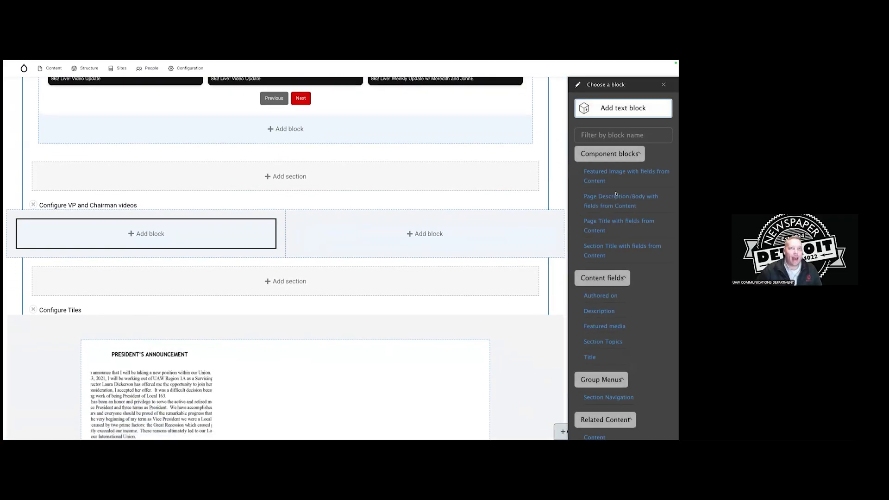
left_click(626, 108)
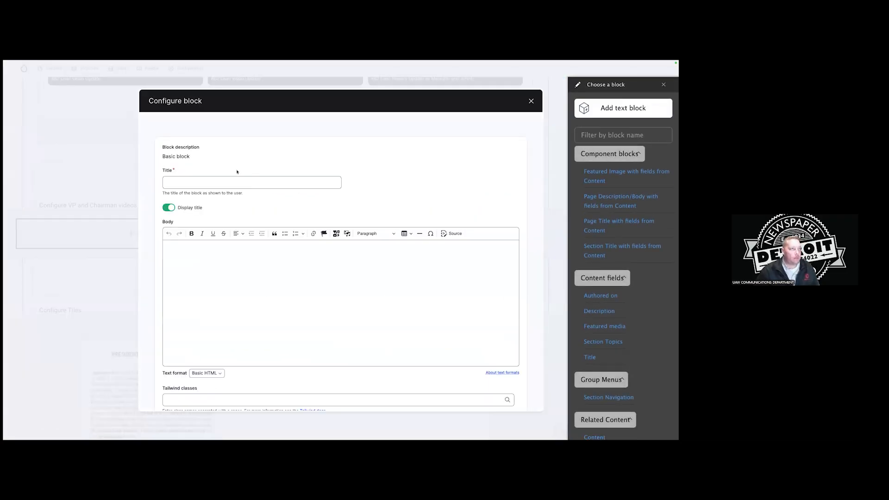
type("Vice President Updates")
scroll(253, 181, "down", 3)
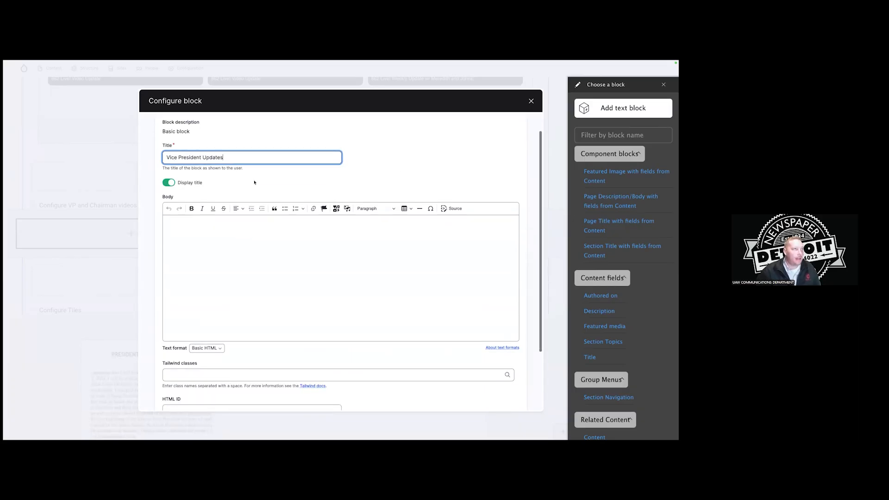
left_click(215, 307)
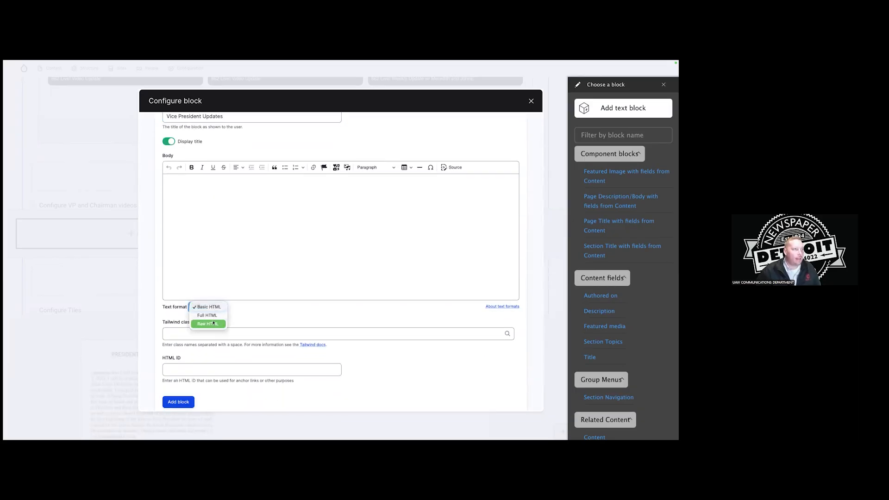
left_click(208, 324)
left_click(211, 334)
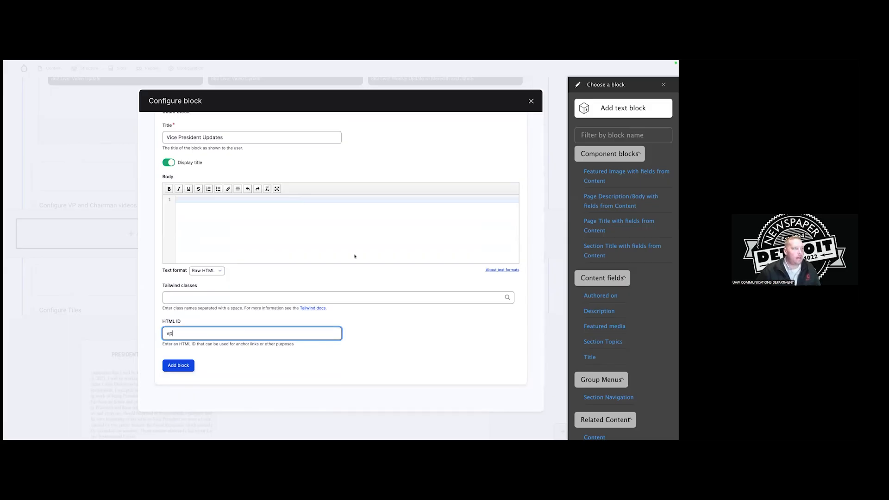
scroll(308, 299, "up", 2)
mouse_move(265, 63)
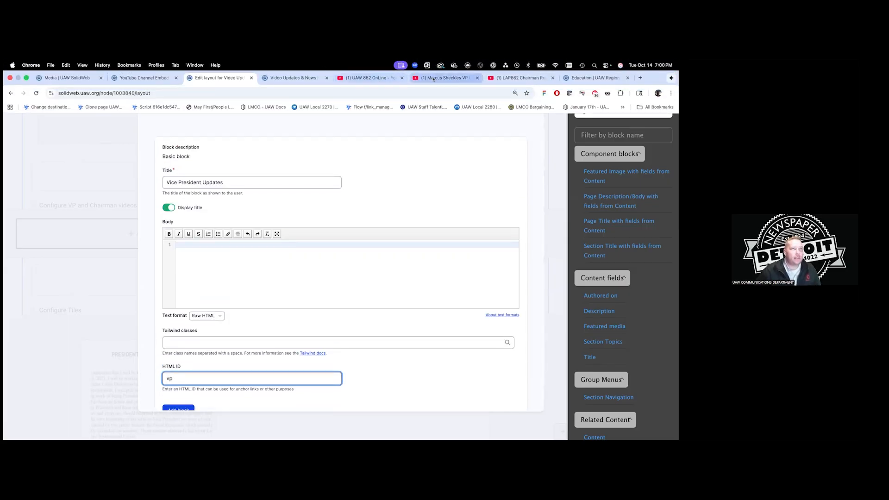
On the Vice President's YouTube channel, play his latest Local 862 video.
left_click(462, 78)
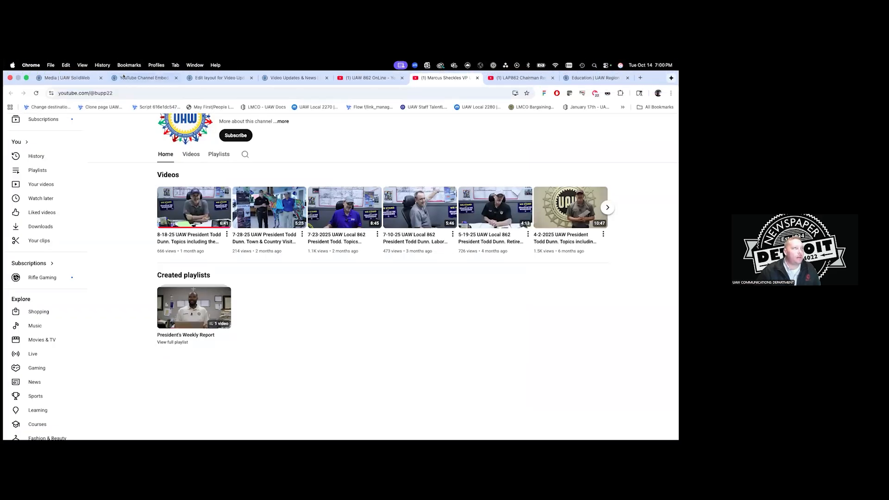
left_click(119, 88)
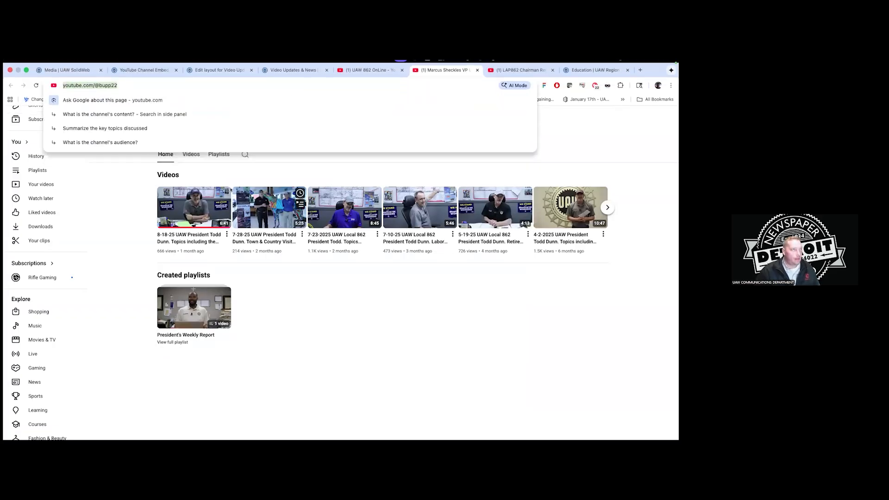
left_click(205, 235)
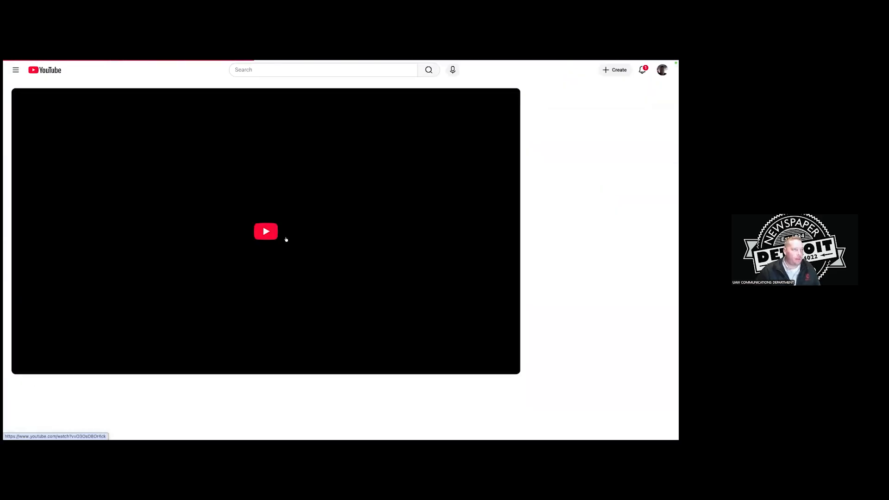
left_click(317, 226)
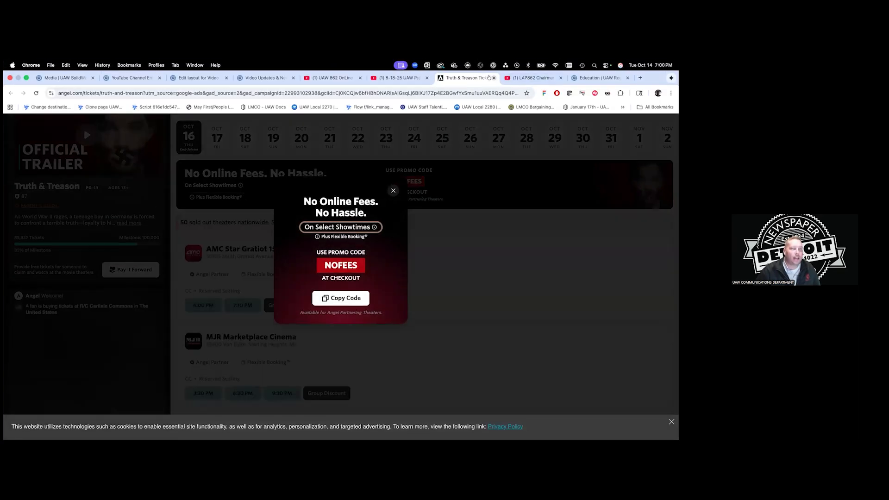
left_click(493, 77)
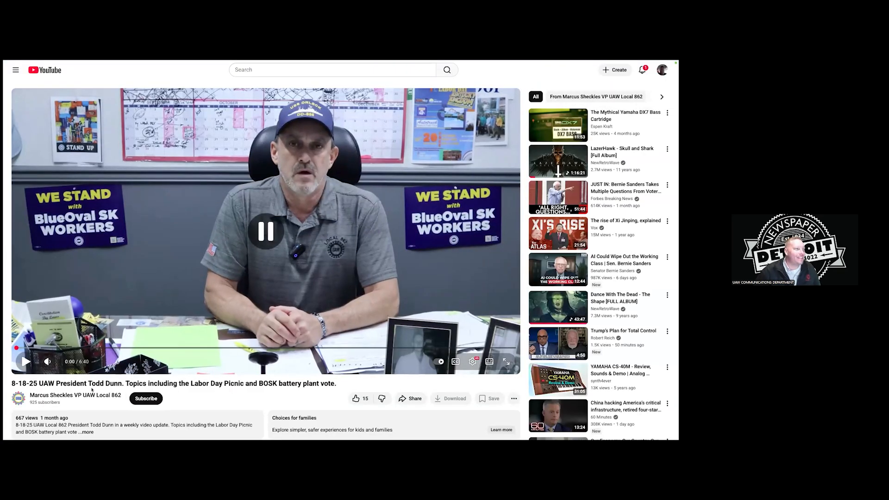
Return to the video's channel page and select its web address.
left_click(74, 395)
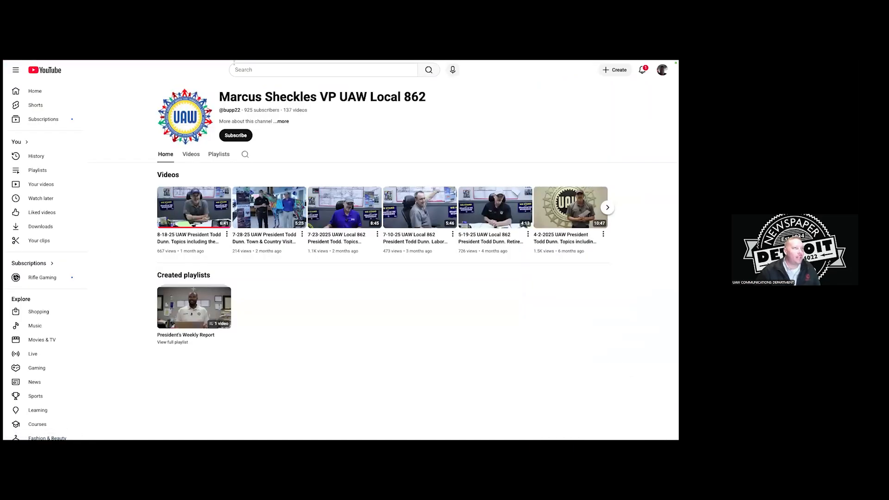
mouse_move(234, 60)
left_click(114, 90)
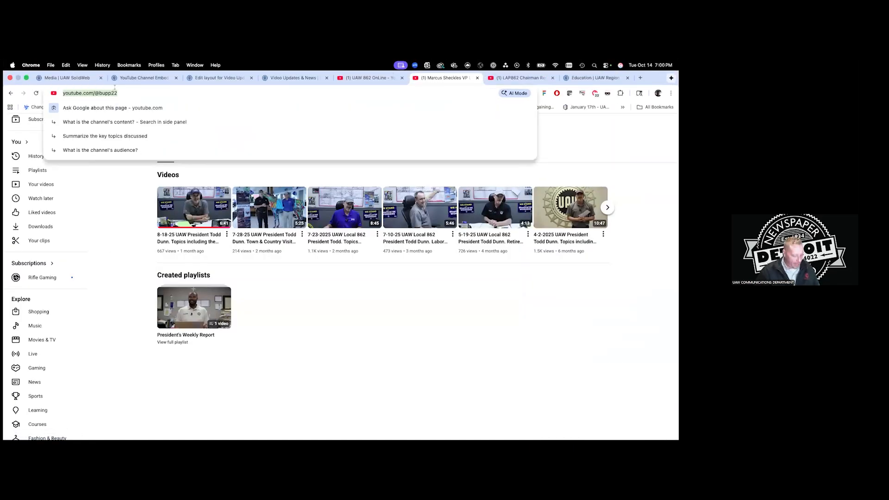
Replace the generator's channel URL with the VP channel, set 2 columns, and preview.
left_click(152, 77)
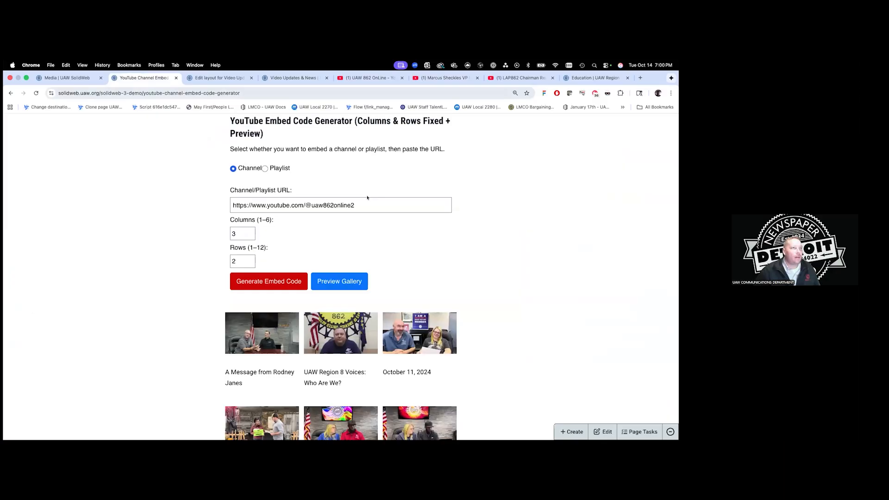
triple_click(374, 205)
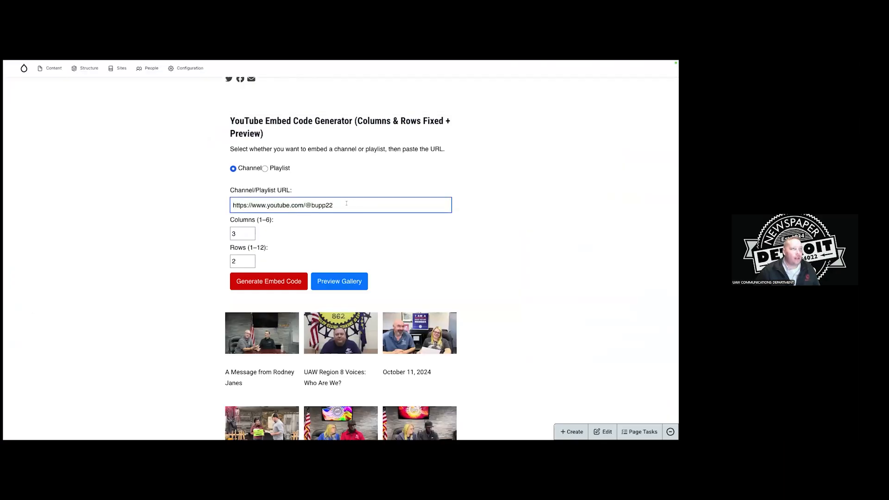
left_click(251, 235)
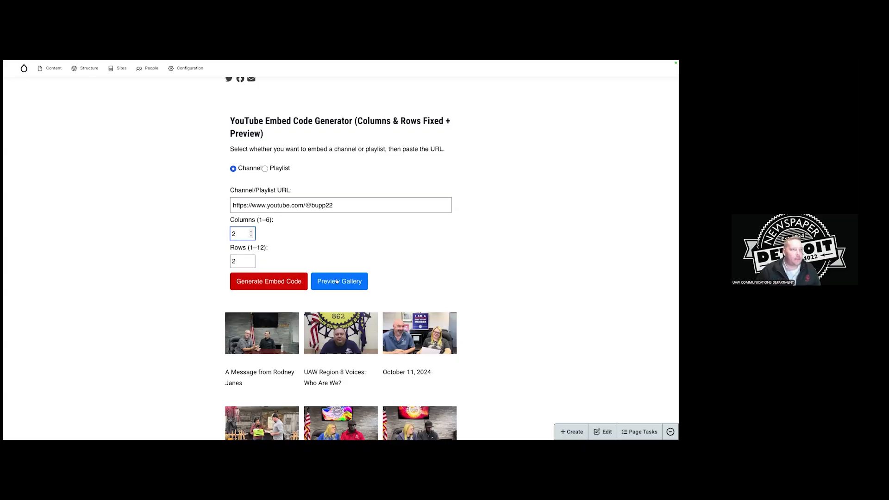
left_click(337, 281)
scroll(407, 261, "down", 3)
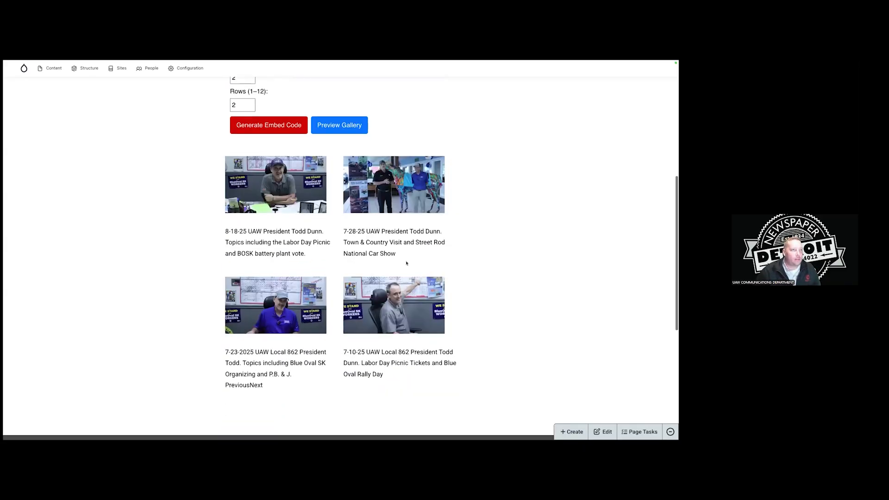
scroll(394, 260, "up", 3)
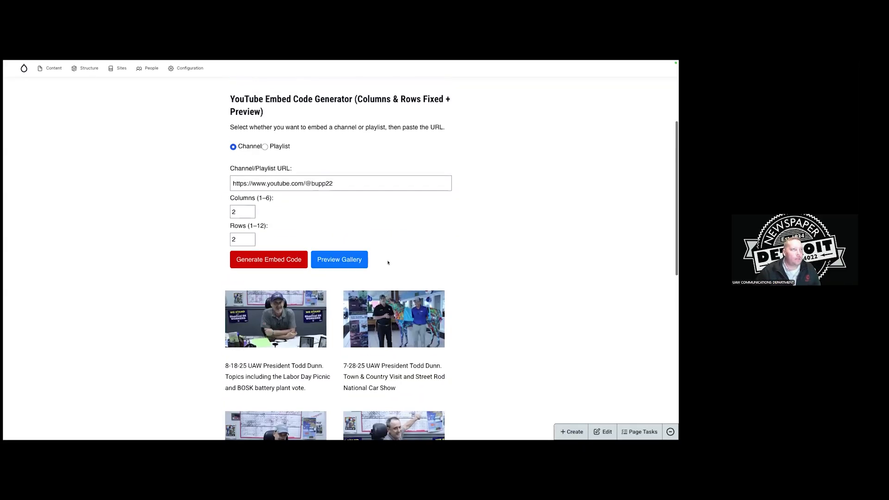
Generate and copy the 2×2 gallery embed code, then return to the layout editor.
left_click(280, 258)
left_click(280, 327)
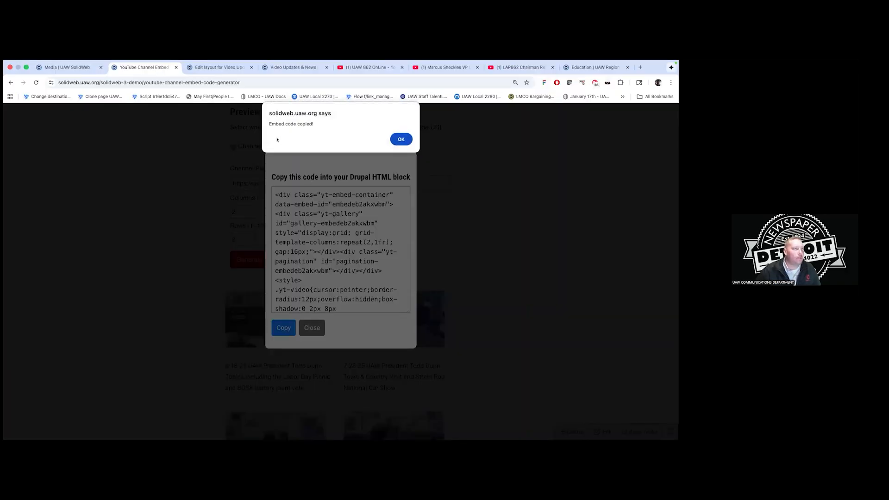
left_click(407, 139)
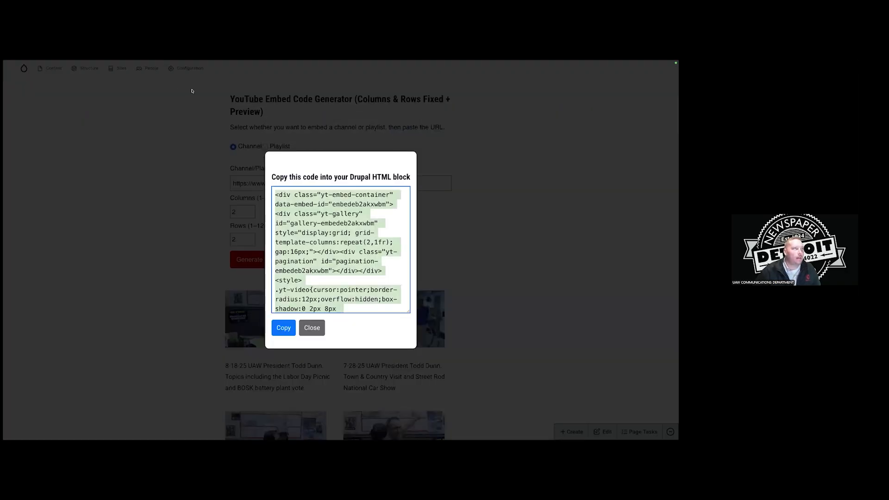
left_click(312, 328)
left_click(215, 77)
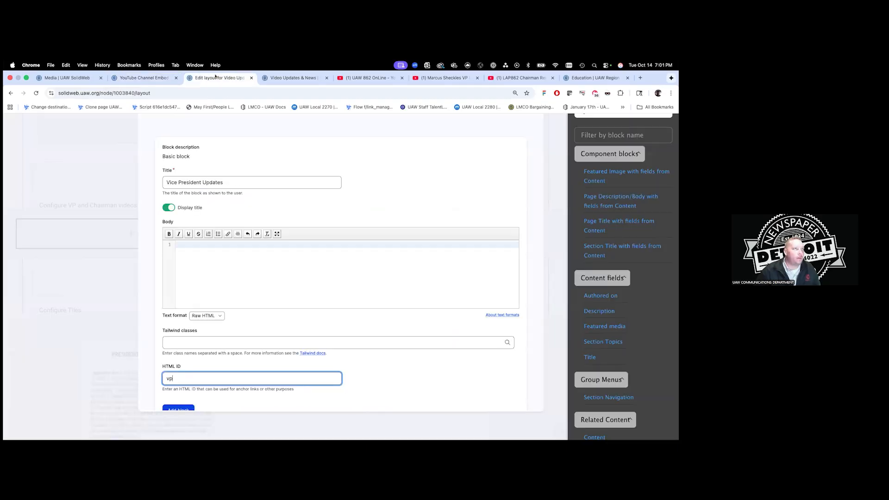
Paste the 2×2 gallery embed code into the Vice President Updates body and add the block.
left_click(270, 271)
key("super+v")
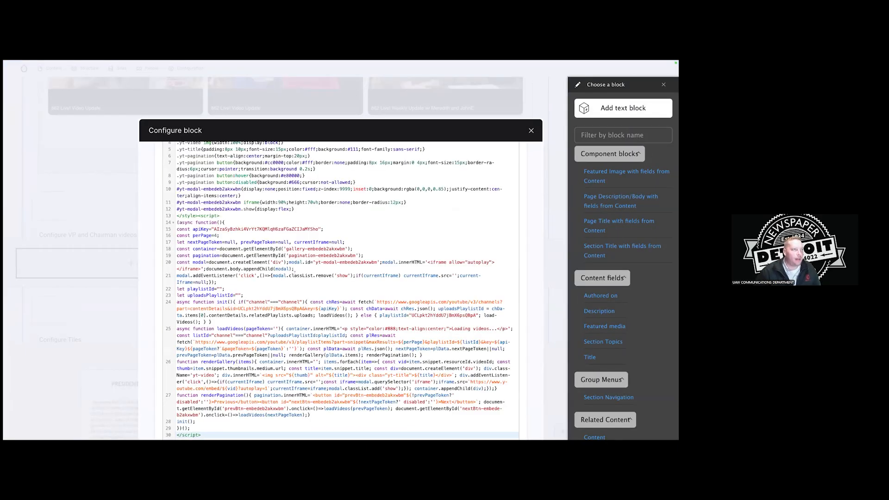
scroll(293, 269, "down", 3)
left_click(185, 392)
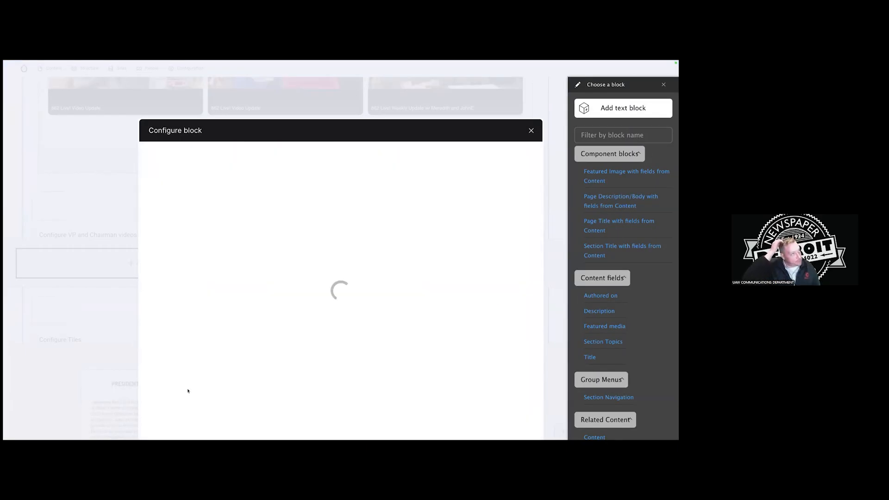
scroll(351, 316, "down", 10)
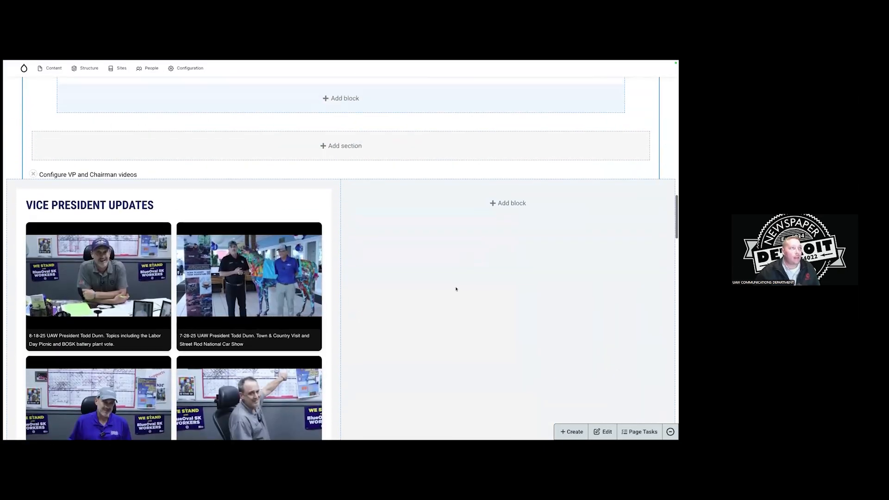
left_click(507, 203)
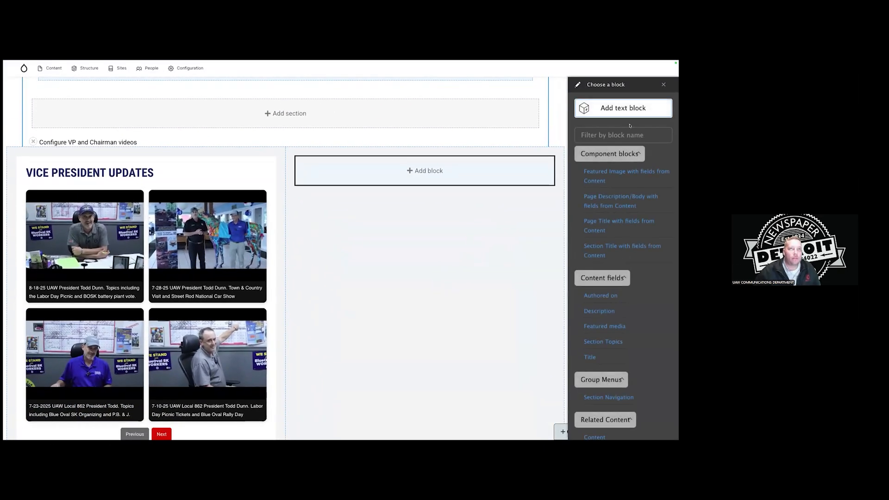
Create a right-column text block titled 'Chairman Updates' with its body in Raw HTML format.
left_click(617, 109)
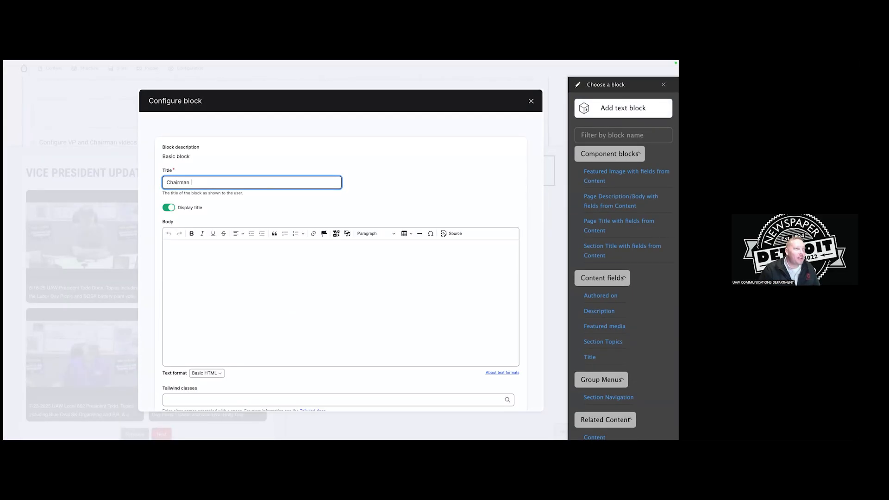
scroll(272, 199, "down", 2)
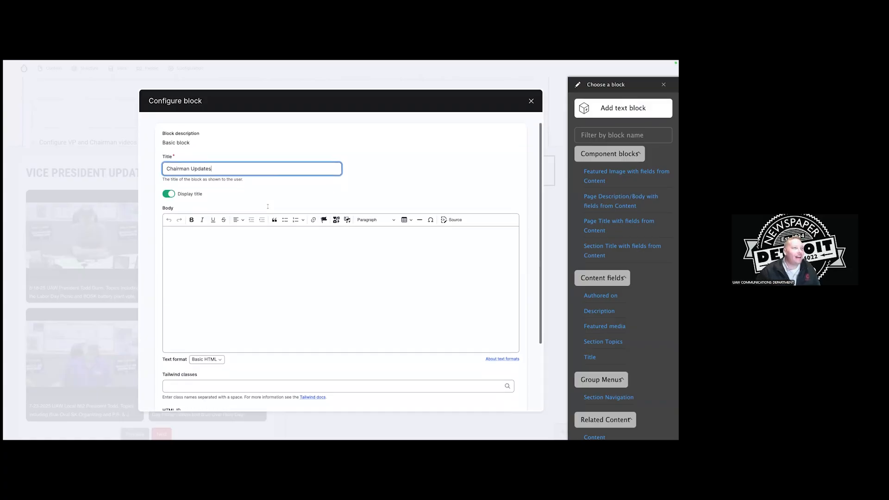
left_click(209, 343)
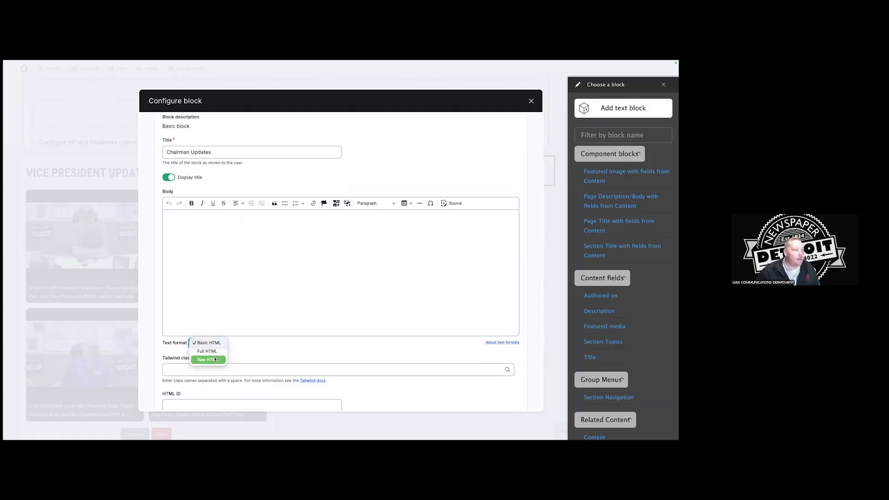
left_click(209, 359)
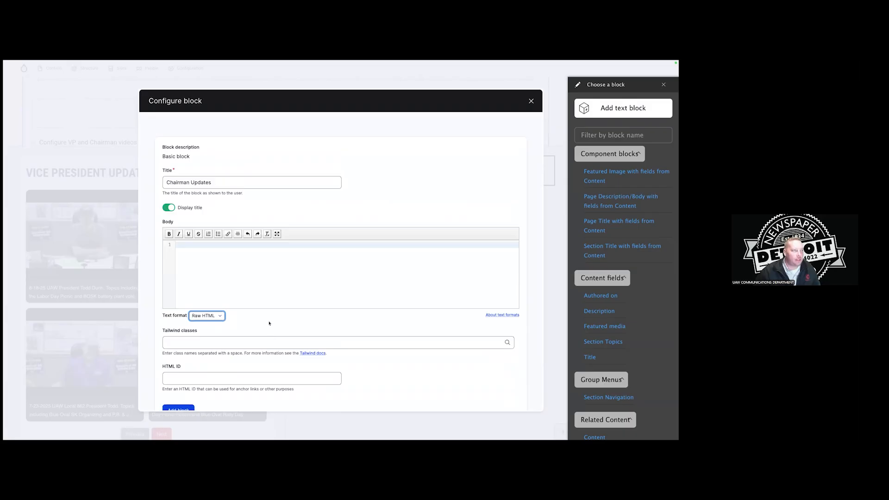
left_click(206, 315)
left_click(264, 318)
mouse_move(337, 63)
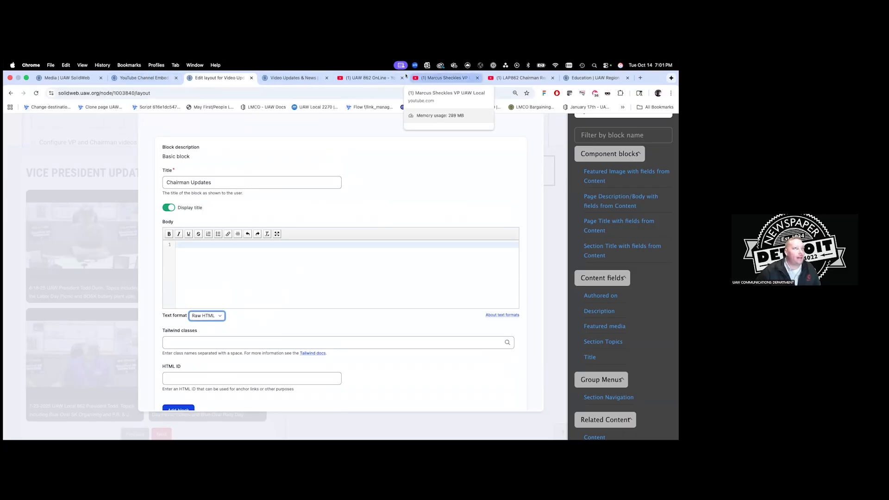
Go to the chairman's YouTube channel and view its playlists.
left_click(512, 77)
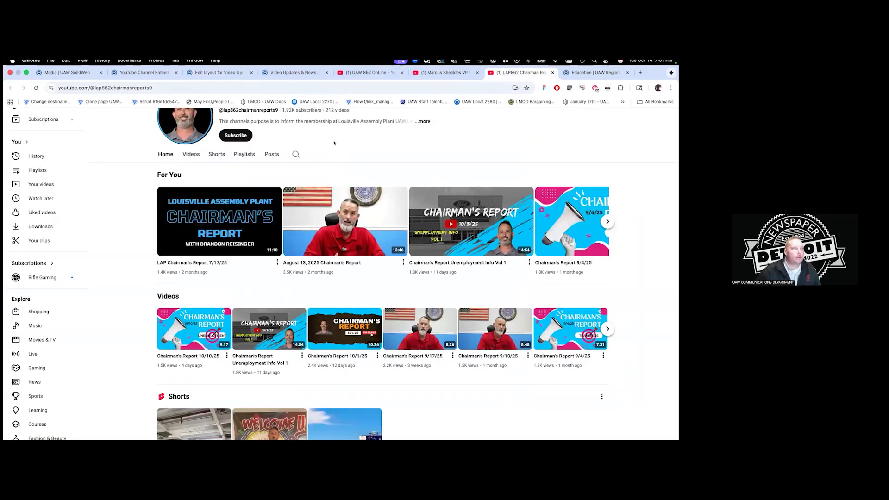
left_click(160, 93)
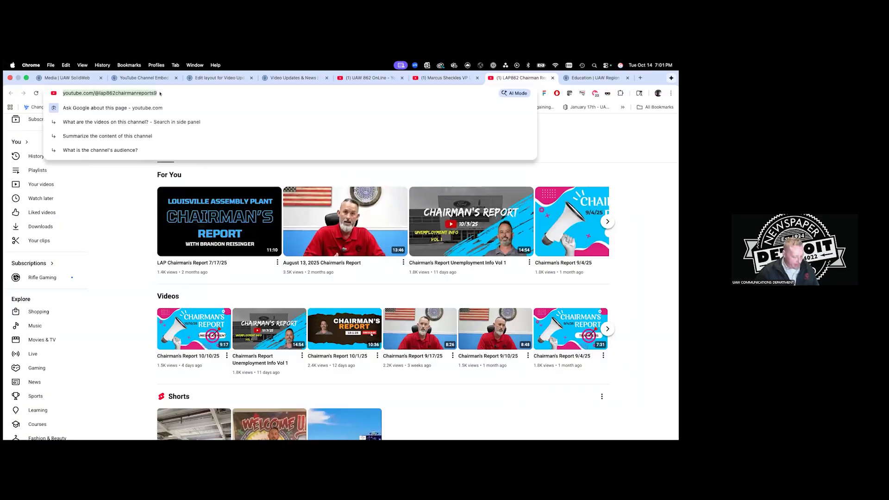
left_click(280, 172)
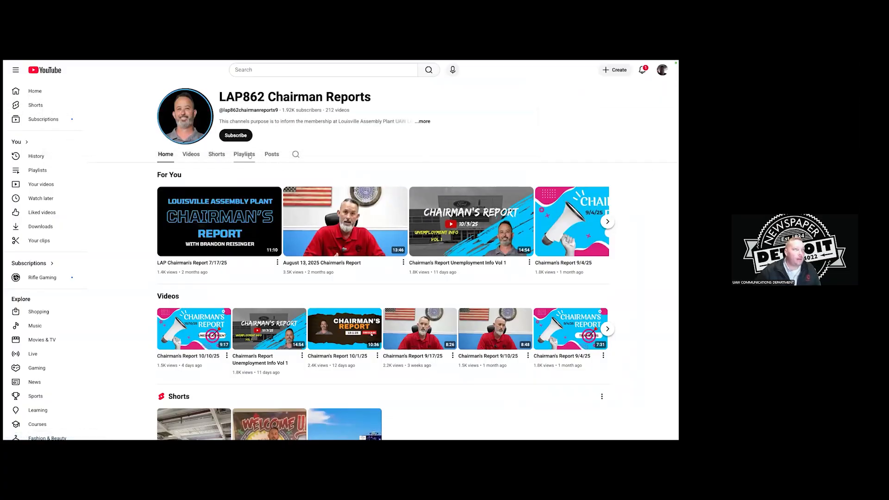
left_click(249, 156)
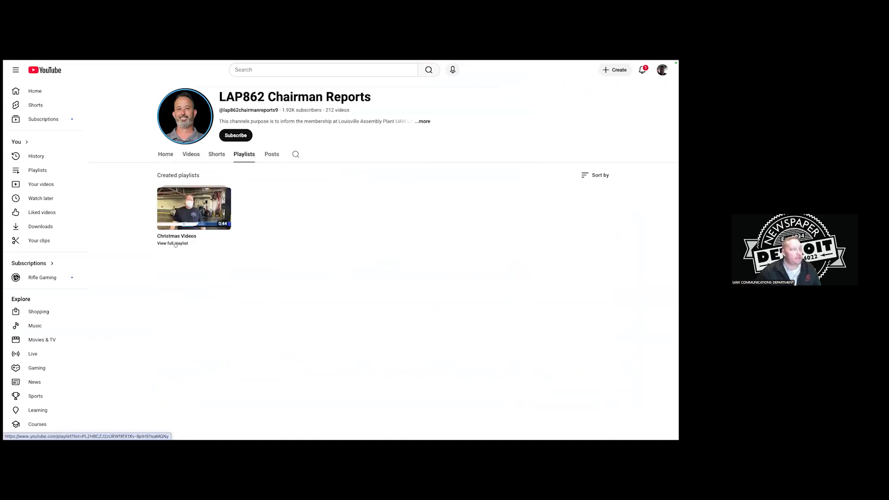
Copy the link address of the Christmas Videos playlist.
right_click(176, 243)
left_click(190, 285)
right_click(164, 243)
left_click(164, 243)
right_click(172, 243)
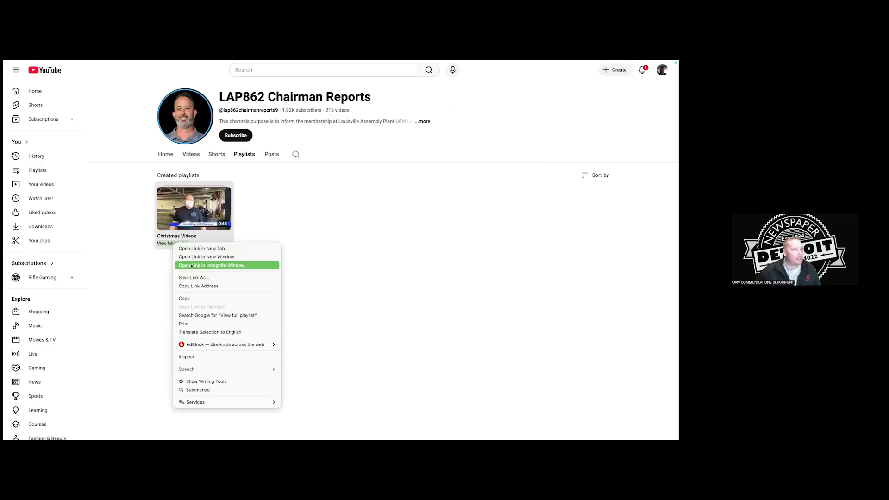
left_click(195, 286)
Open the Christmas Videos playlist, select its page address, and go back to the embed generator.
left_click(210, 207)
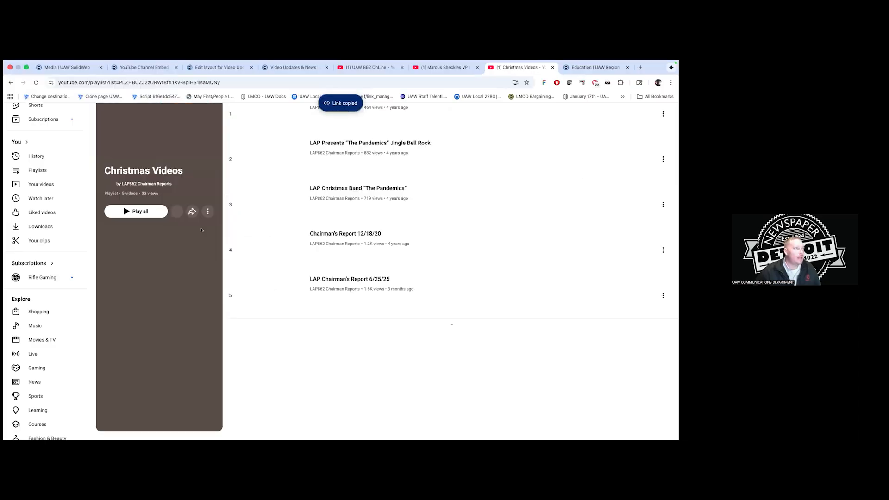
left_click(238, 84)
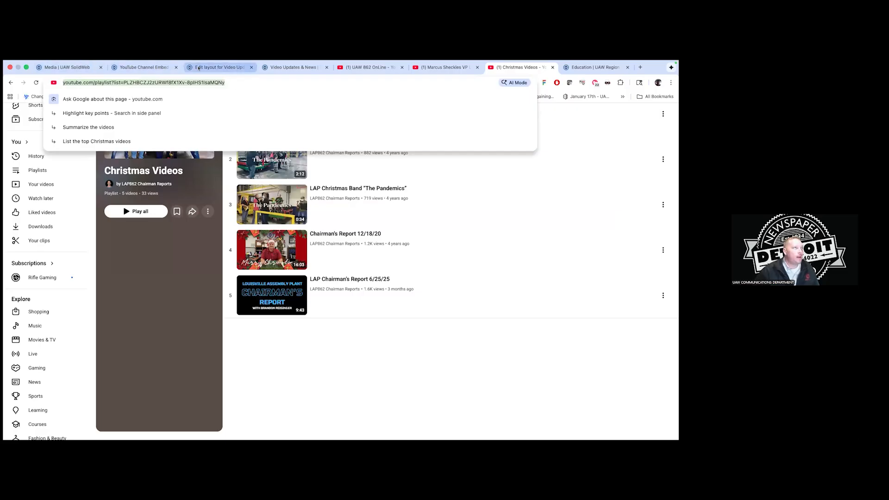
left_click(156, 68)
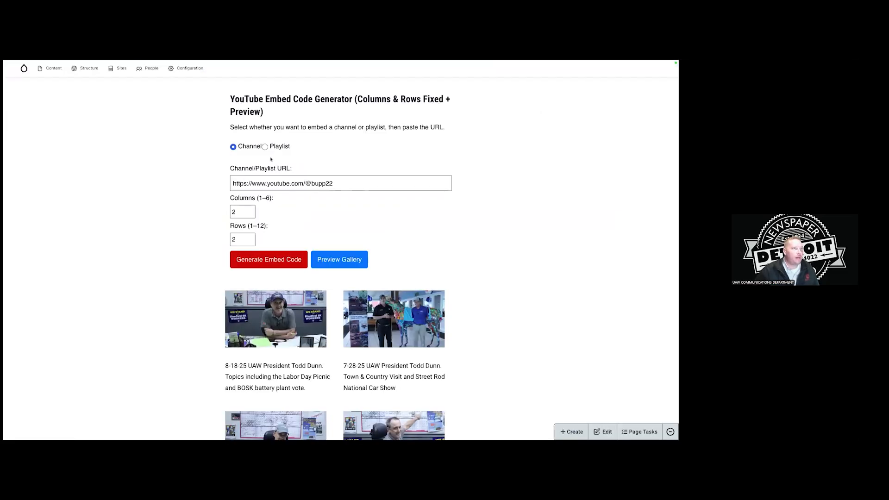
Switch the generator to Playlist mode, paste the Christmas Videos playlist URL, and preview it.
triple_click(278, 184)
key("BackSpace")
left_click(265, 147)
left_click(285, 178)
key("ctrl+v")
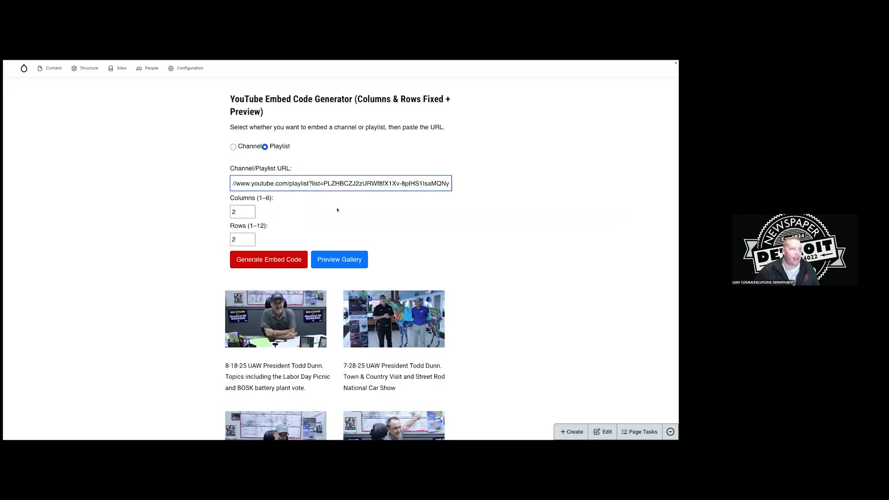
left_click(338, 258)
scroll(402, 268, "down", 1)
scroll(401, 269, "up", 4)
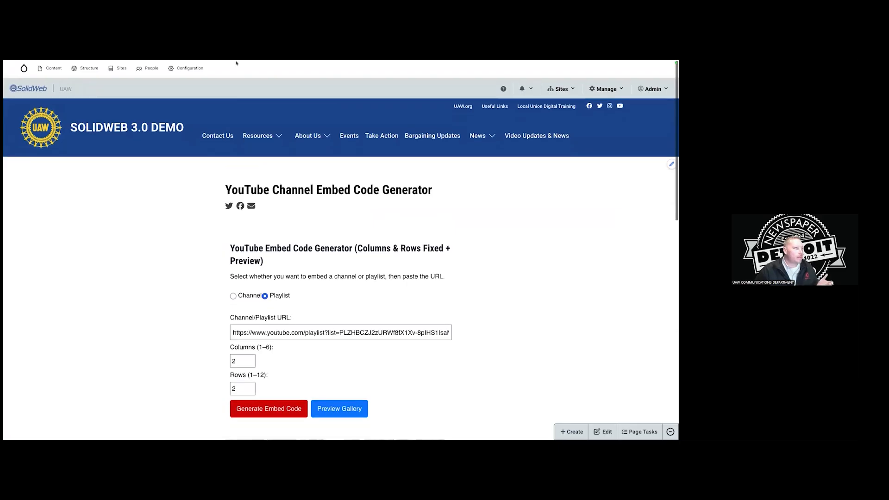
mouse_move(236, 62)
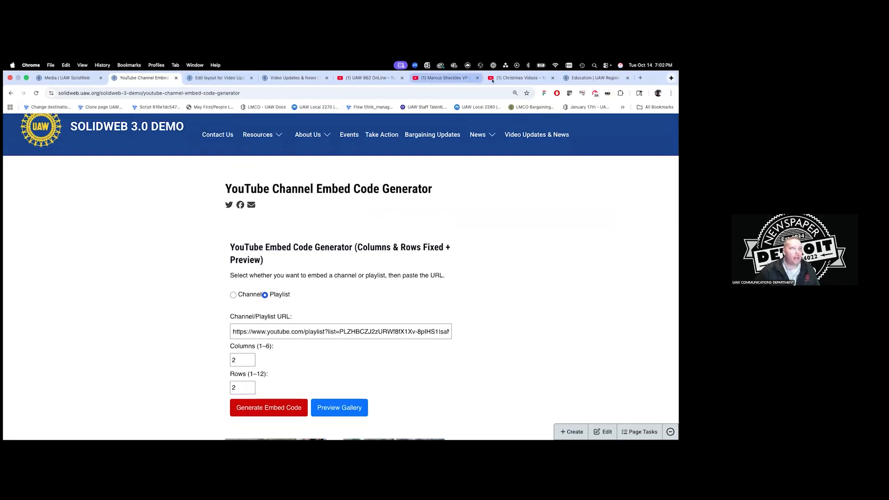
left_click(520, 77)
Trim 'featured' from the LAP862 Chairman Reports channel address and select it for copying.
key("super+bracketleft")
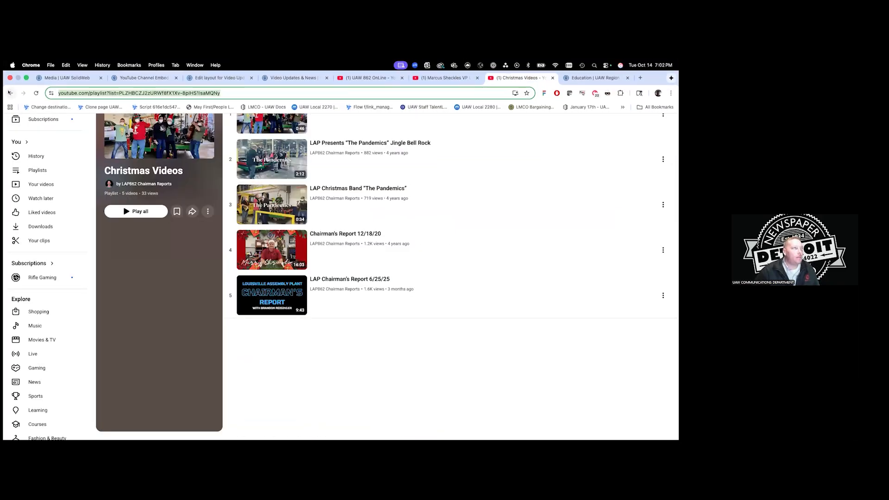
key("super+bracketleft")
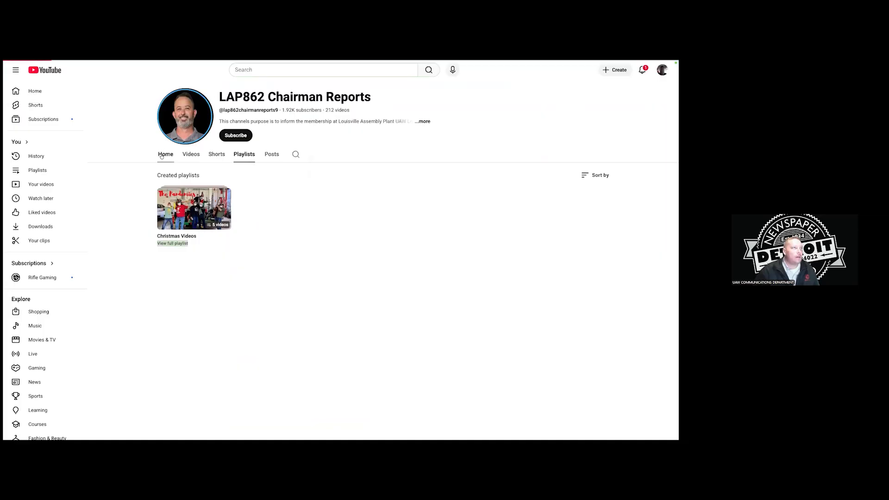
mouse_move(243, 62)
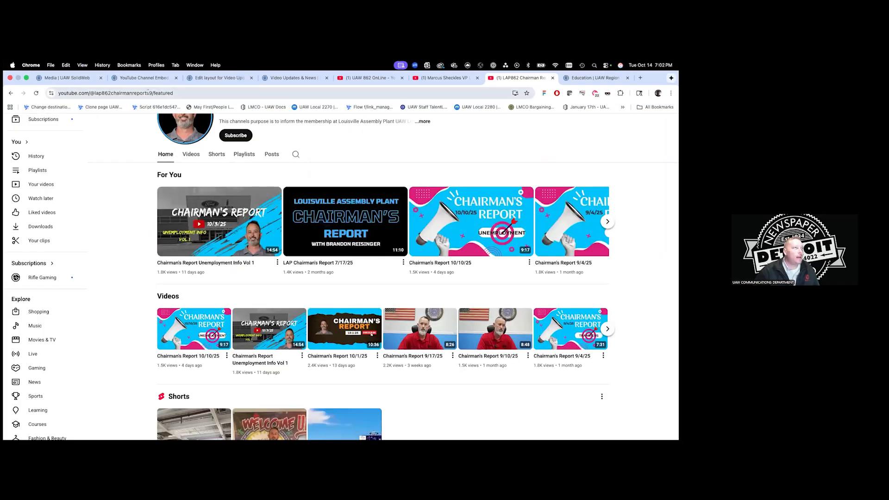
mouse_move(151, 93)
left_mouse_down()
mouse_move(141, 94)
mouse_move(162, 102)
left_mouse_up()
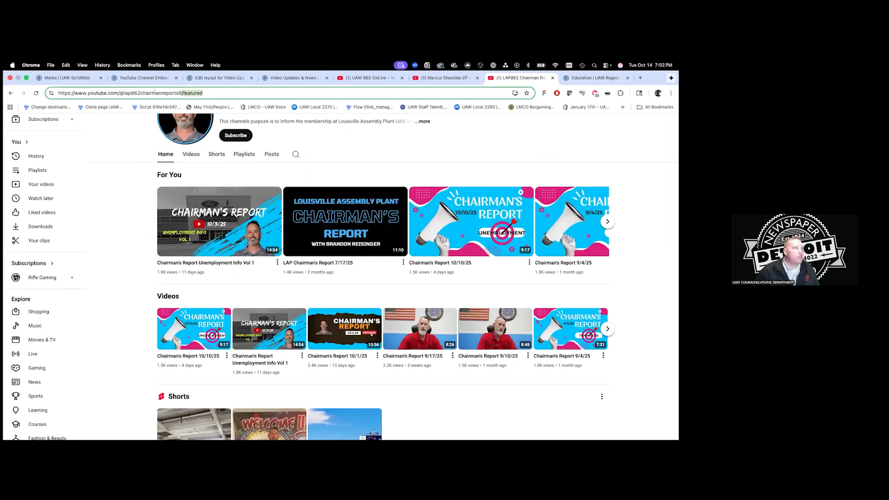
left_click(180, 93)
left_click_drag(182, 93, 259, 98)
key("BackSpace")
left_click_drag(190, 94, 75, 93)
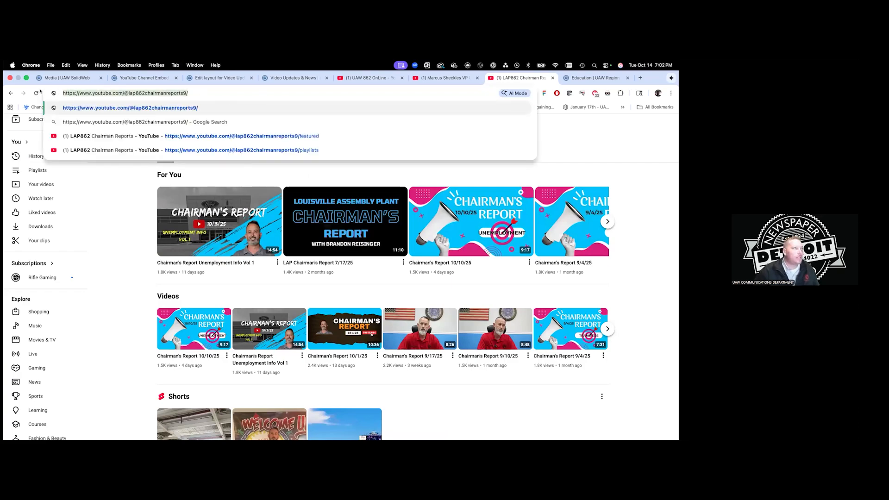
left_click(131, 79)
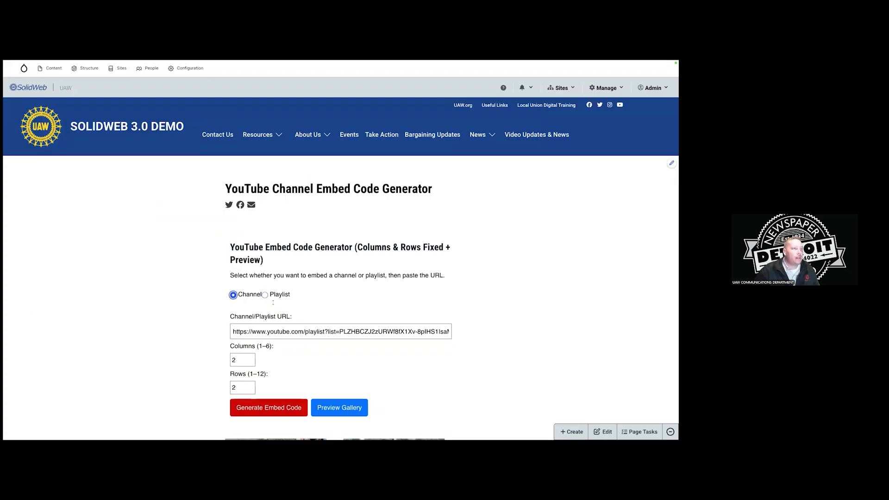
Paste the chairman channel address into the URL field and preview, which returns Invalid URL.
left_click(282, 325)
key("ctrl+a")
key("ctrl+v")
key("BackSpace")
scroll(352, 333, "down", 1)
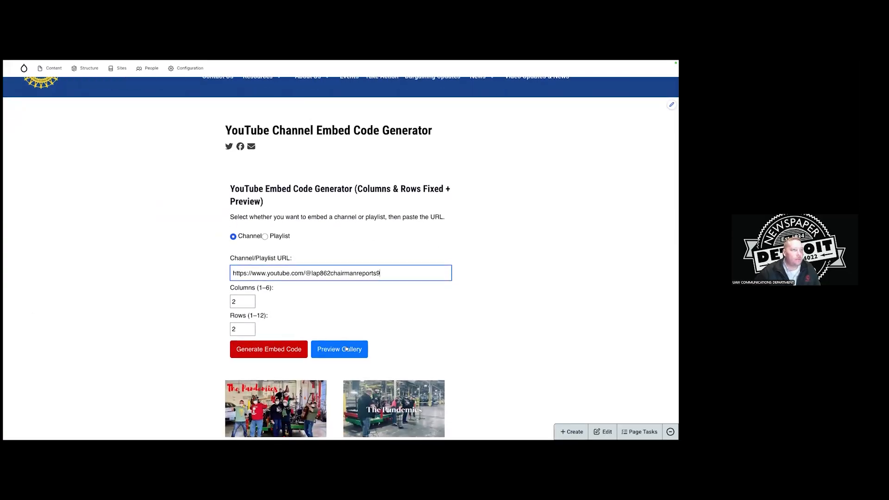
left_click(346, 349)
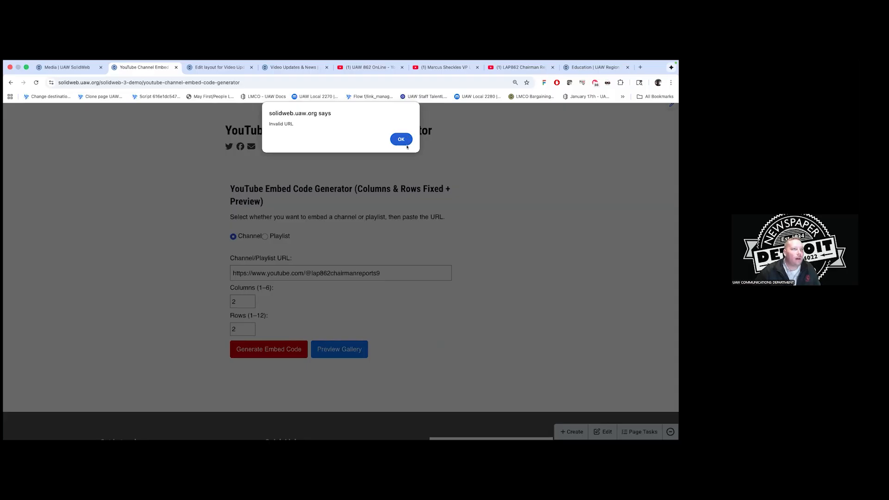
left_click(406, 144)
Re-select the channel address on YouTube and retry the preview, again getting Invalid URL.
mouse_move(327, 62)
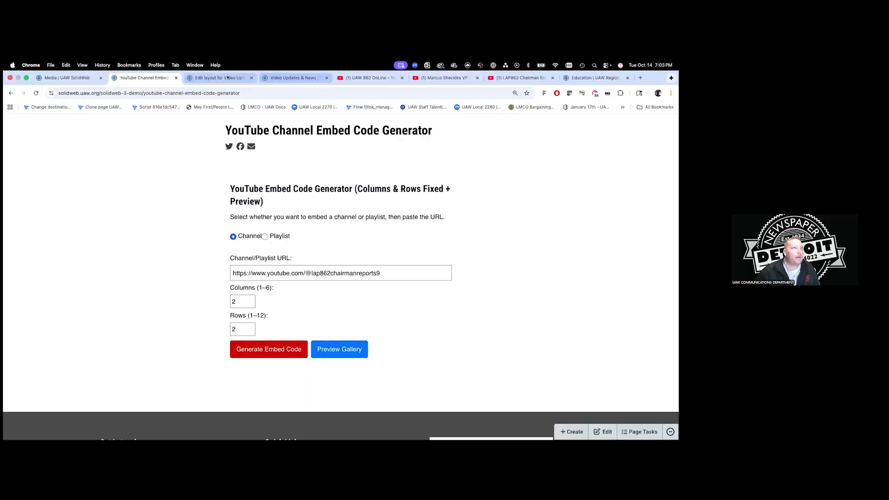
left_click(523, 78)
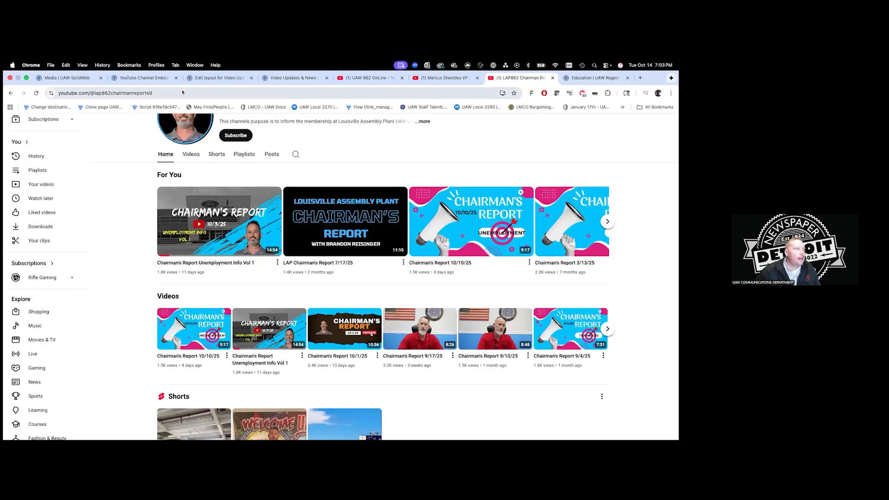
left_click(182, 89)
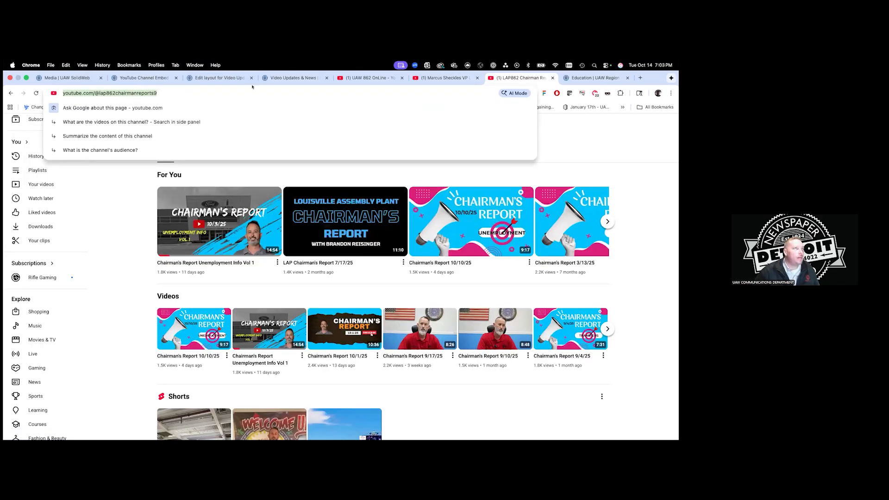
left_click(144, 78)
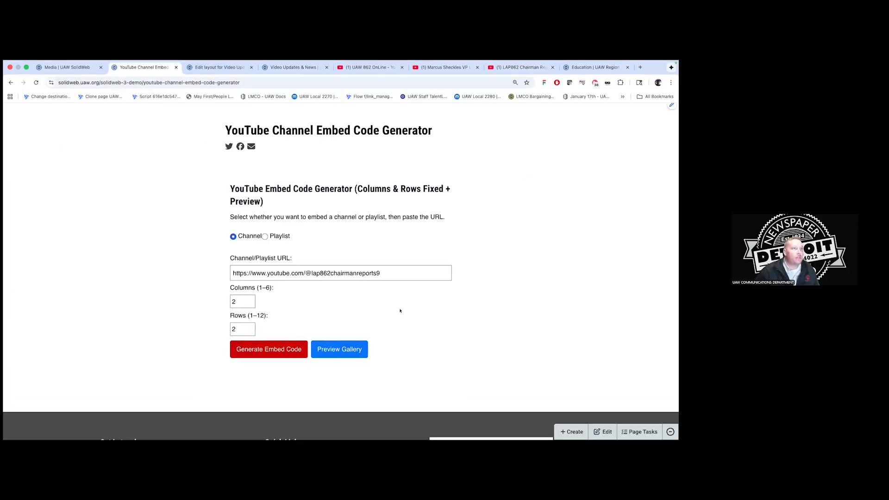
triple_click(352, 273)
key("super+c")
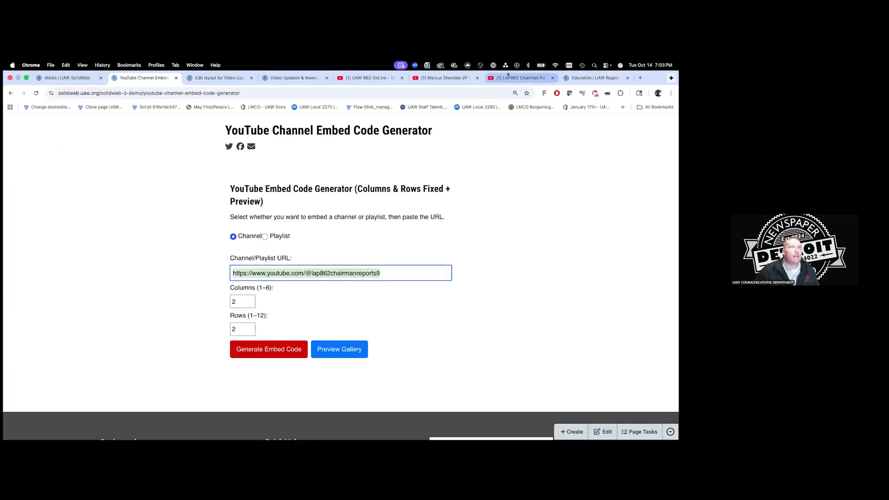
left_click(508, 75)
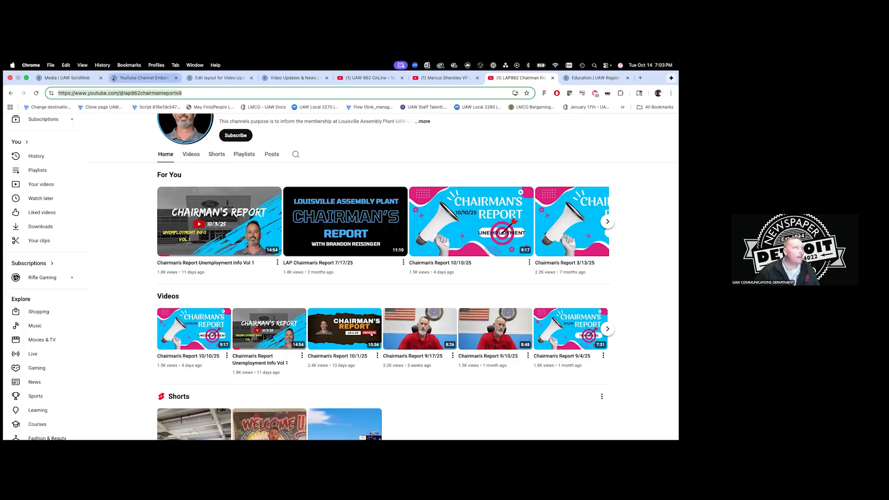
left_click(134, 78)
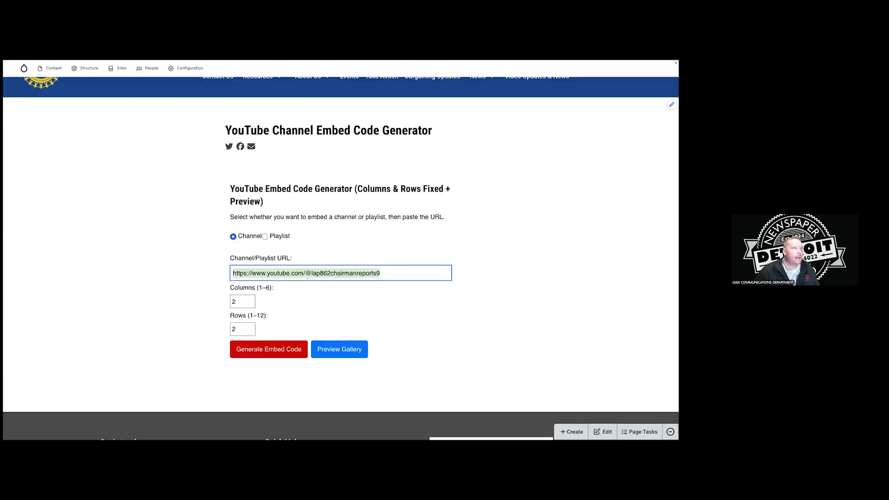
double_click(309, 275)
left_click(350, 349)
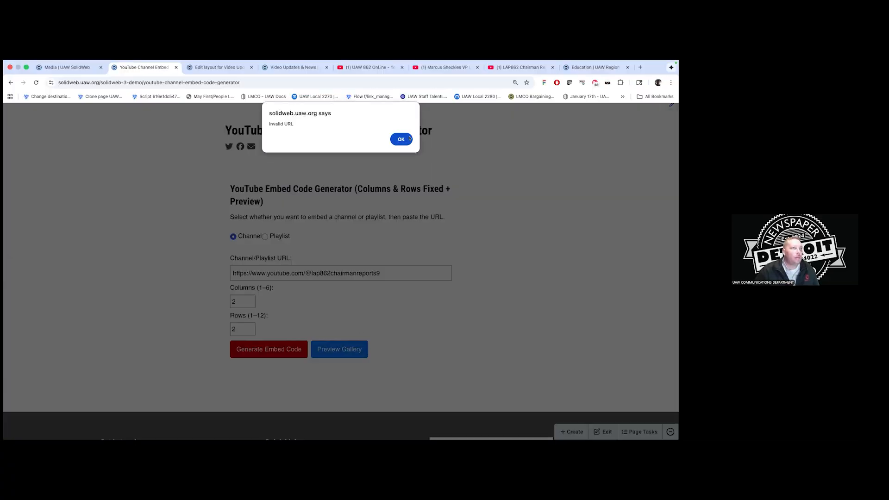
left_click(399, 138)
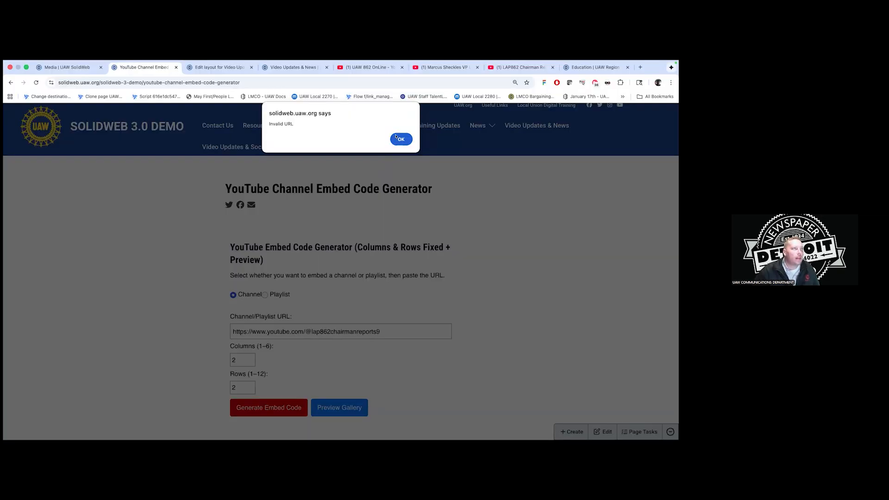
left_click(398, 138)
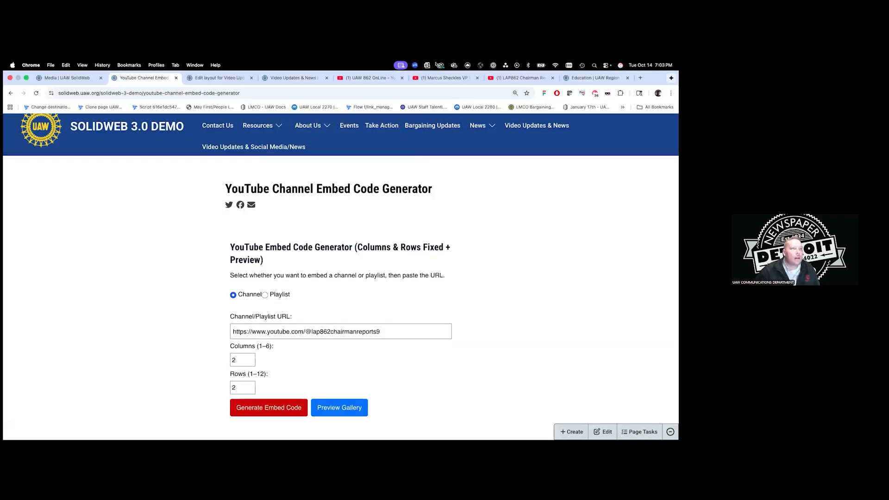
Paste the lap862chairmanreports9 channel link again and preview its 2×2 gallery.
left_click(383, 78)
left_click(443, 78)
left_click(513, 78)
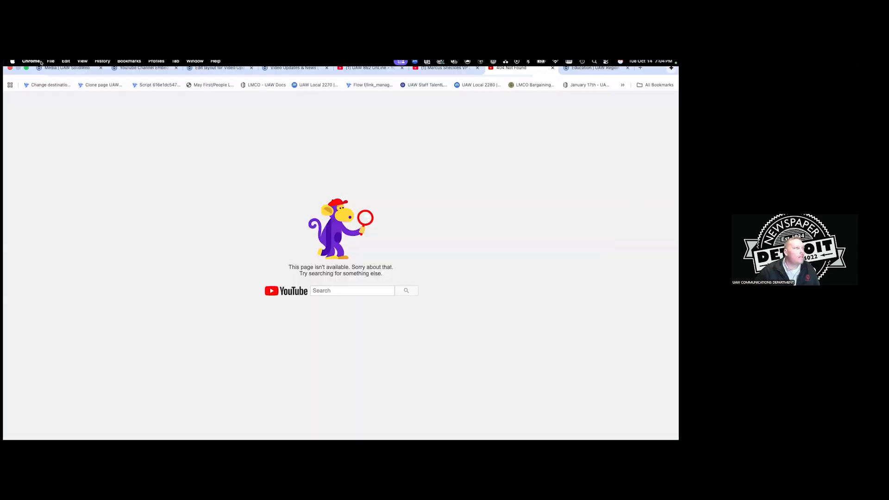
left_click(141, 77)
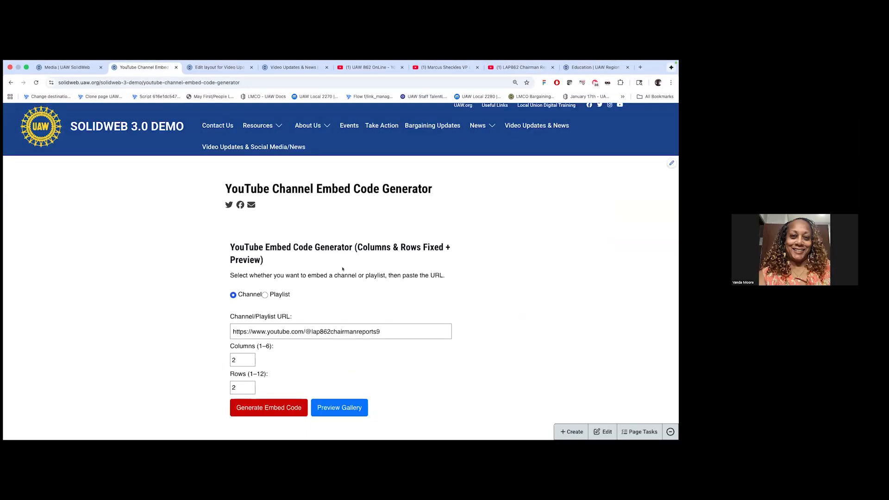
triple_click(397, 325)
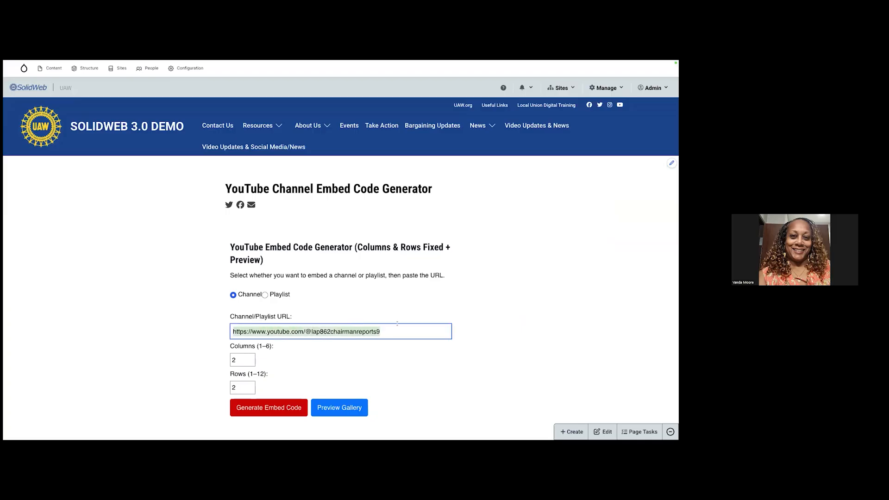
key("super+v")
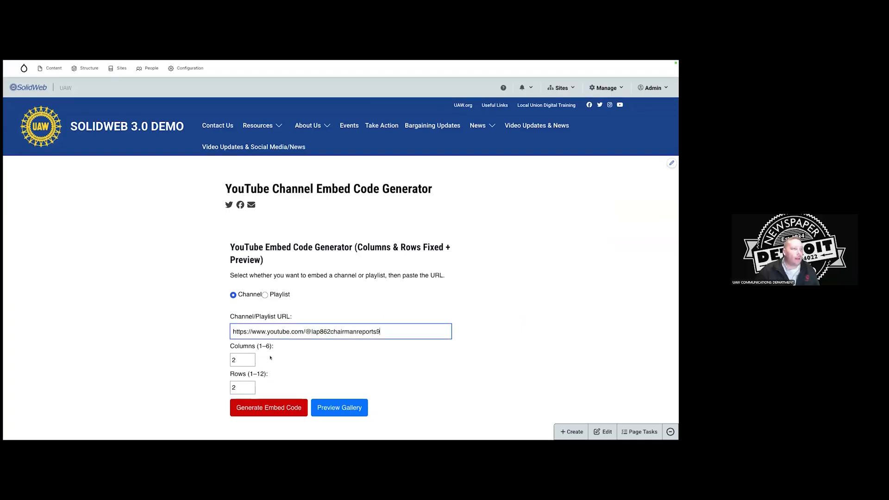
left_click(341, 408)
scroll(377, 356, "down", 3)
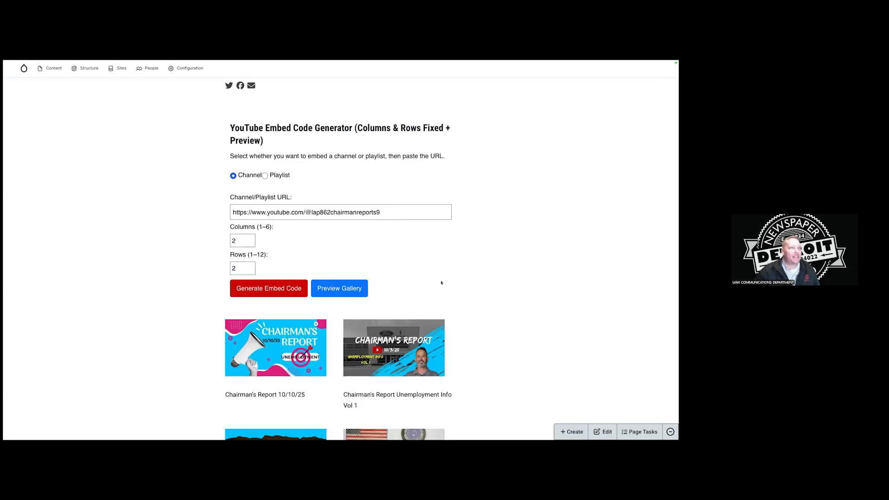
Generate the 2×2 Chairman's Report gallery embed code, copy it to the clipboard, and close the code window.
scroll(411, 261, "down", 2)
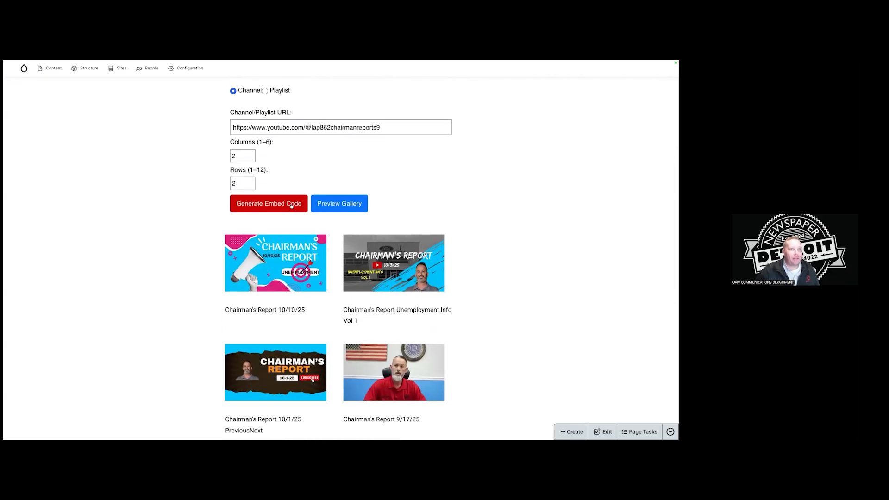
scroll(329, 199, "up", 1)
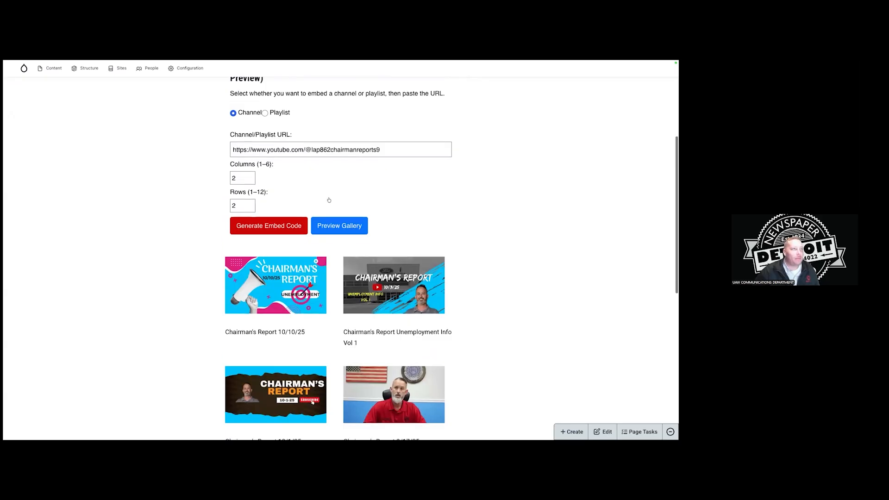
scroll(329, 205, "down", 1)
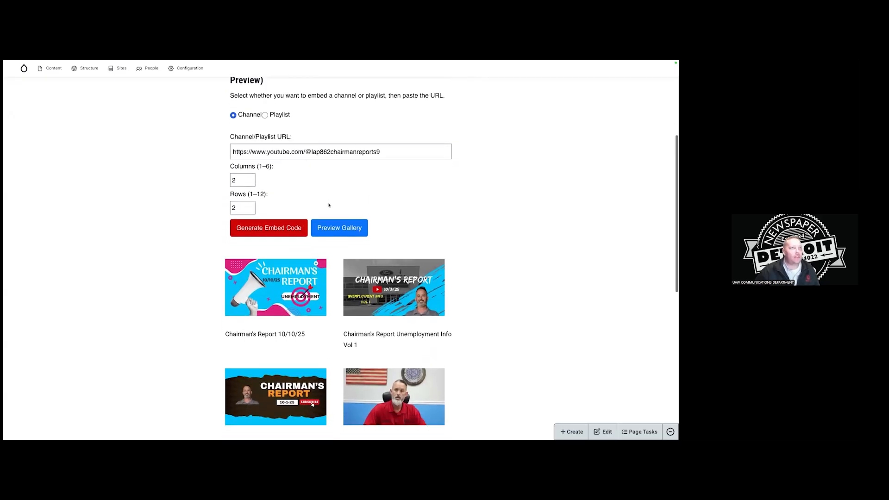
left_click(289, 227)
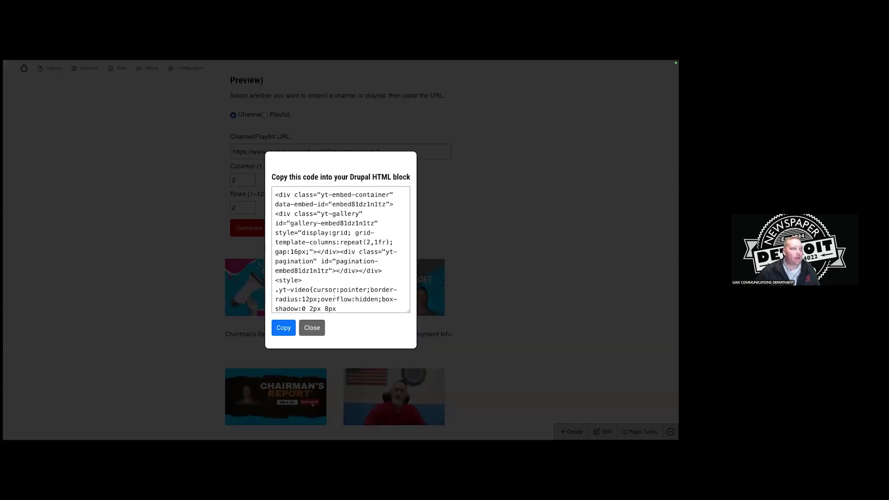
left_click(274, 326)
left_click(402, 139)
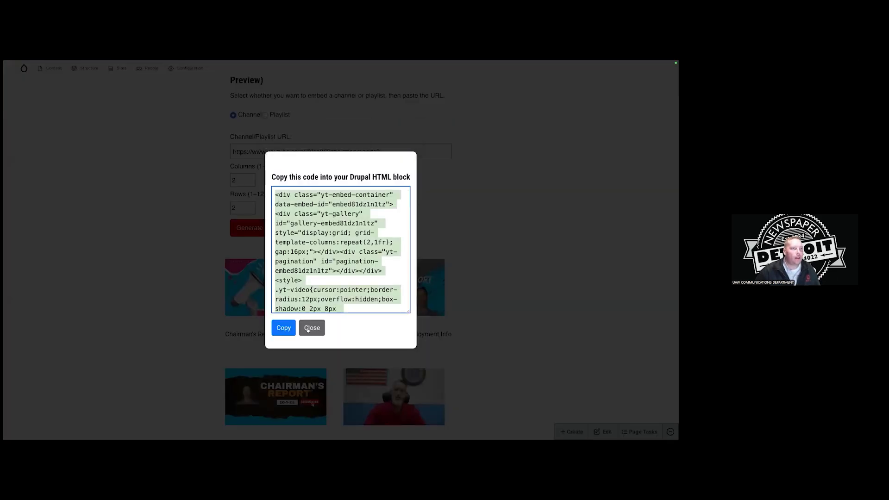
left_click(312, 327)
mouse_move(214, 61)
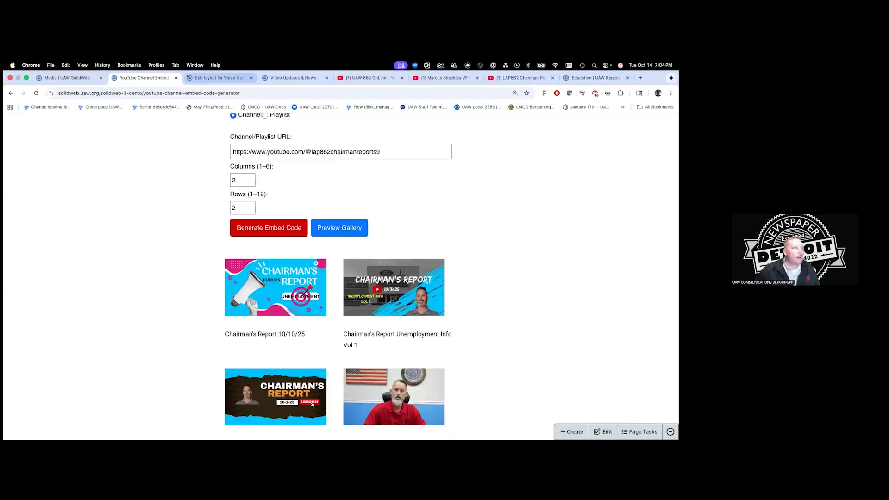
Paste the Chairman's Report gallery embed code into the Chairman Updates block body.
left_click(207, 76)
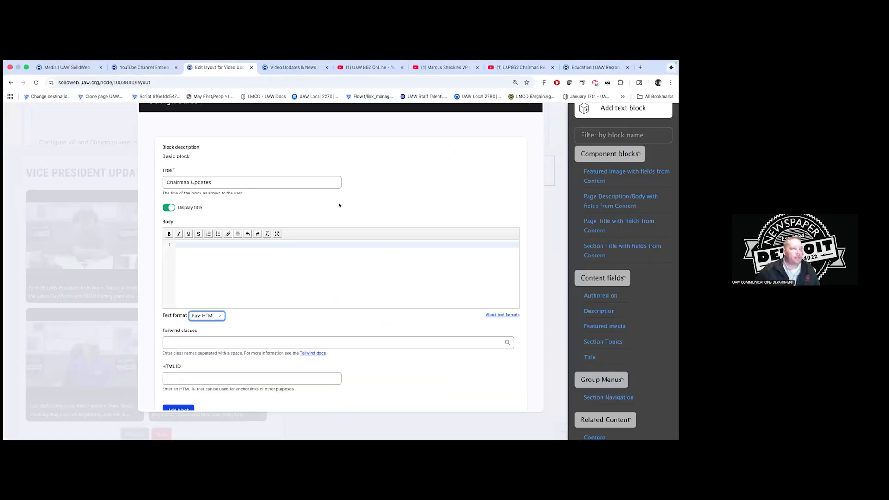
left_click(298, 250)
key("super+v")
scroll(305, 277, "down", 3)
Enter 'chai' as the block's HTML ID and save the Video Updates page layout.
left_click(231, 362)
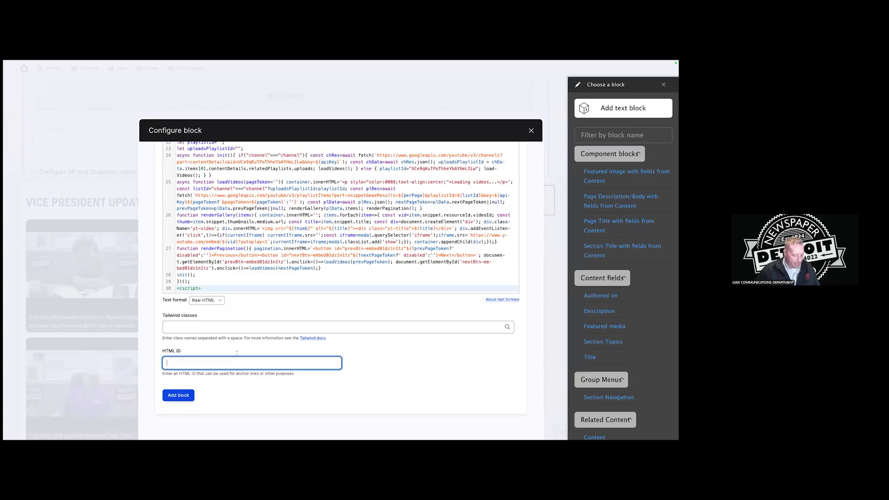
type("ch")
type("ai")
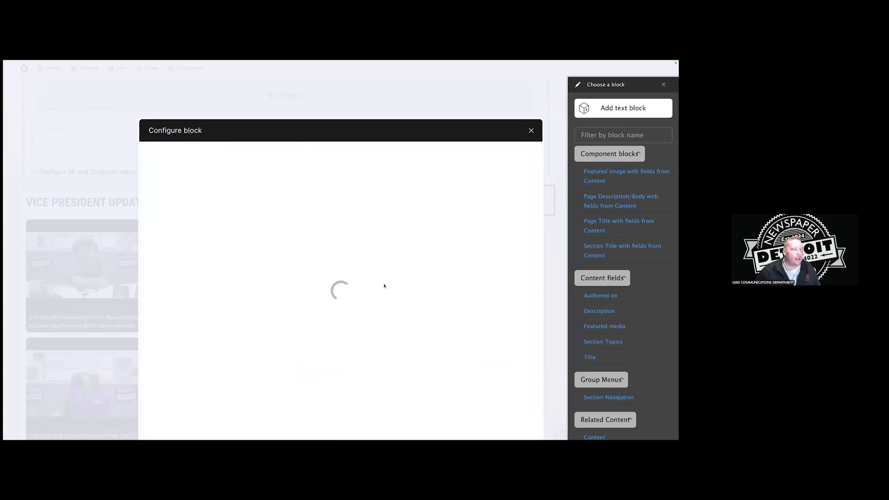
scroll(514, 273, "down", 5)
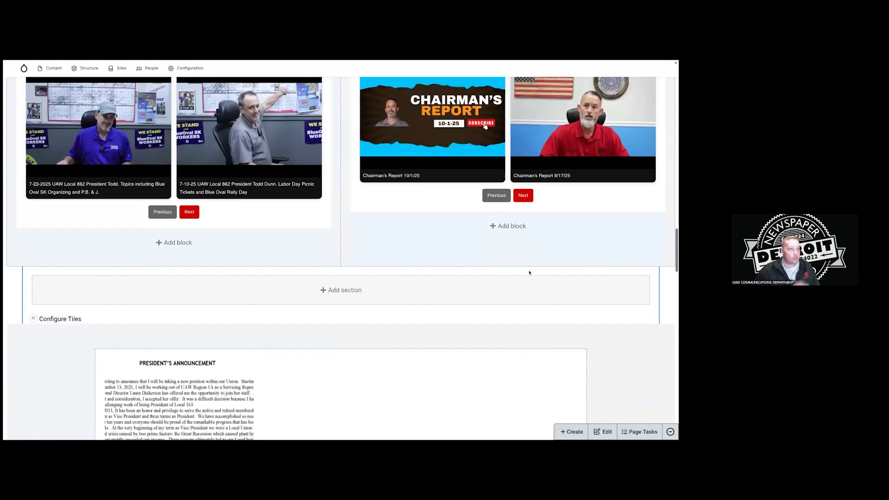
scroll(514, 272, "up", 15)
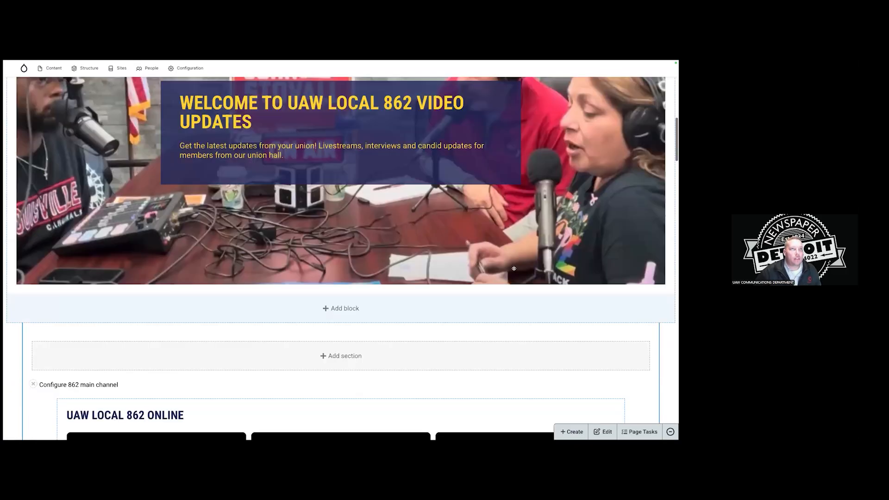
scroll(162, 198, "up", 3)
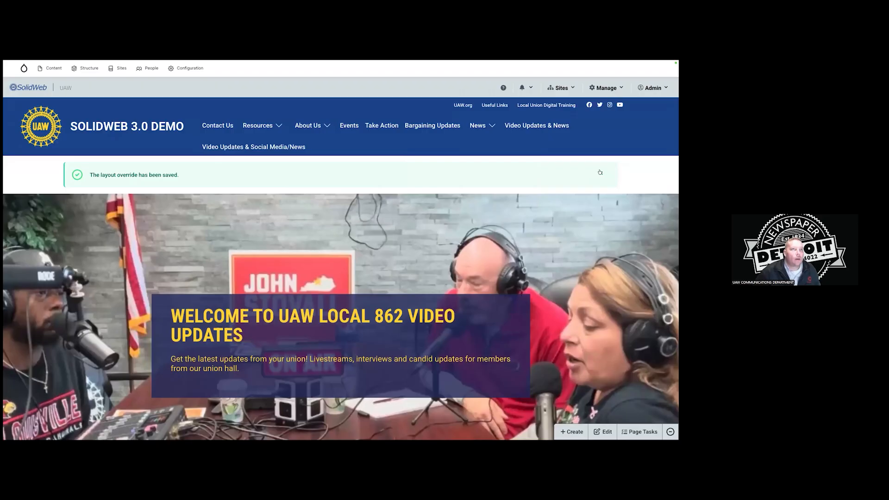
left_click(599, 172)
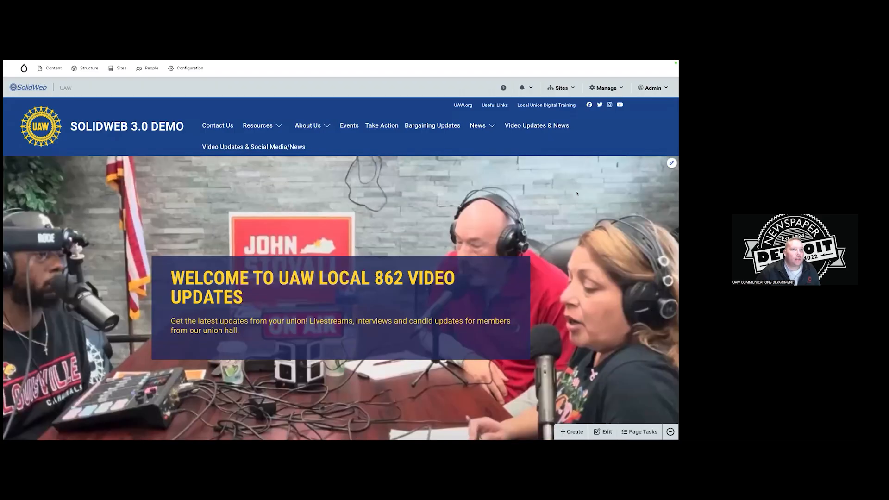
scroll(576, 195, "down", 6)
scroll(576, 195, "down", 15)
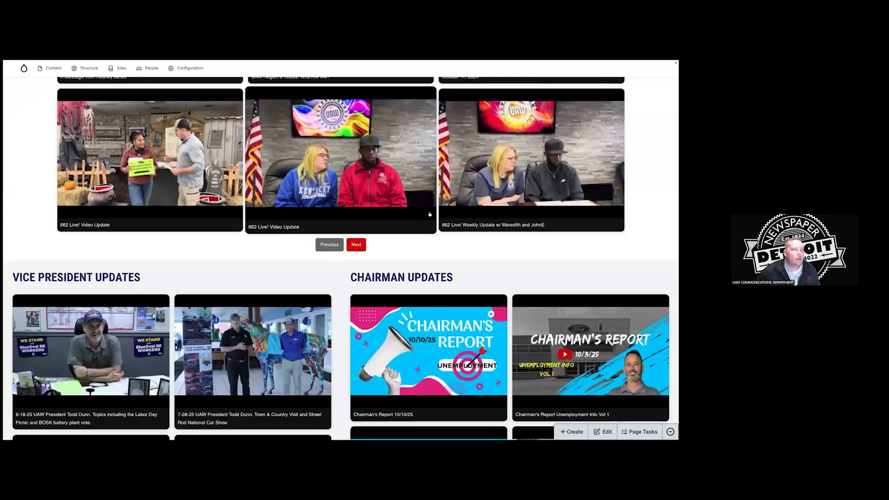
scroll(429, 214, "up", 18)
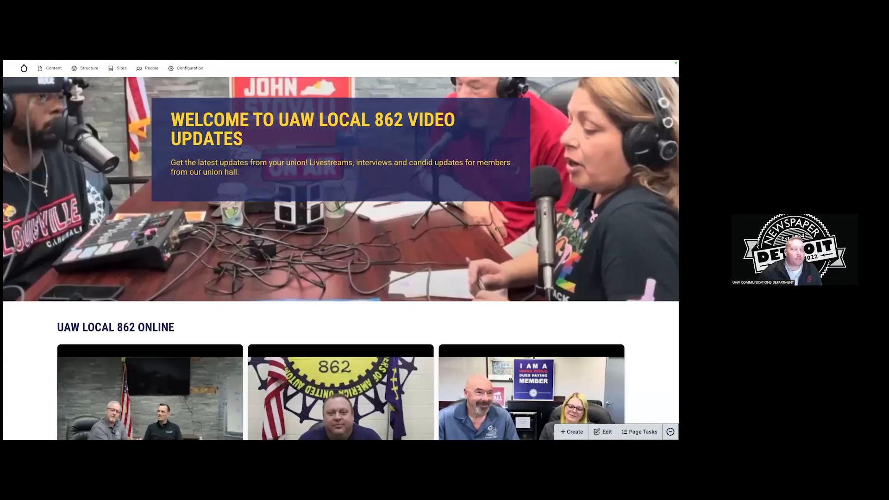
scroll(495, 228, "up", 4)
scroll(527, 227, "down", 1)
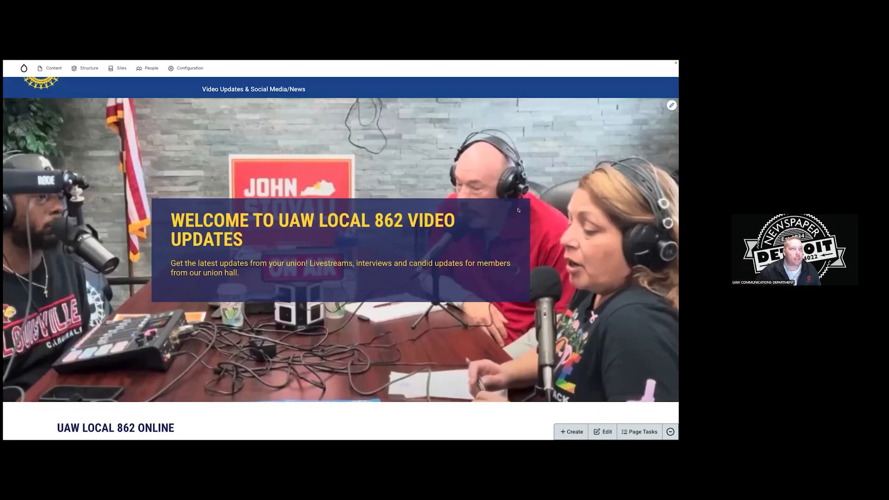
scroll(351, 189, "up", 1)
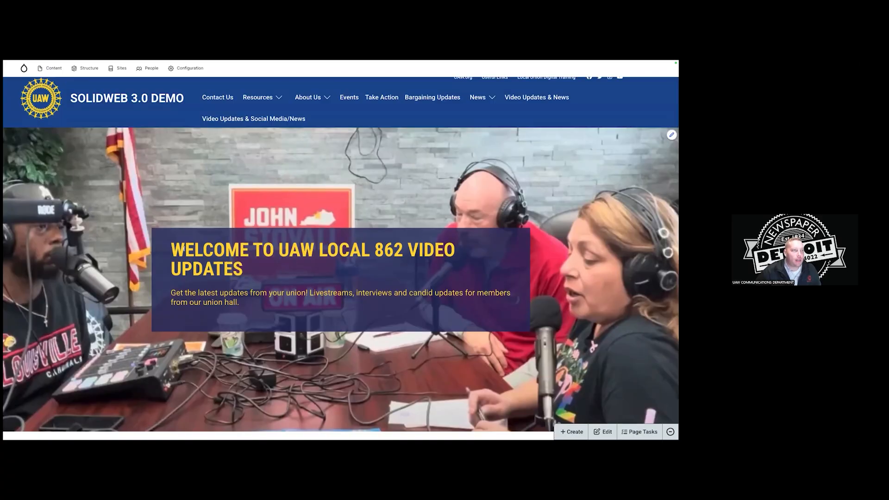
scroll(359, 278, "down", 5)
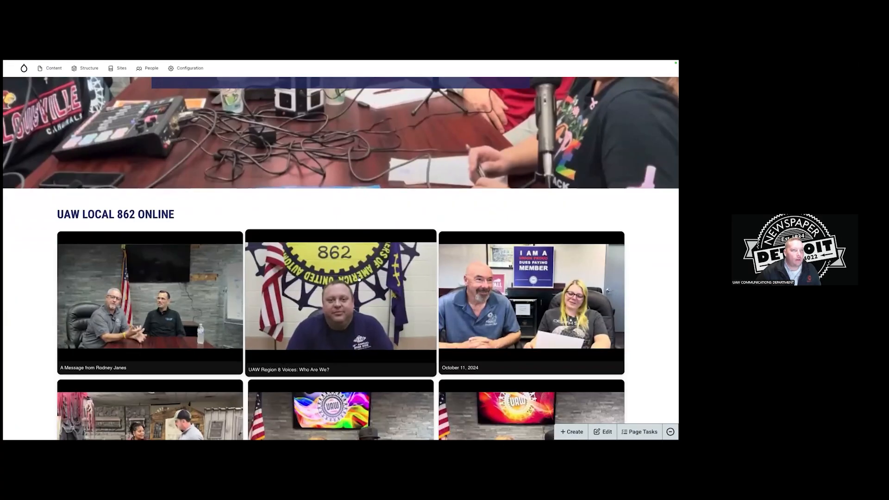
scroll(359, 278, "down", 8)
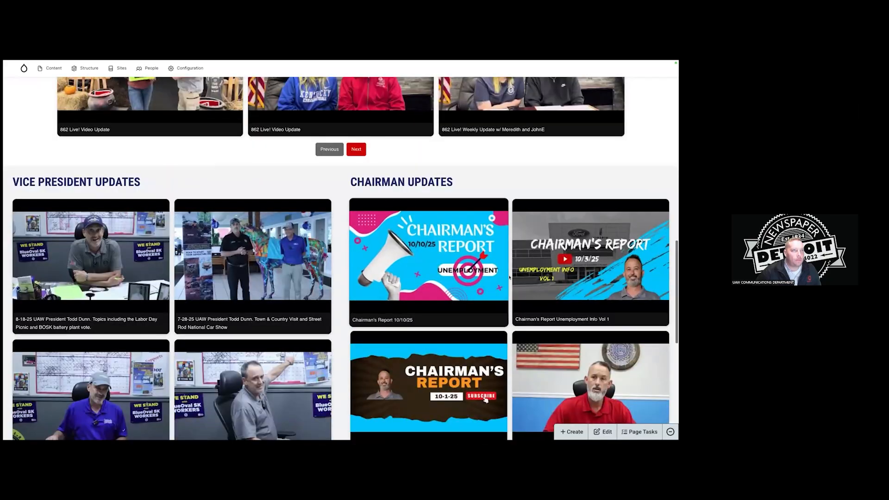
scroll(509, 277, "down", 4)
scroll(546, 278, "up", 20)
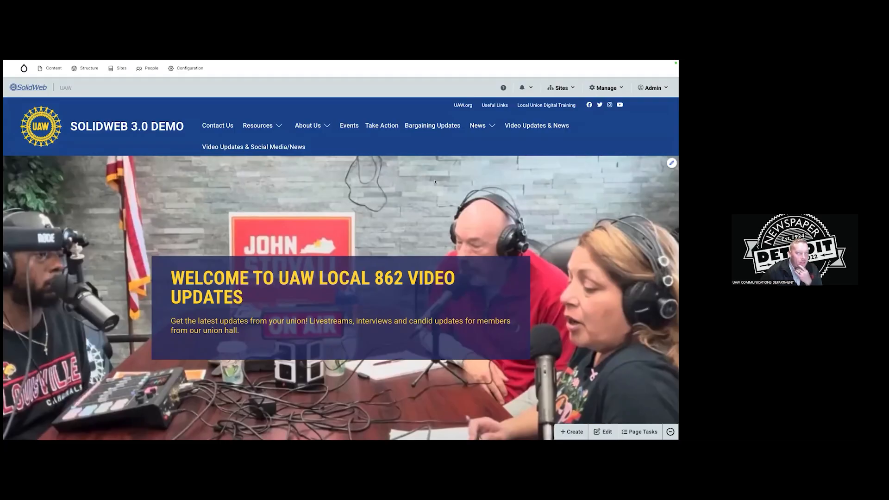
scroll(435, 182, "down", 3)
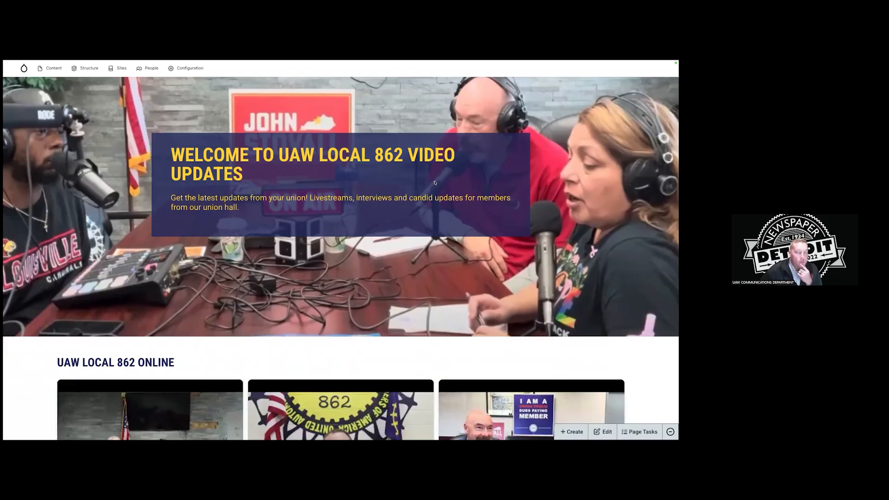
scroll(435, 182, "up", 3)
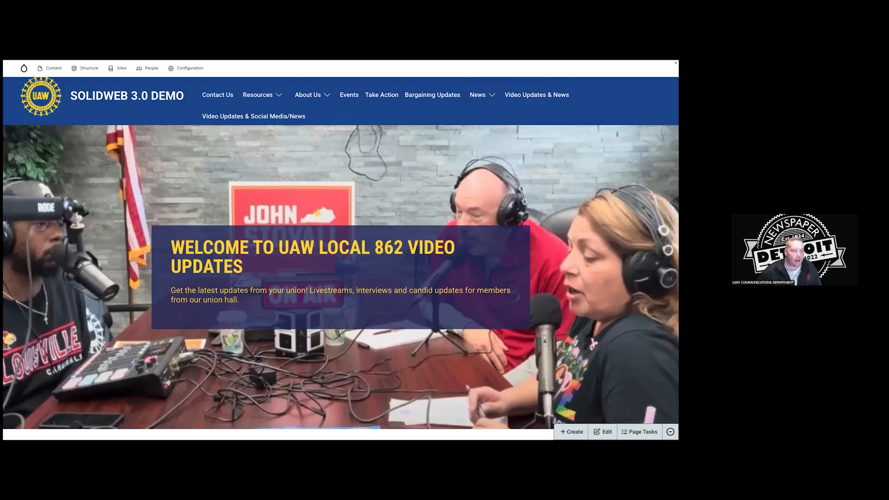
scroll(481, 233, "down", 5)
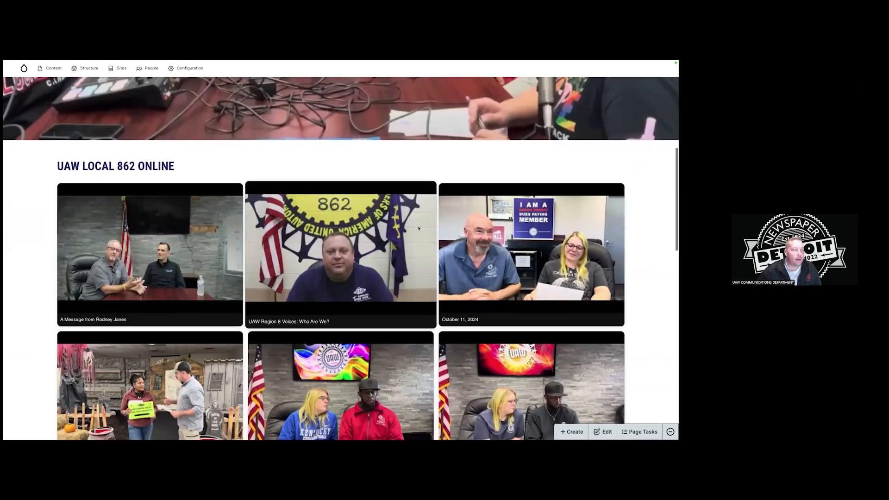